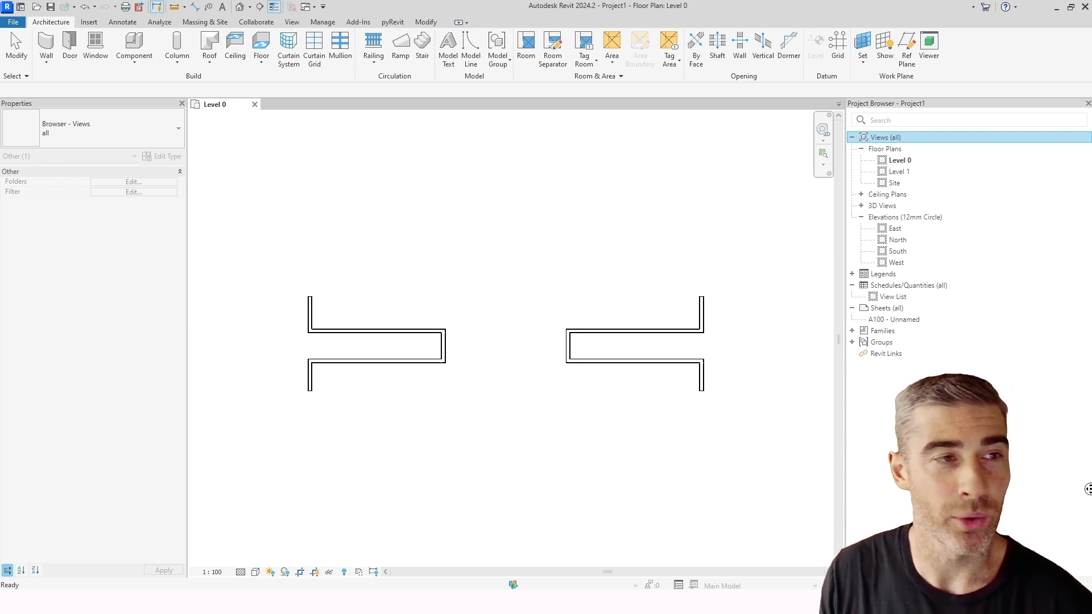
- Create a new family from the Metric Generic Model template
click(580, 398)
scroll(519, 370, up, 3)
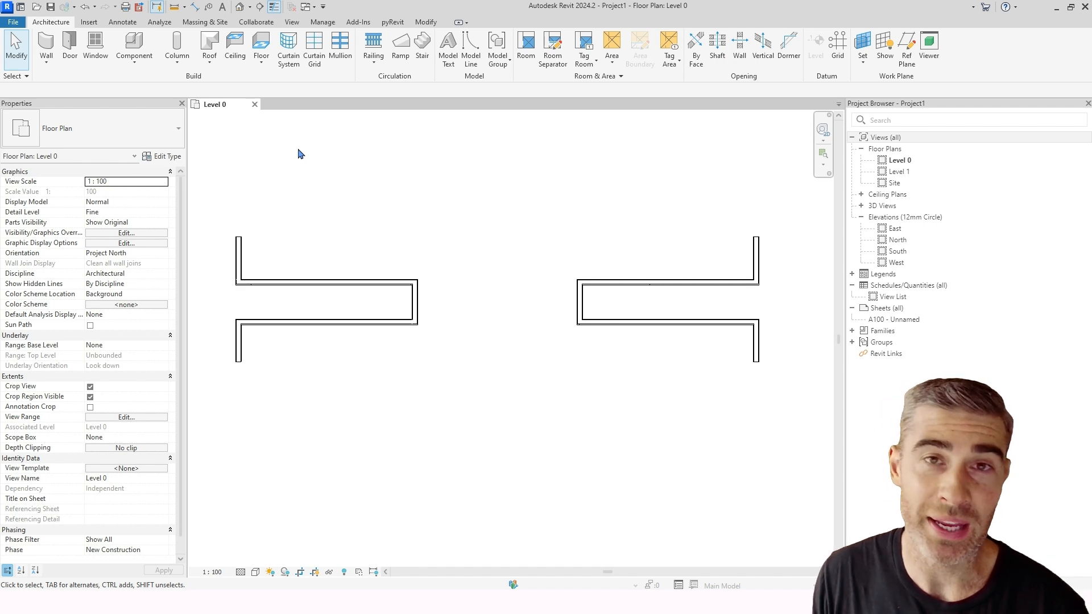
click(17, 25)
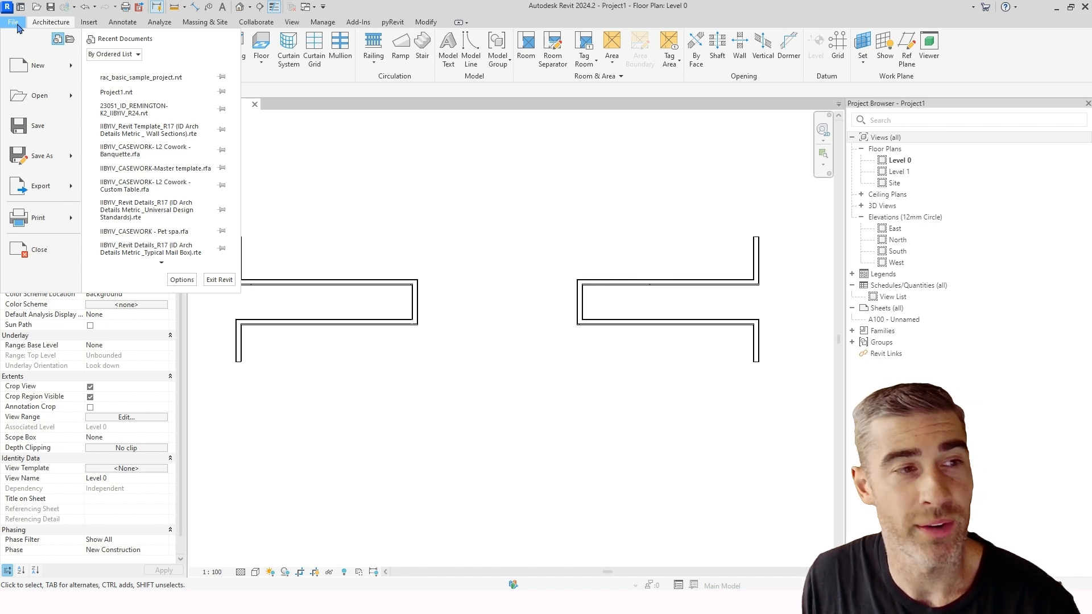
mouse_move(39, 68)
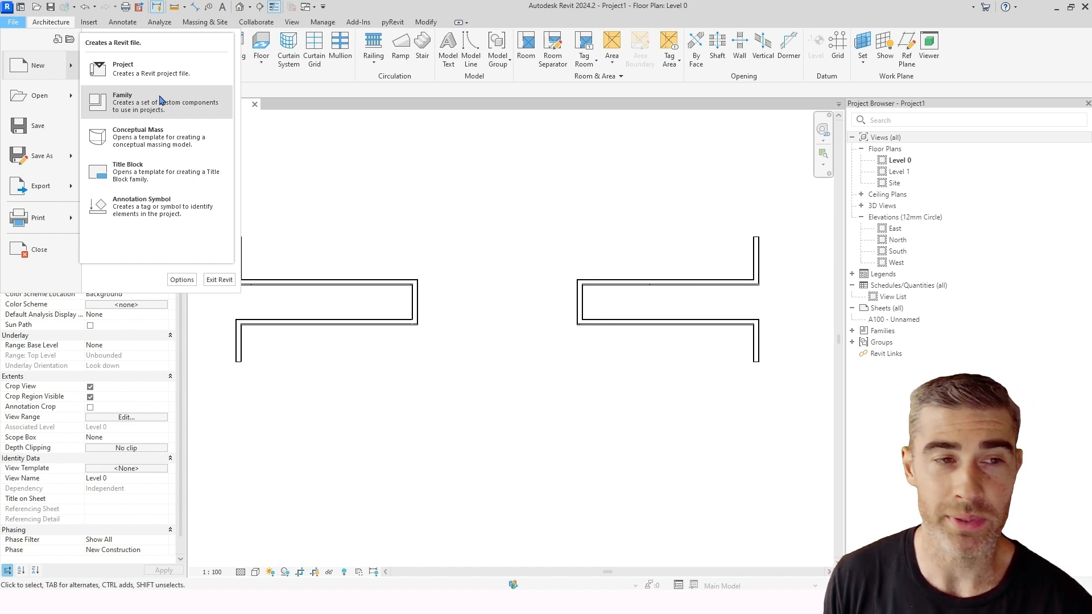
click(130, 101)
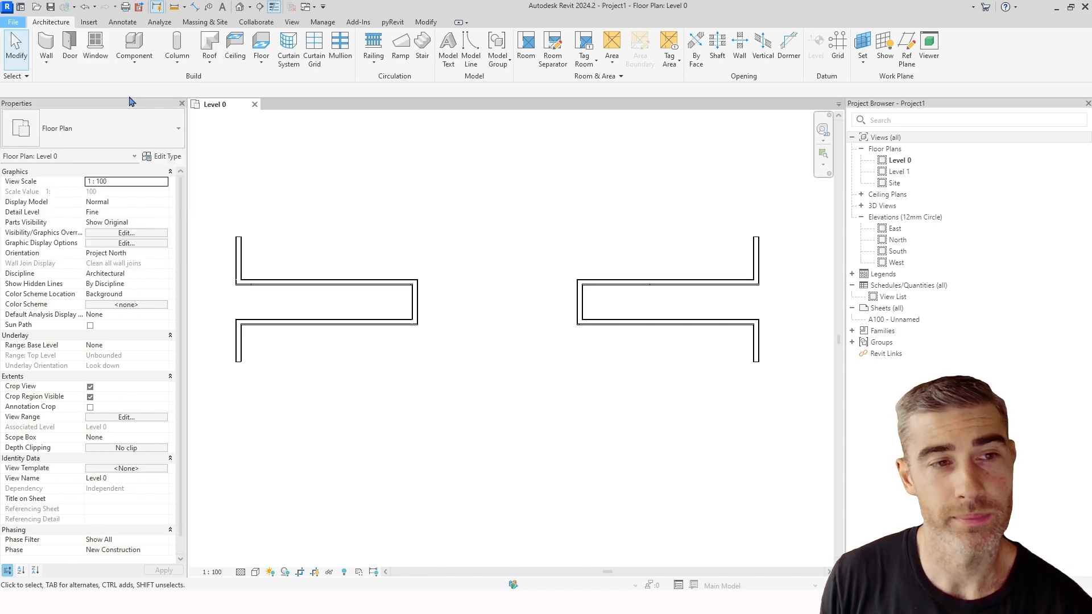
drag(494, 95, 537, 157)
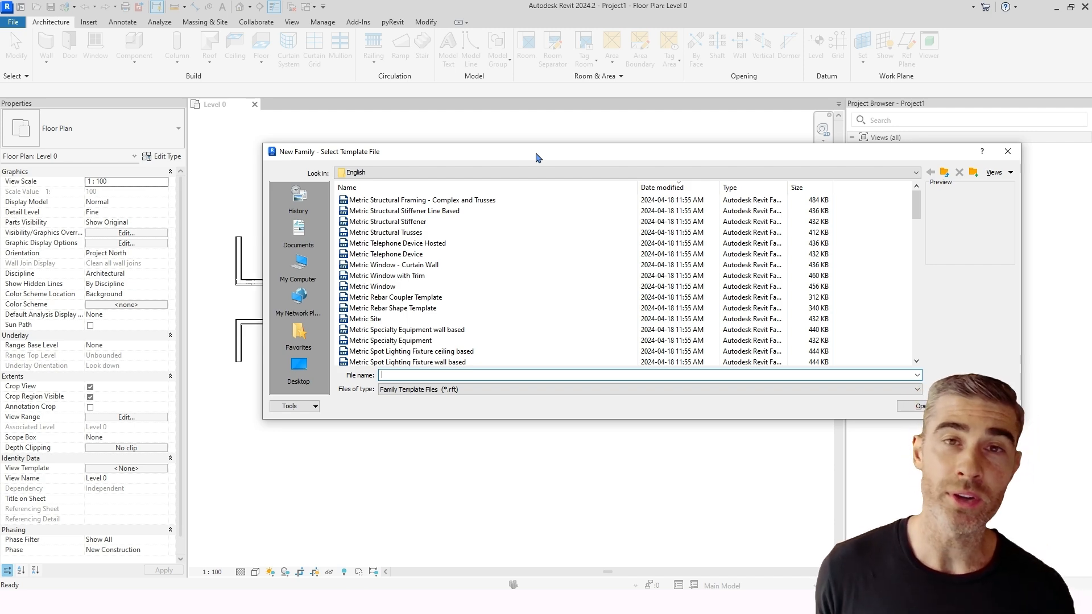
scroll(436, 277, down, 10)
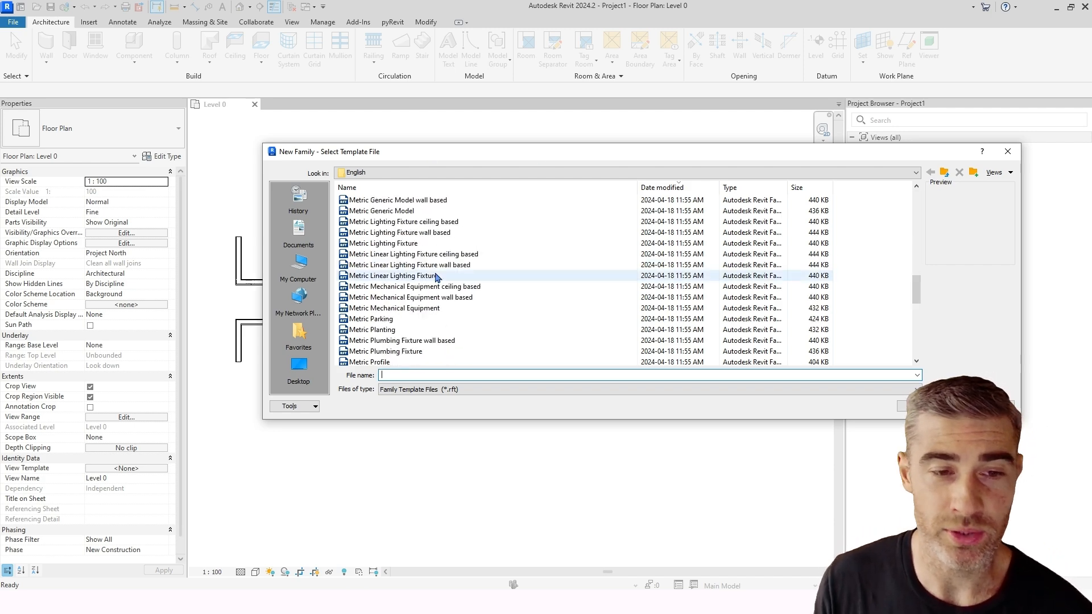
scroll(437, 277, down, 5)
scroll(436, 277, up, 8)
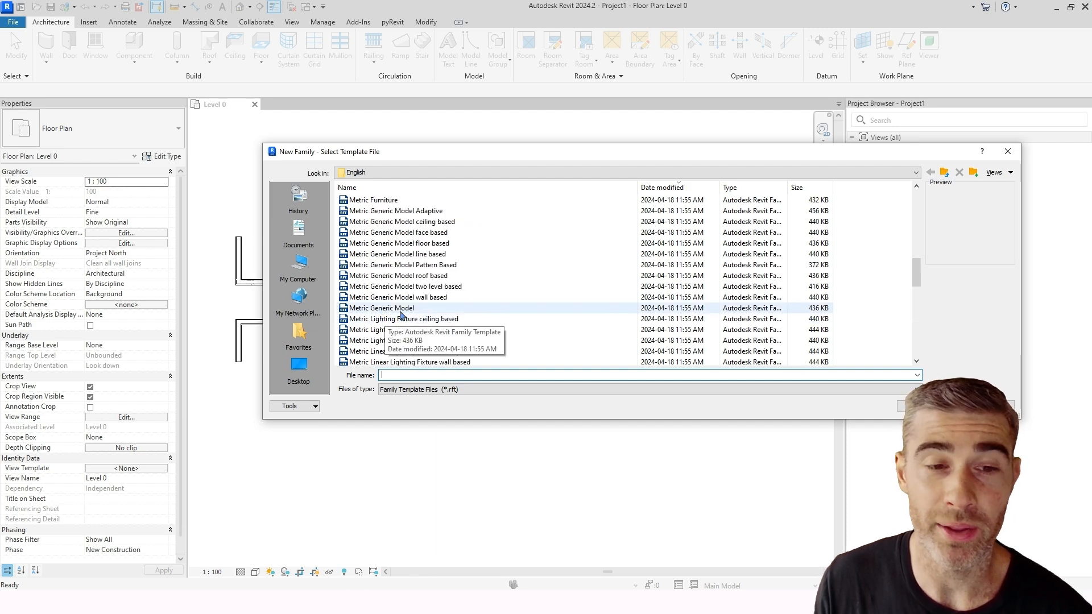
double_click(401, 309)
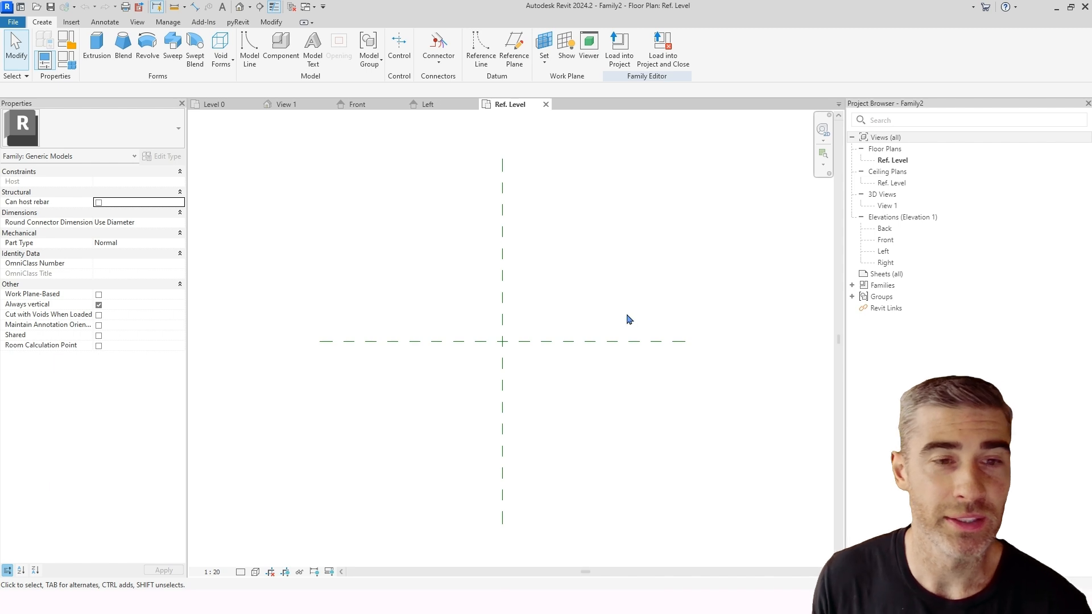
middle_drag(552, 340, 536, 333)
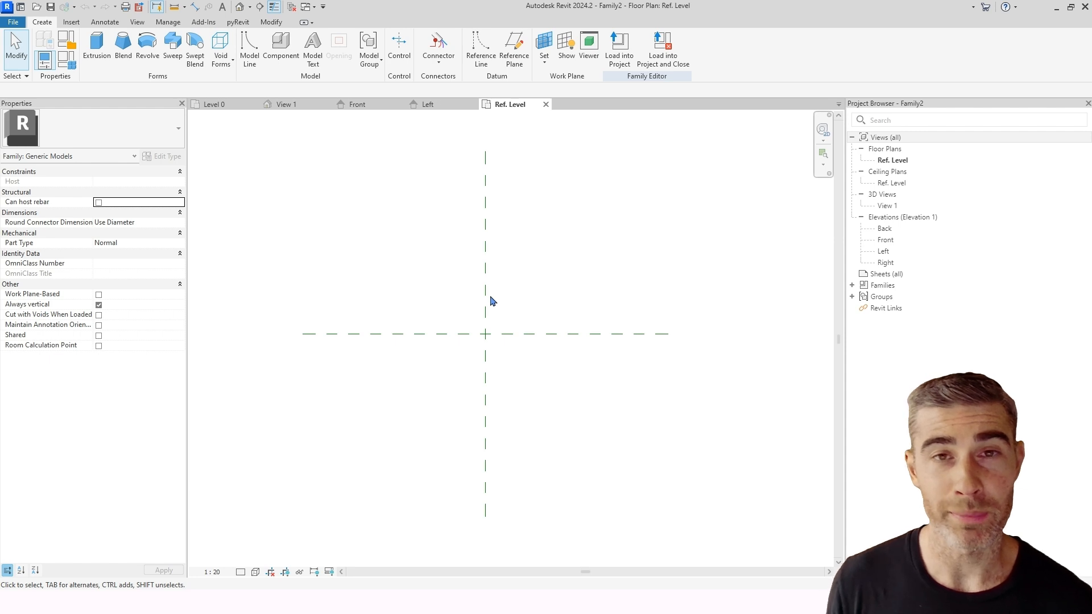
middle_drag(646, 295, 600, 307)
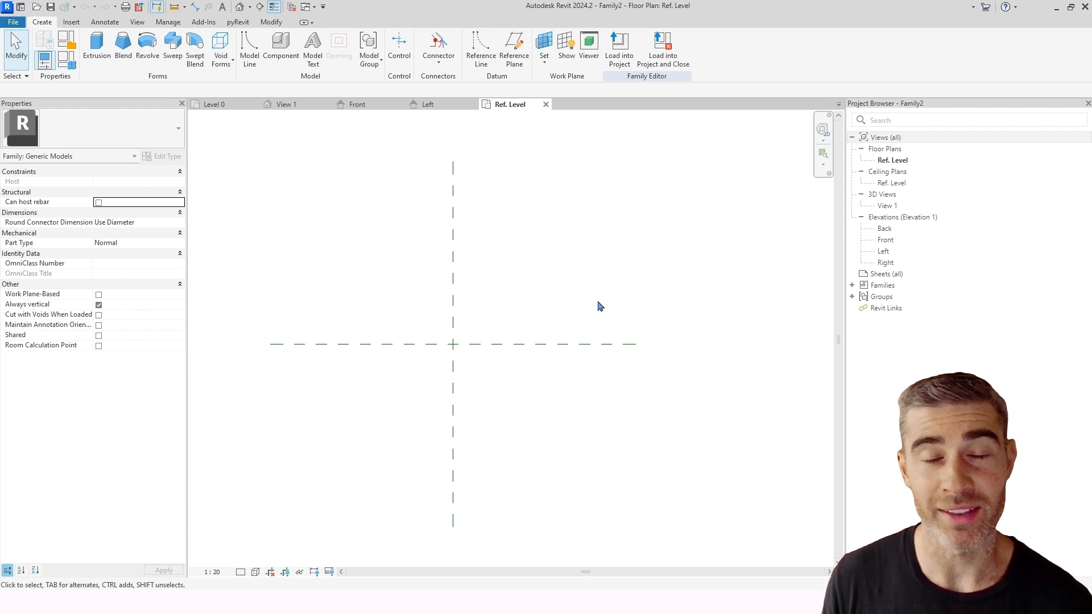
middle_drag(530, 250, 495, 252)
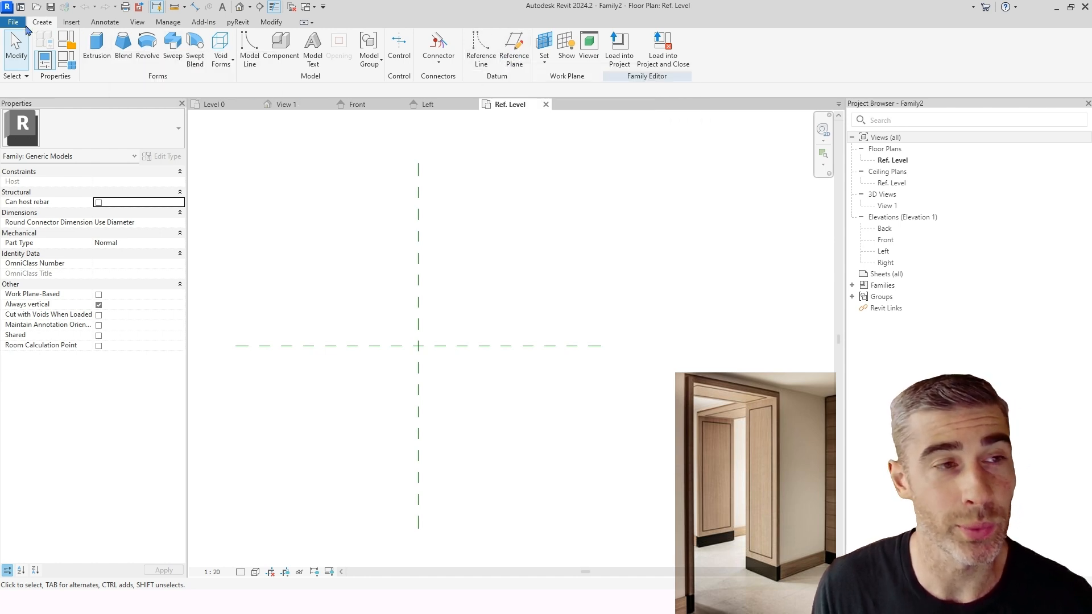
- Draw two vertical reference planes to the right of the centre plane, about 56 mm from it and about 100 mm apart
click(518, 56)
middle_drag(488, 229, 504, 226)
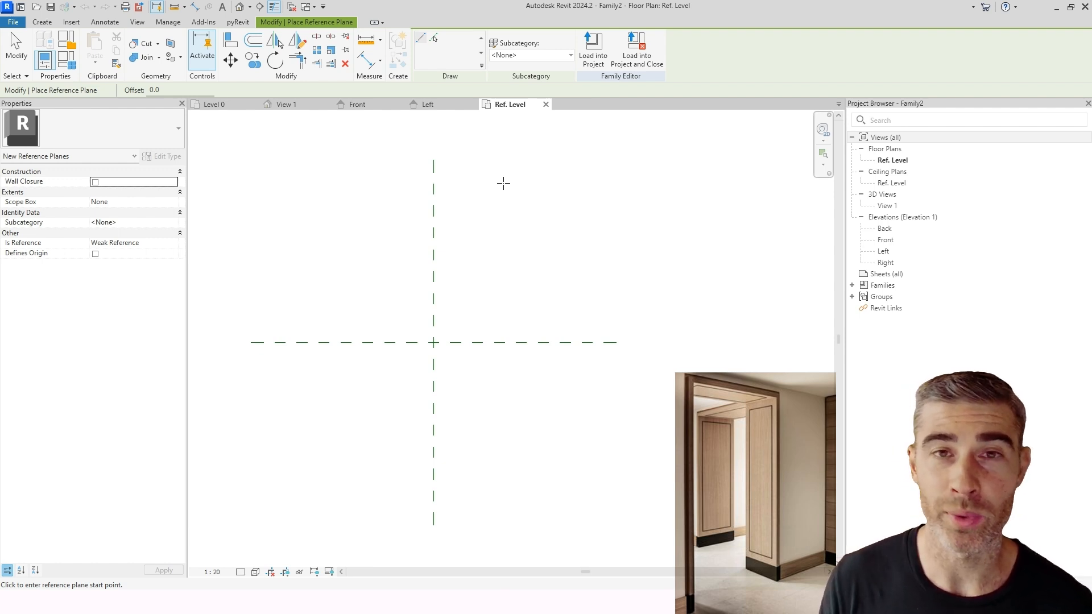
middle_drag(523, 266, 514, 265)
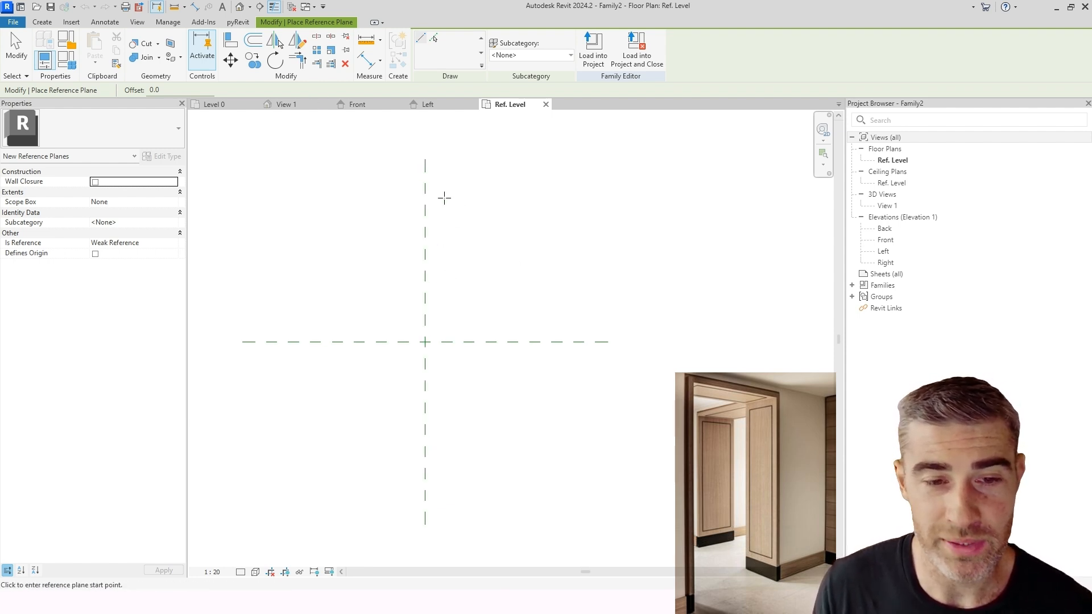
scroll(442, 336, up, 2)
click(421, 244)
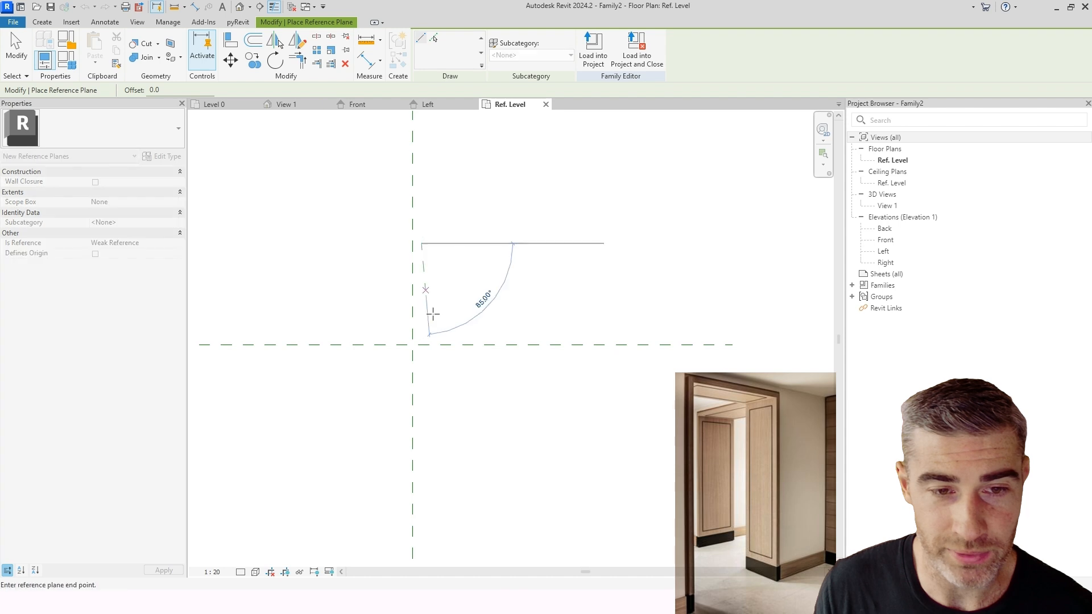
click(421, 452)
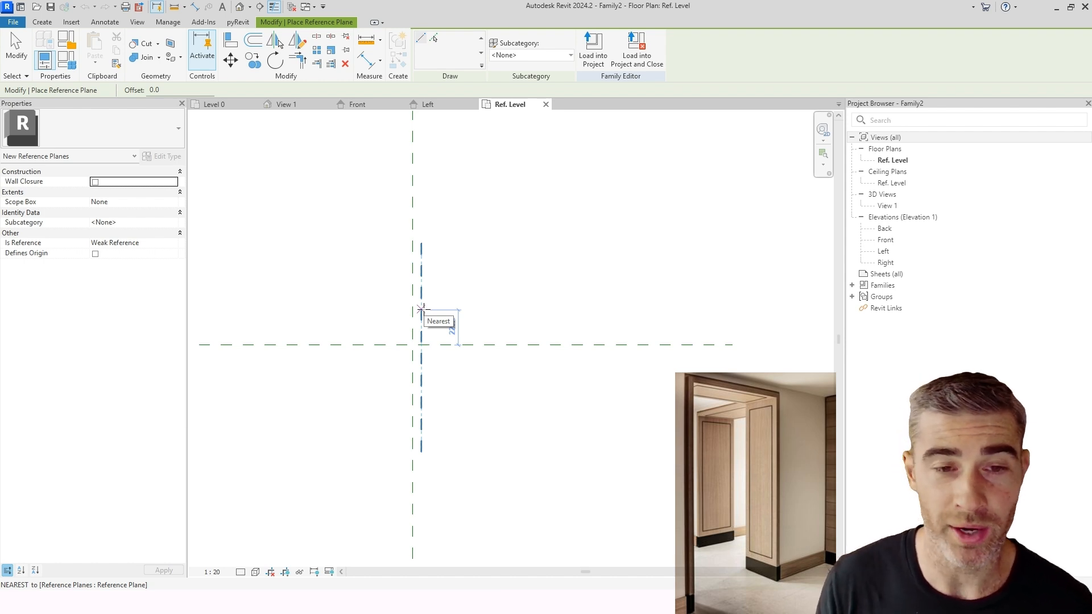
click(437, 243)
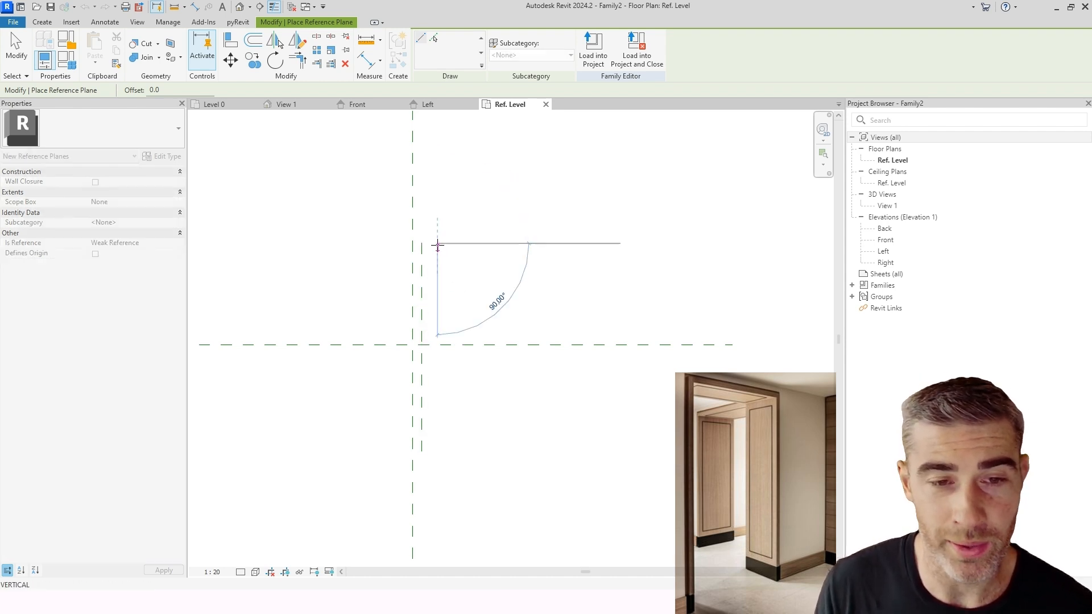
click(438, 448)
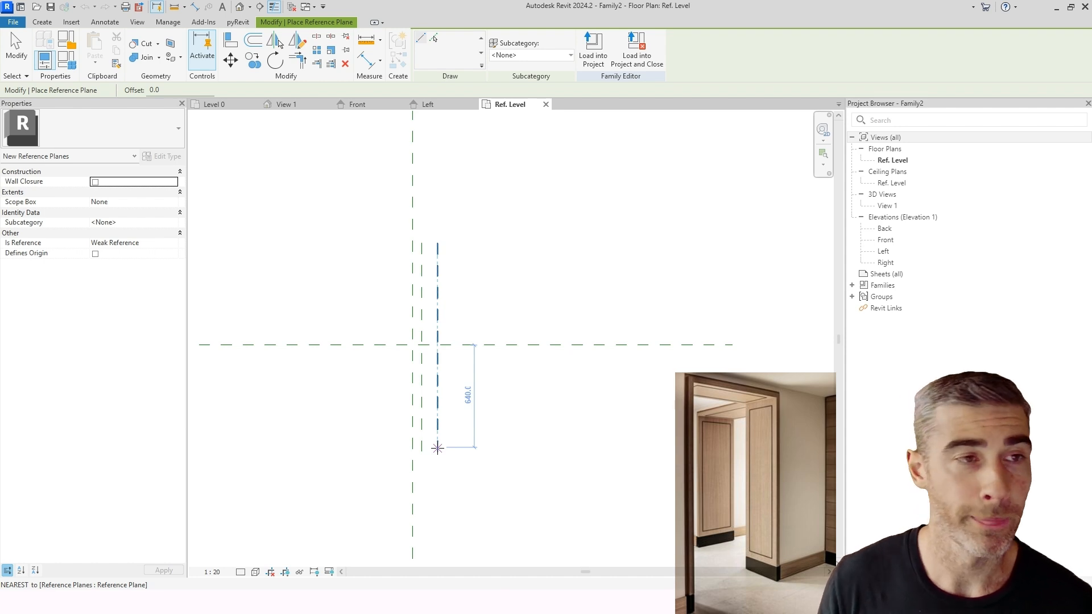
key(Escape)
key(Escape)
- Add aligned dimensions from the vertical centre plane to the first new plane and between the two new planes
click(104, 22)
click(57, 56)
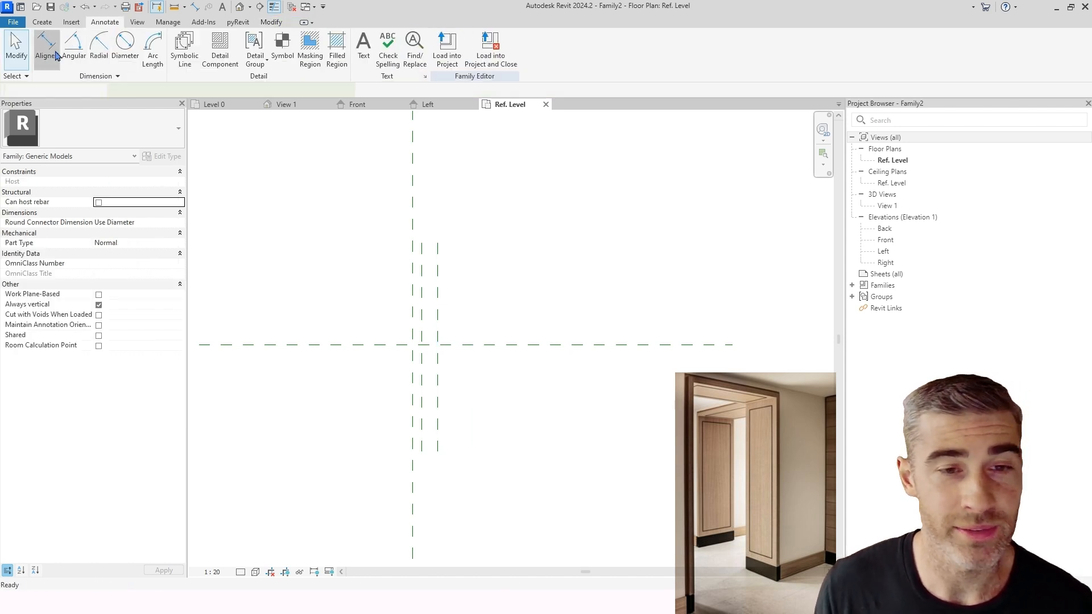
click(412, 274)
click(421, 274)
click(427, 220)
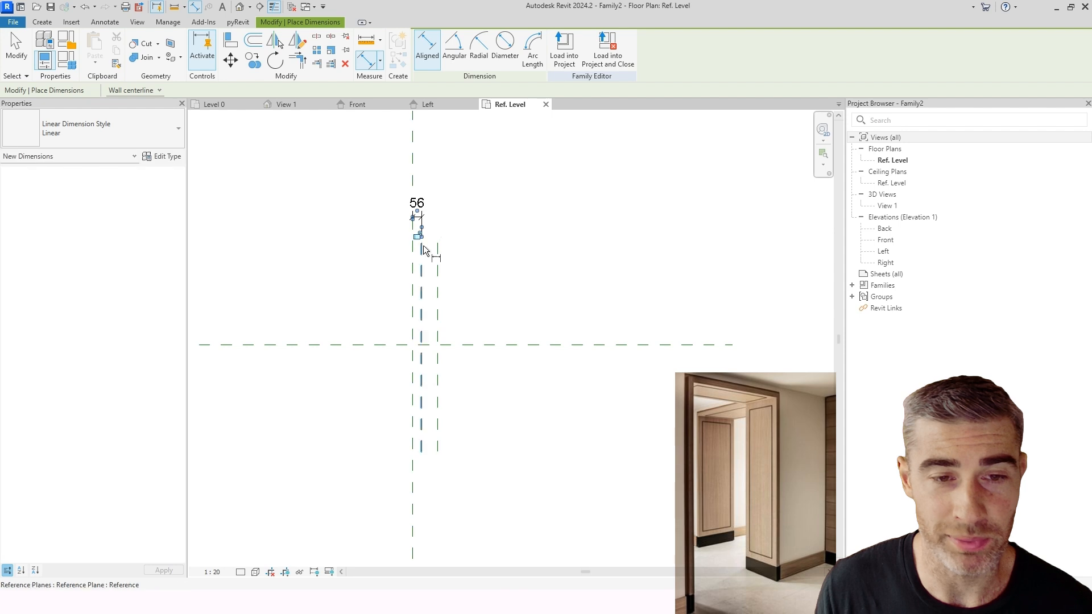
click(422, 271)
click(439, 268)
click(460, 258)
key(Escape)
key(Escape)
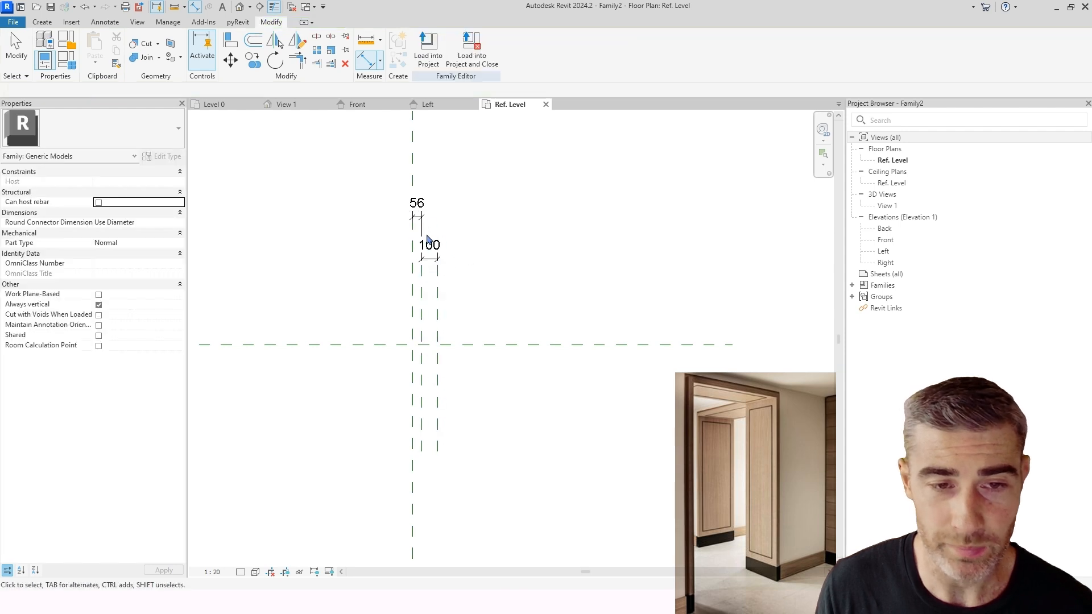
- Set the distance from the vertical centre plane to the nearest new reference plane to 13 mm
click(420, 216)
click(416, 206)
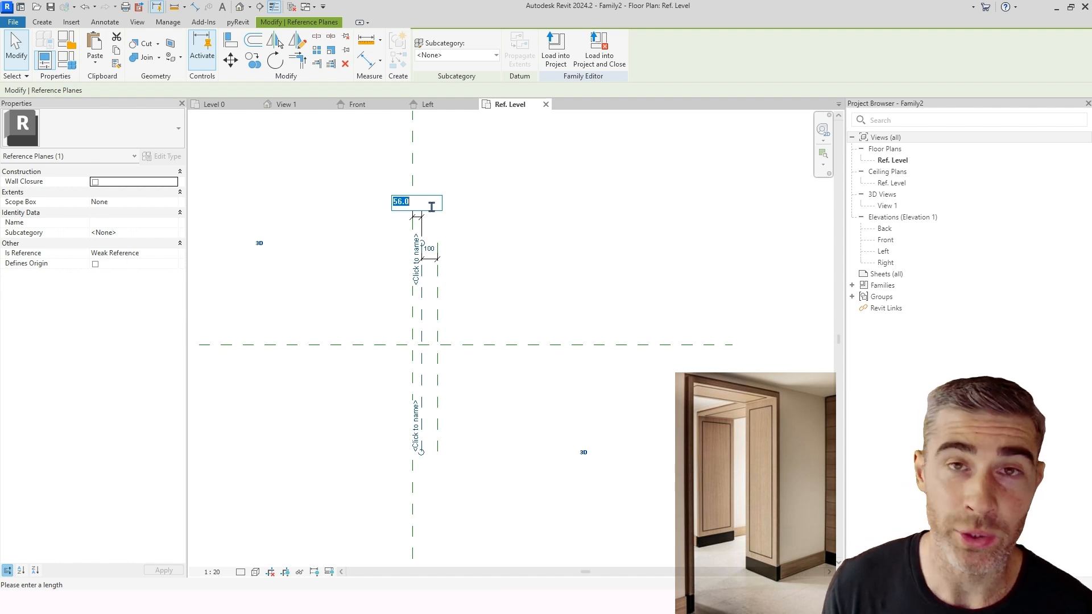
text(13)
key(Return)
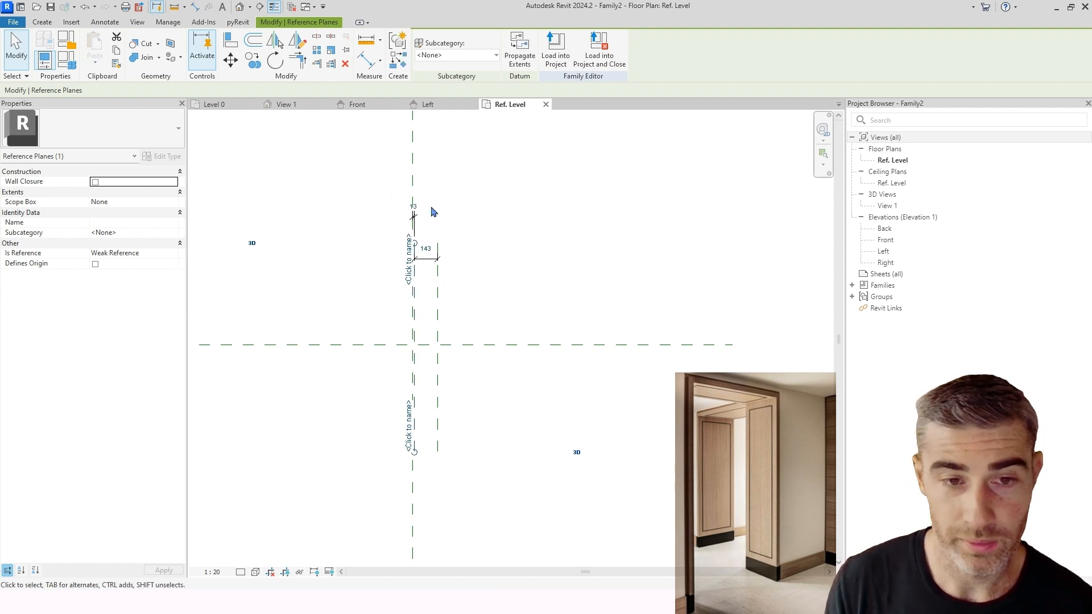
key(Escape)
- Set the distance between the two new vertical reference planes to 75 mm
scroll(434, 298, up, 2)
click(439, 296)
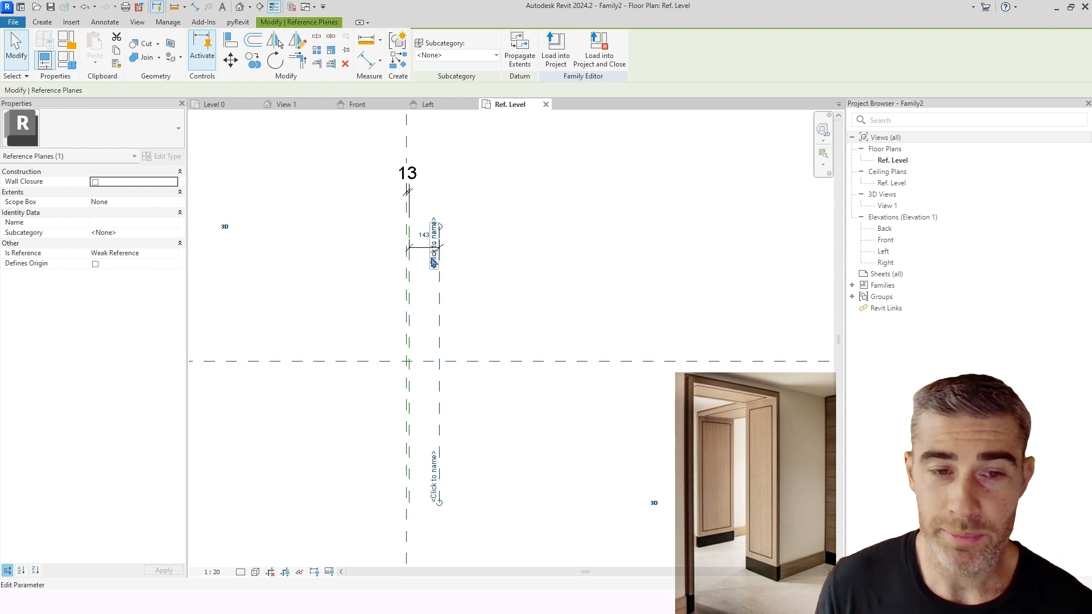
click(424, 235)
text(75)
key(Return)
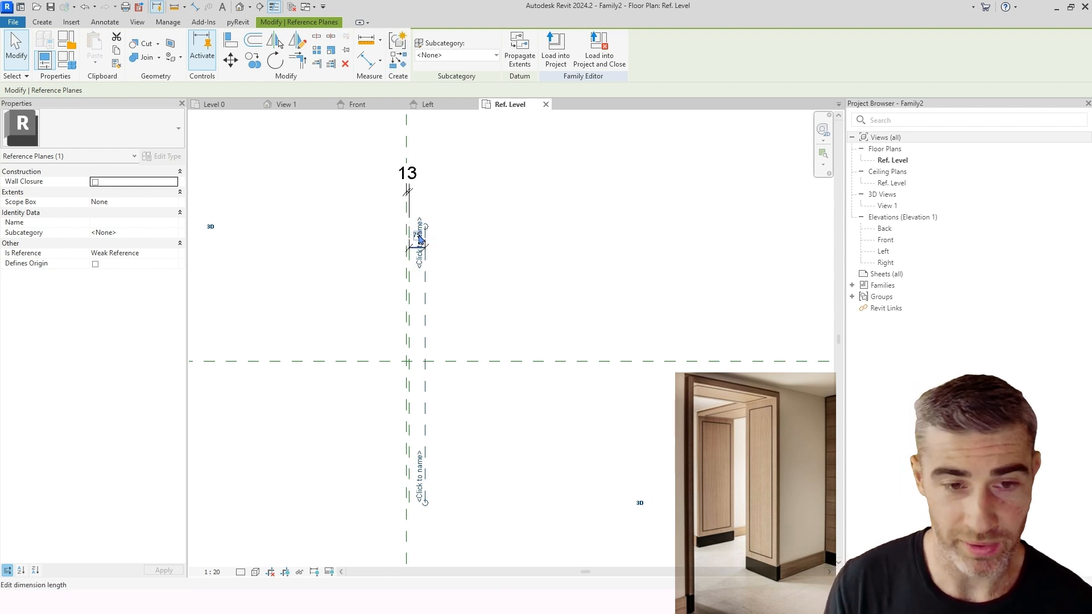
key(Escape)
- Copy the outer vertical reference plane three times to the far right, spacing the copies 75 mm and 13 mm apart
scroll(546, 319, down, 2)
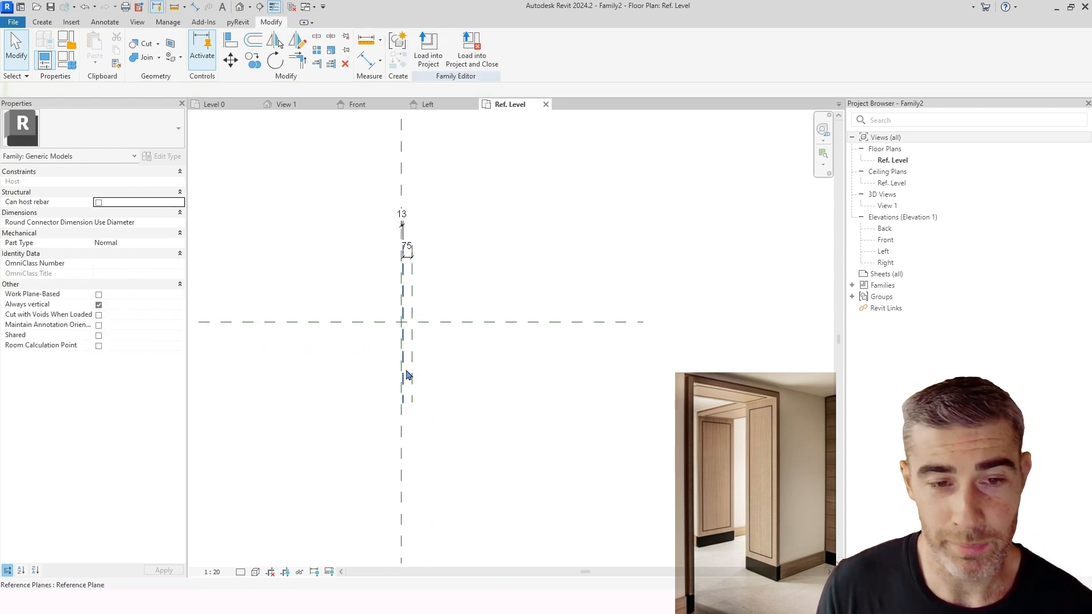
click(415, 300)
key(c)
key(o)
click(415, 310)
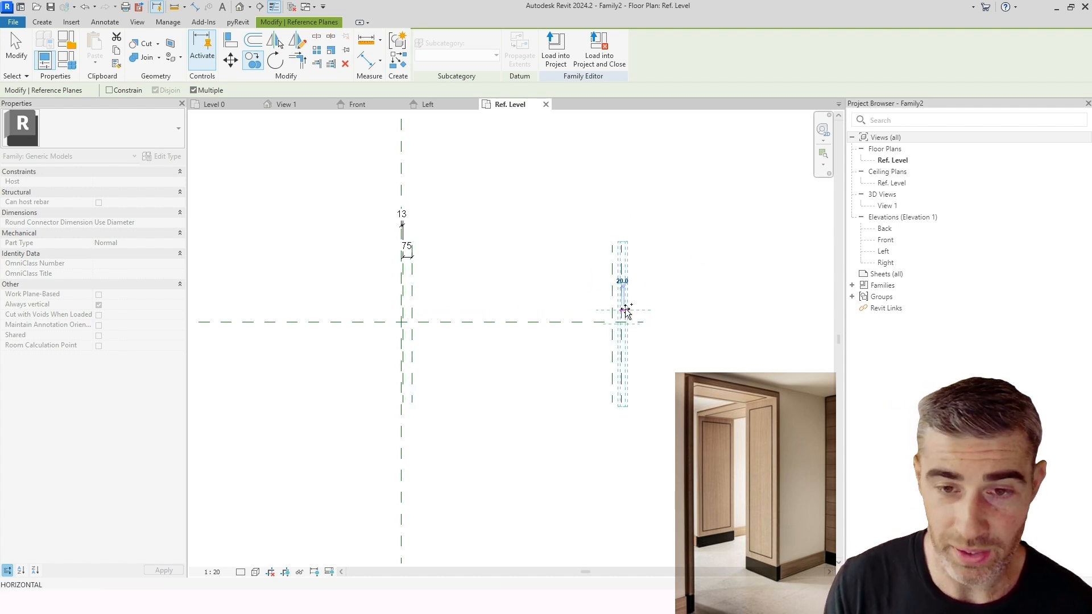
scroll(625, 312, up, 2)
text(13)
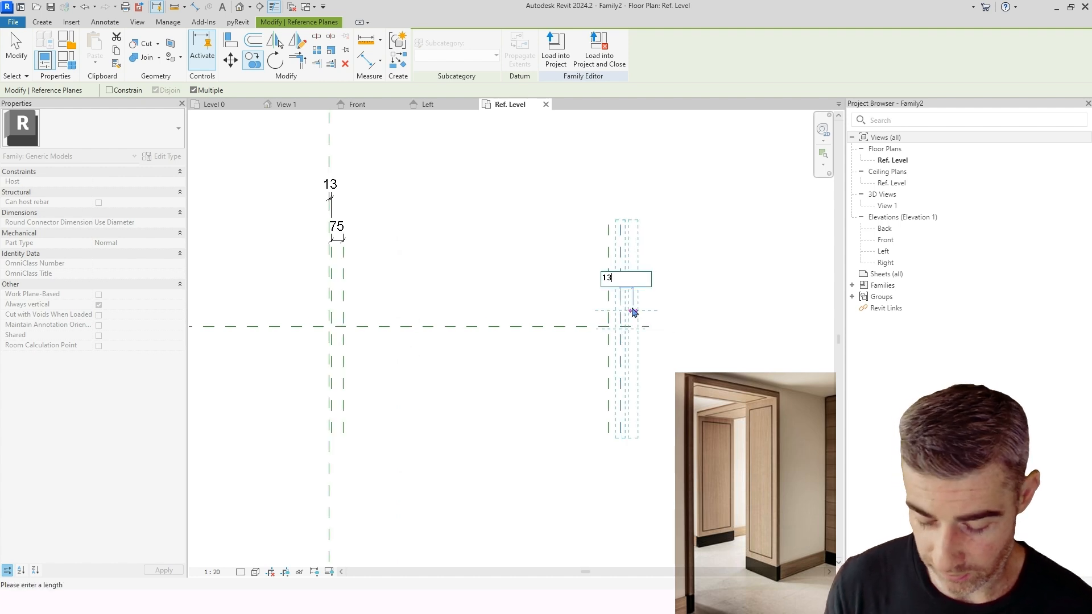
key(Return)
key(Escape)
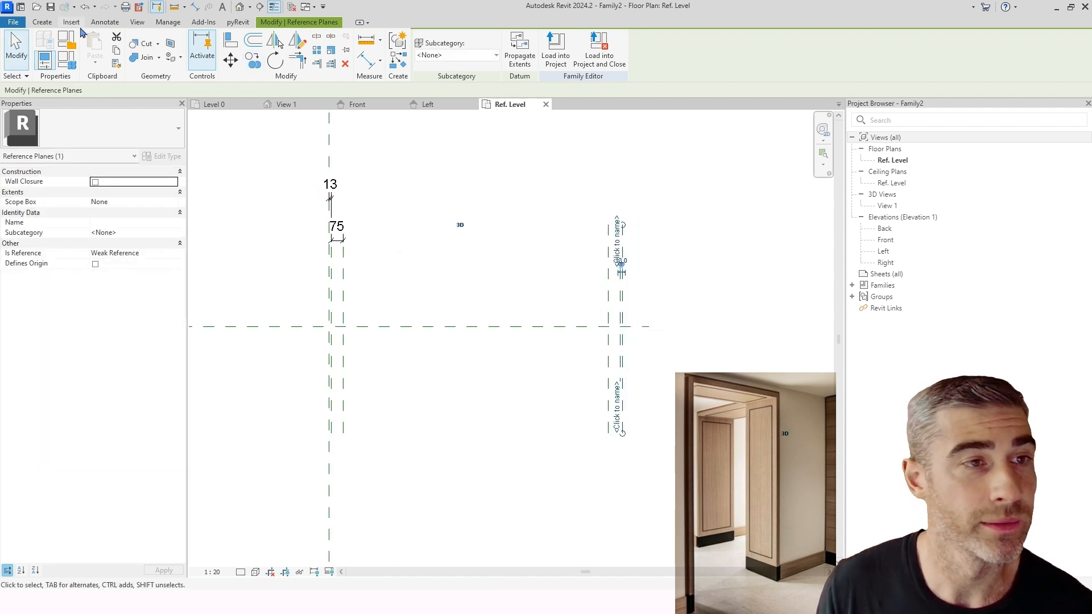
- Add an aligned dimension between the first two copied planes, lined up with the matching dimension on the left group
click(105, 22)
click(47, 46)
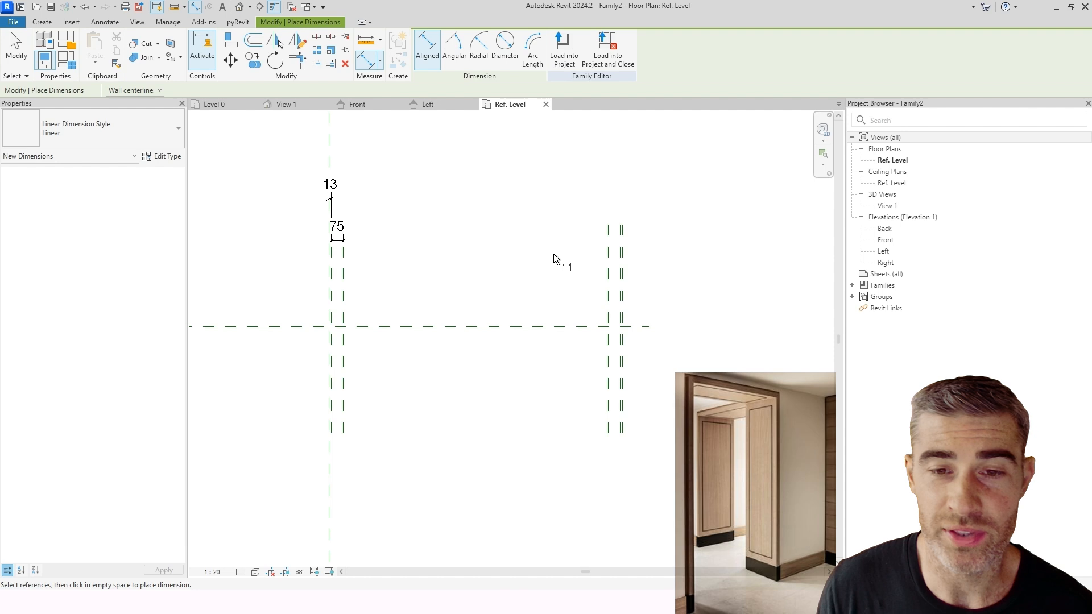
click(607, 282)
click(616, 277)
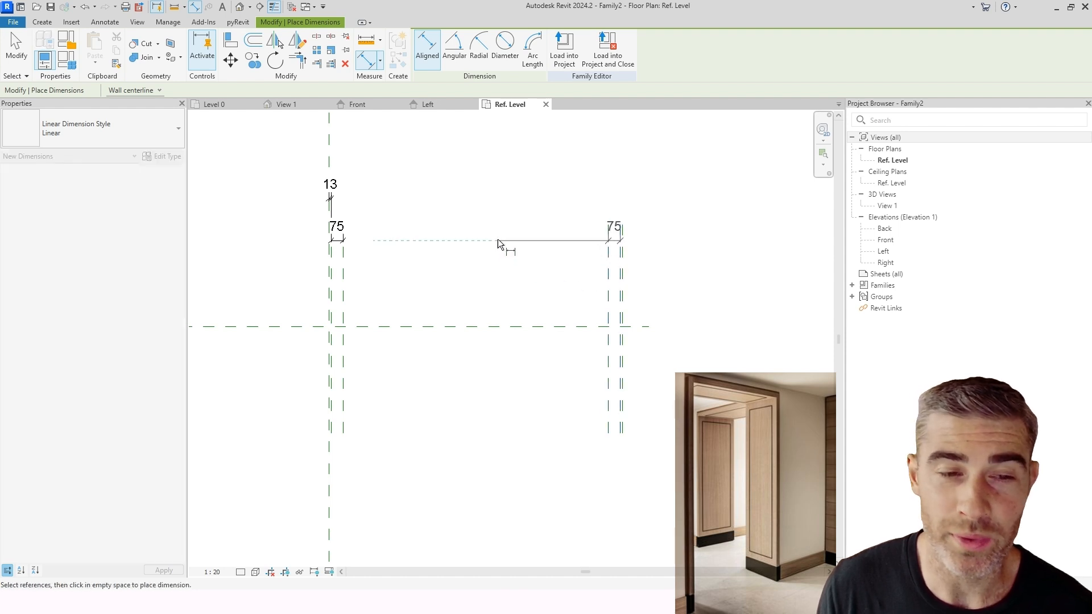
click(497, 239)
- Add an aligned dimension across the narrow gap between the two outermost right-hand planes, above the previous dimension
scroll(635, 266, up, 2)
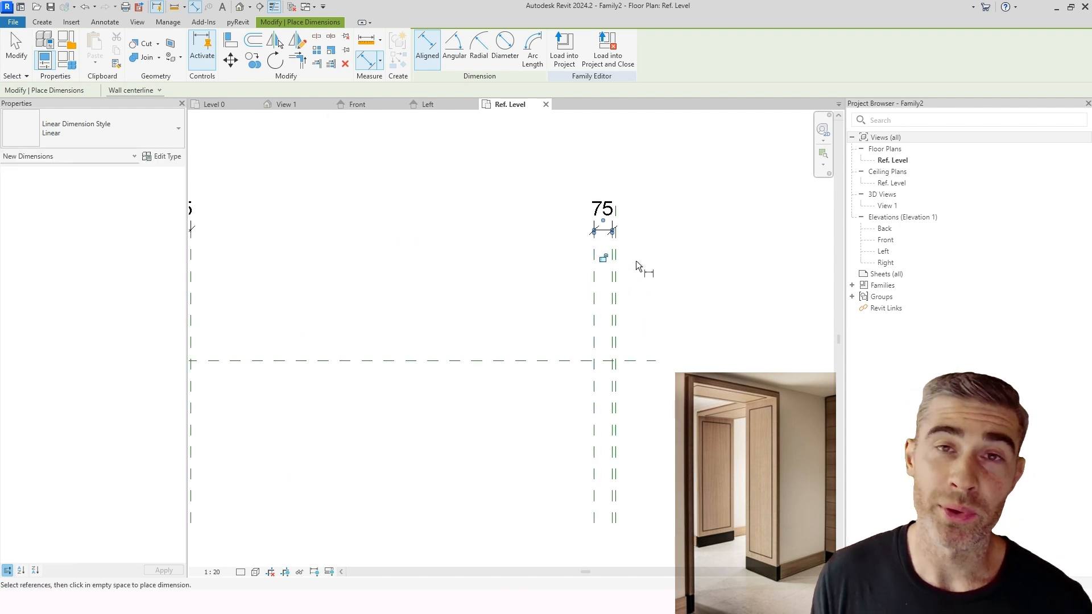
middle_drag(639, 267, 658, 269)
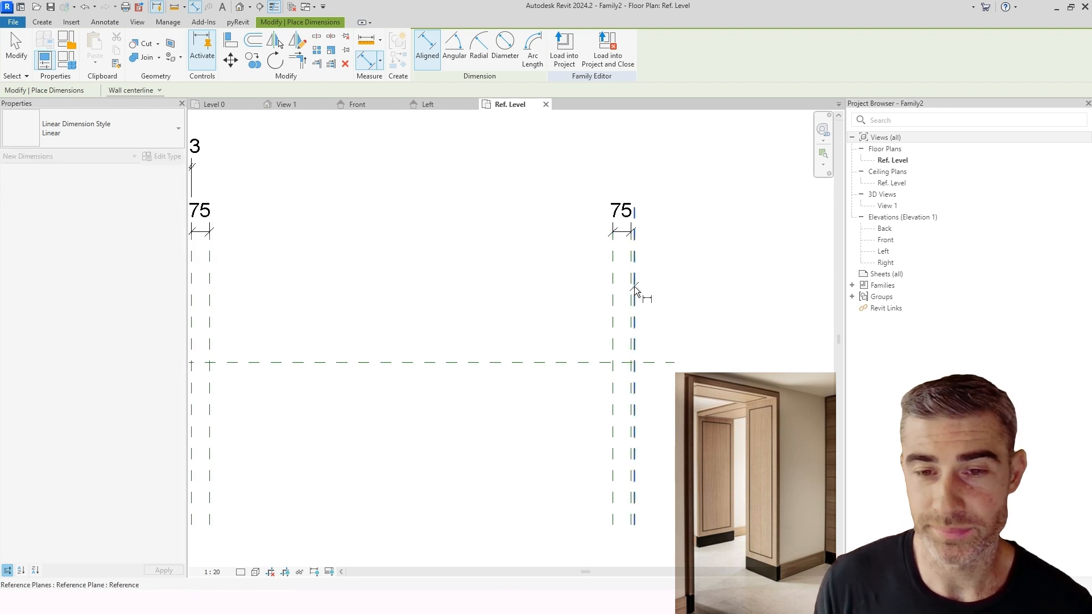
click(634, 286)
click(631, 288)
scroll(626, 290, down, 2)
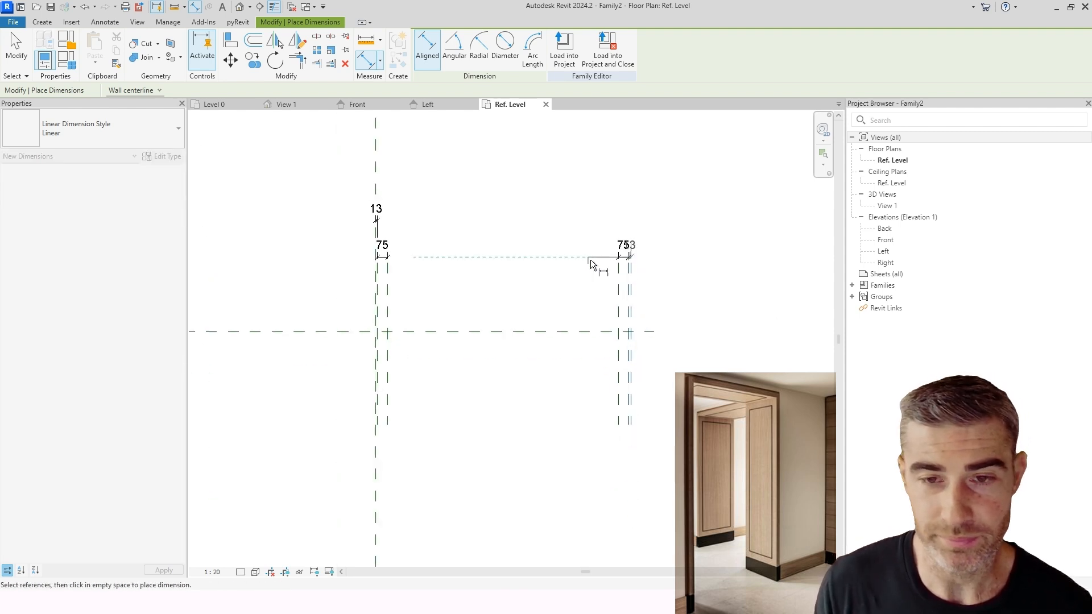
click(581, 222)
key(Escape)
key(Escape)
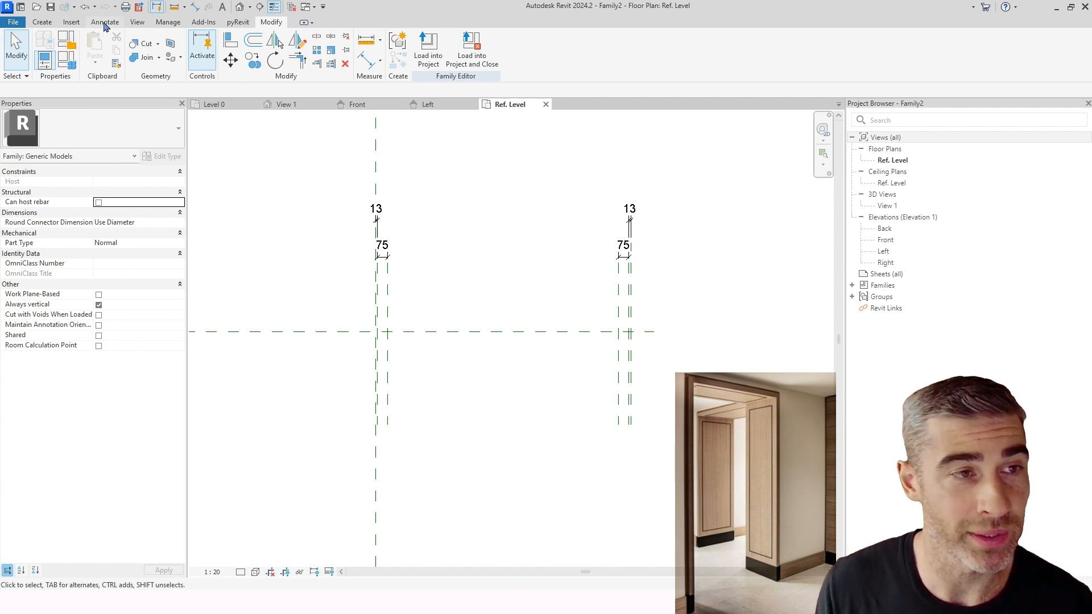
- Add an overall aligned dimension between the outermost left and right vertical reference planes, above the smaller dimensions
click(104, 23)
click(47, 48)
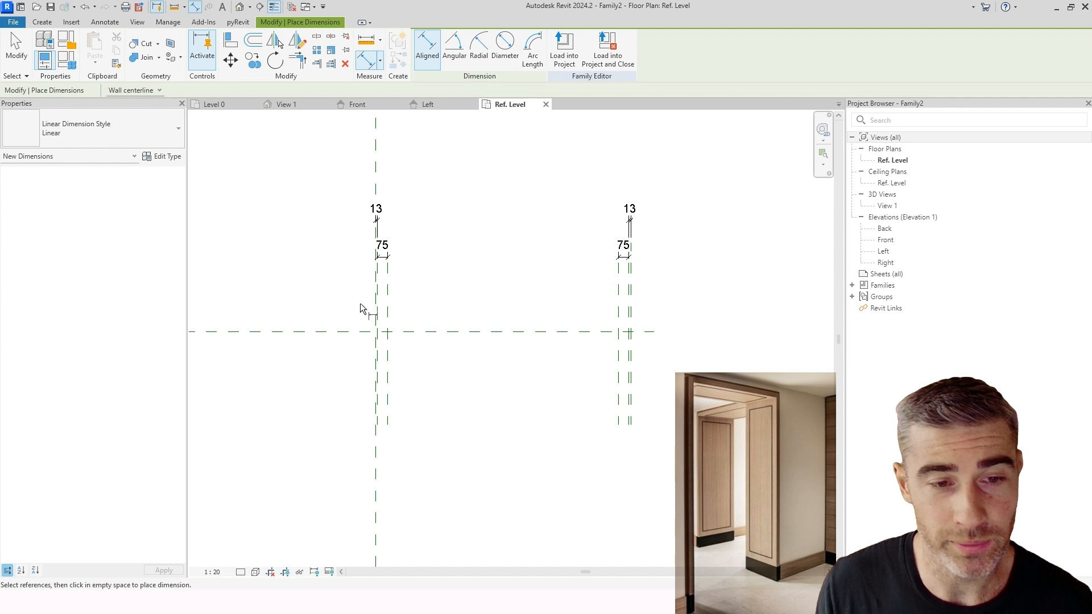
click(376, 313)
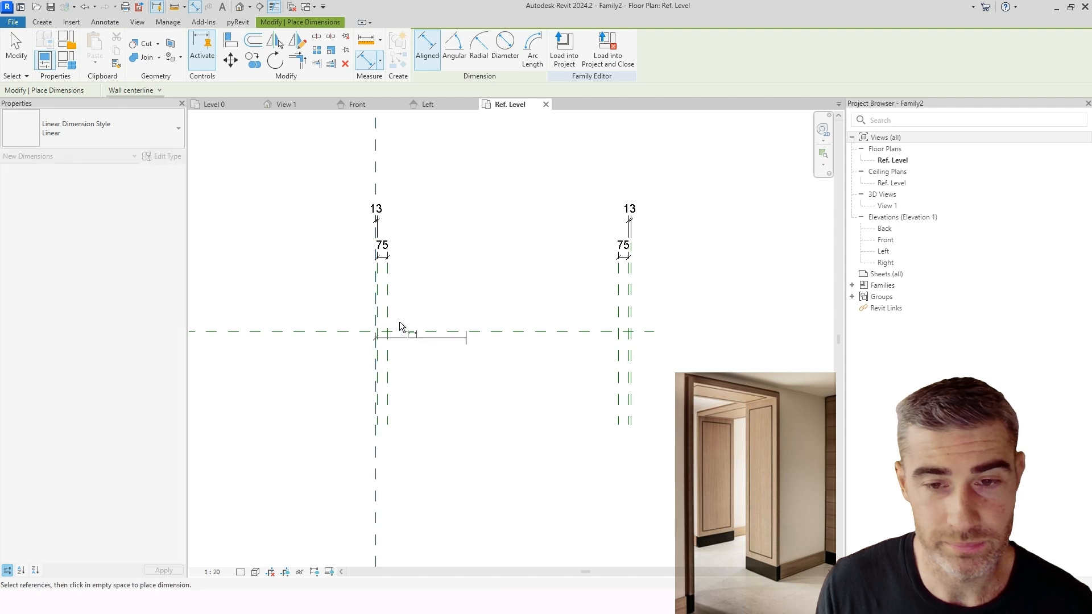
click(633, 321)
click(573, 172)
key(Escape)
key(Escape)
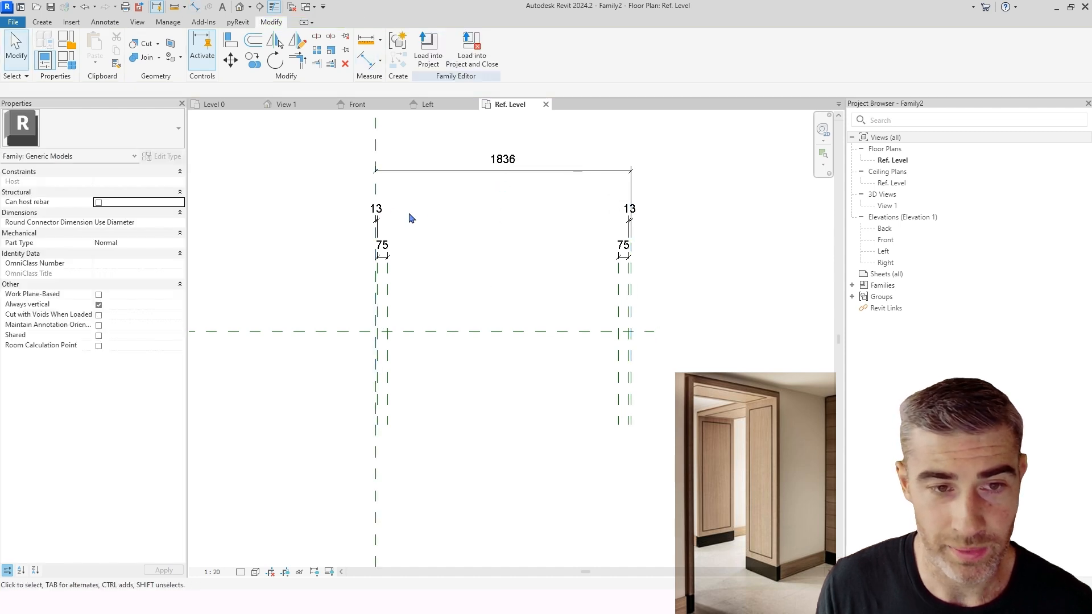
- Lock the 13 mm and 75 mm dimensions in both the left and right groups of vertical reference planes
click(376, 209)
ctrl+click(382, 245)
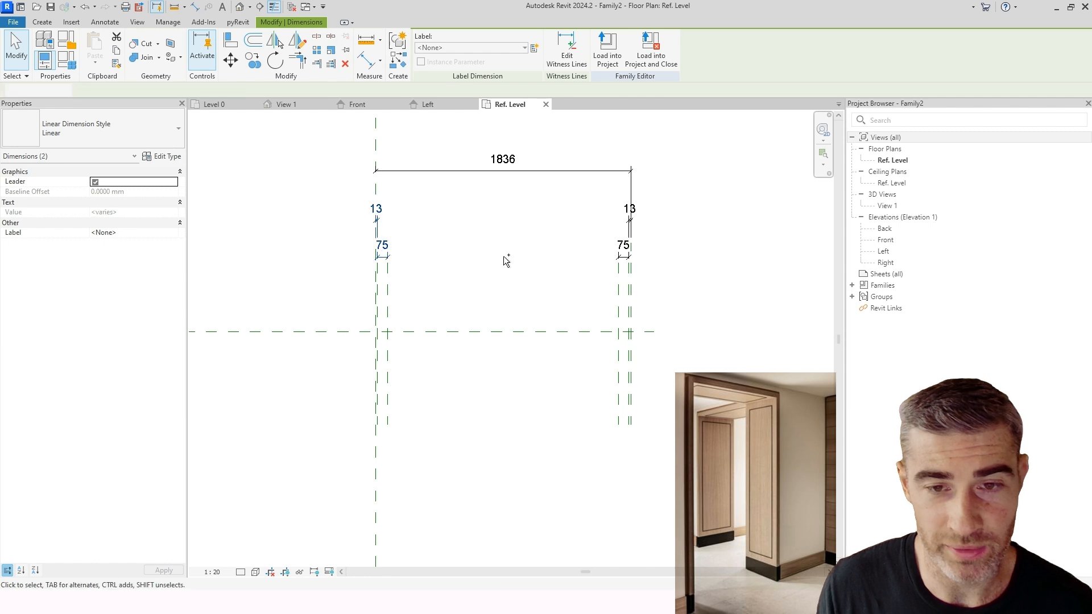
ctrl+click(621, 248)
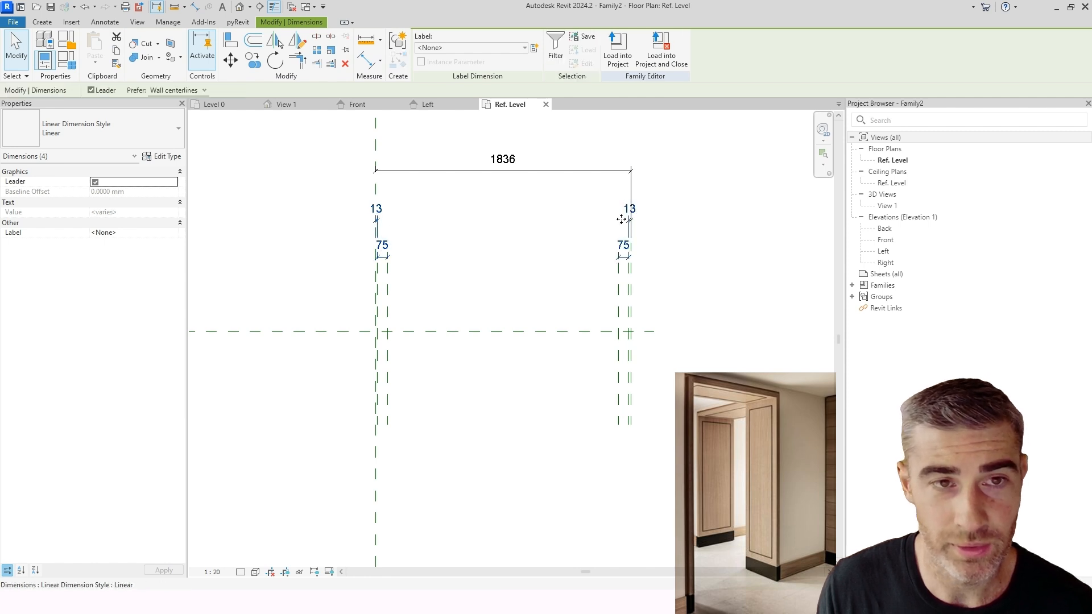
scroll(432, 217, up, 3)
click(376, 237)
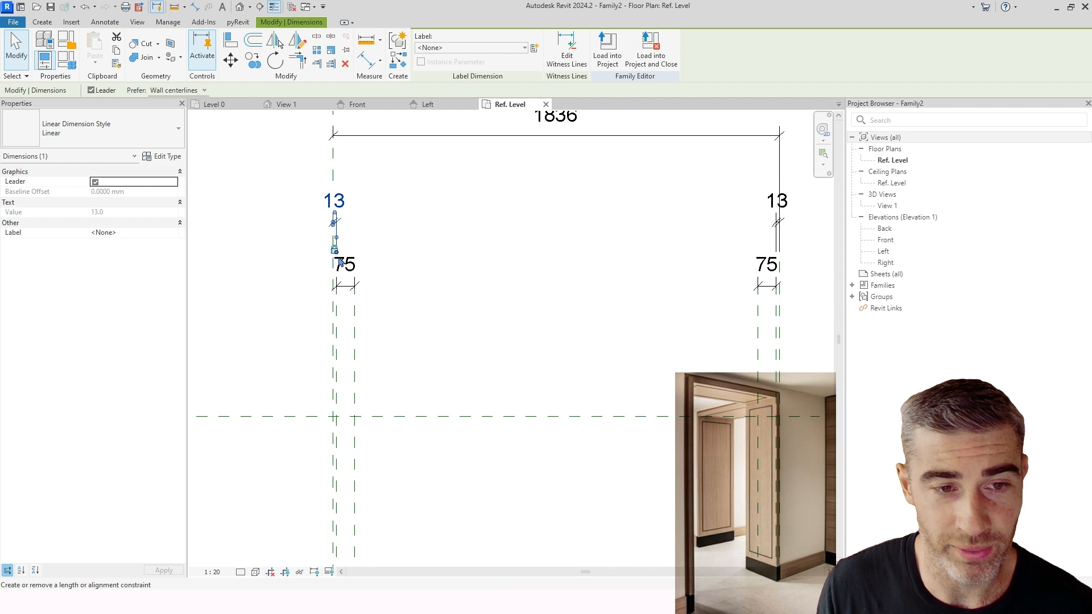
click(344, 274)
middle_drag(586, 301, 433, 333)
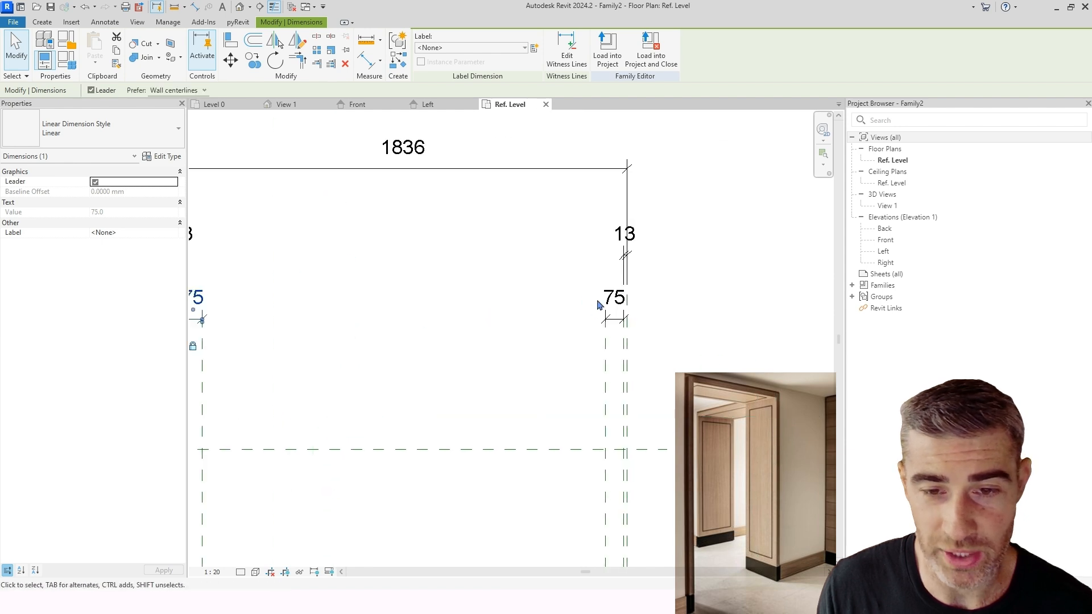
click(614, 299)
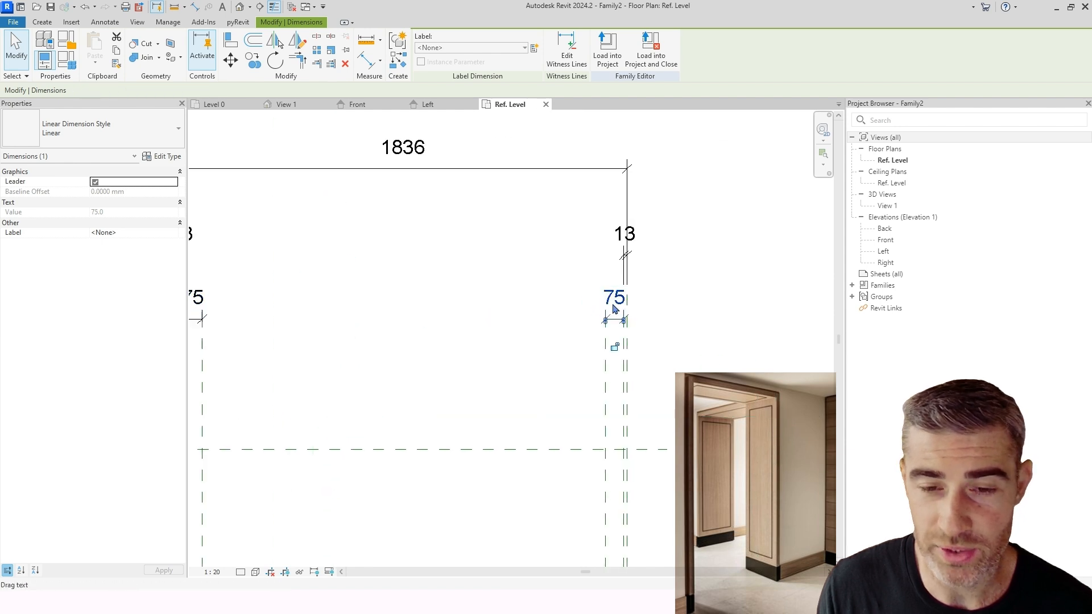
click(625, 233)
scroll(580, 273, down, 2)
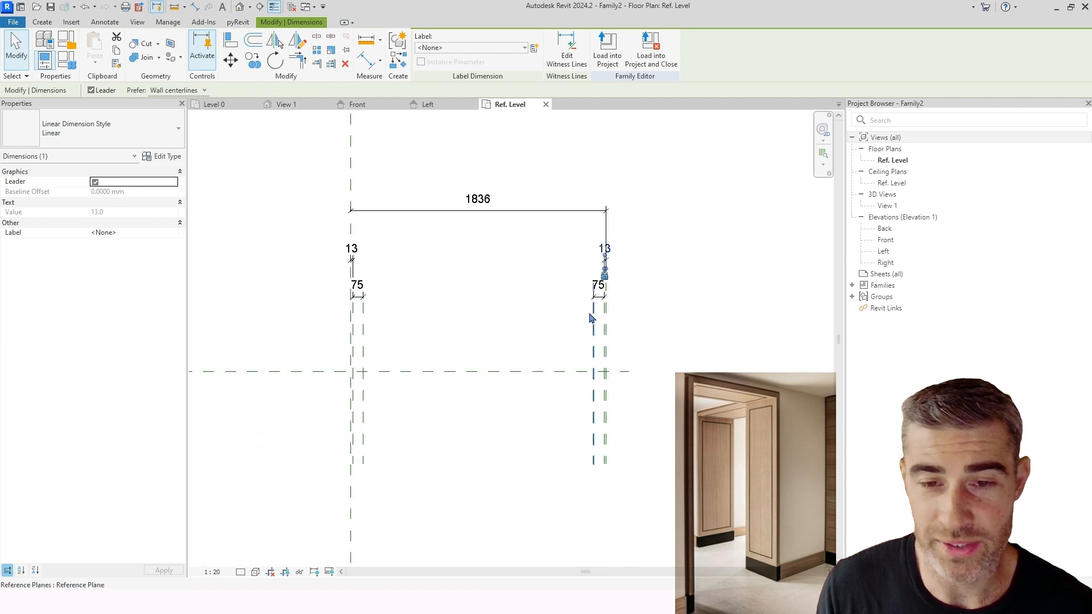
- Set the overall distance between the outermost vertical reference planes to 2000 mm by moving the far-right plane
click(607, 333)
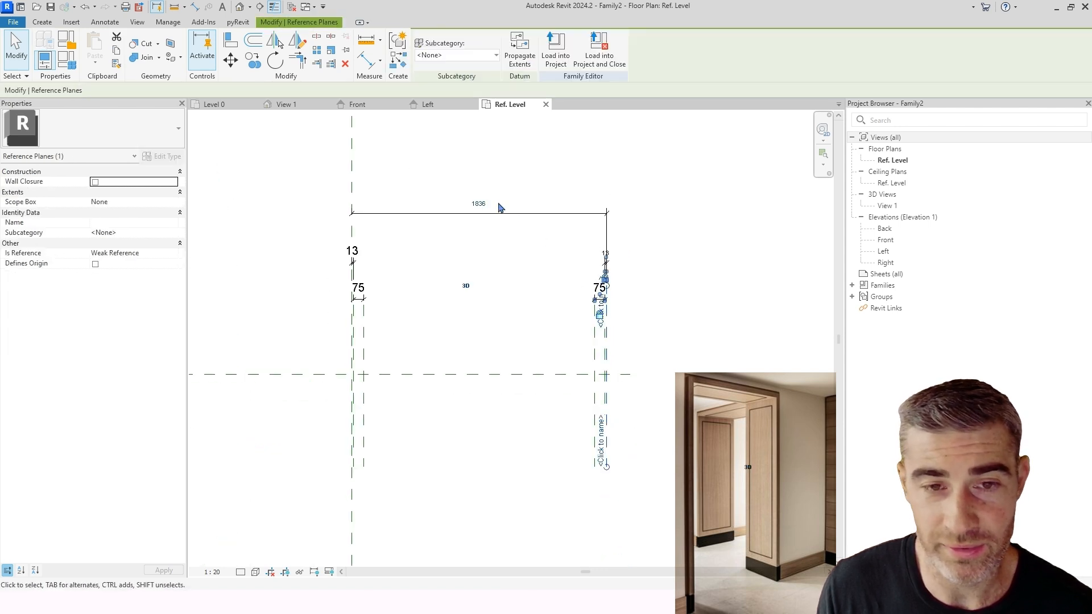
click(483, 203)
text(2000)
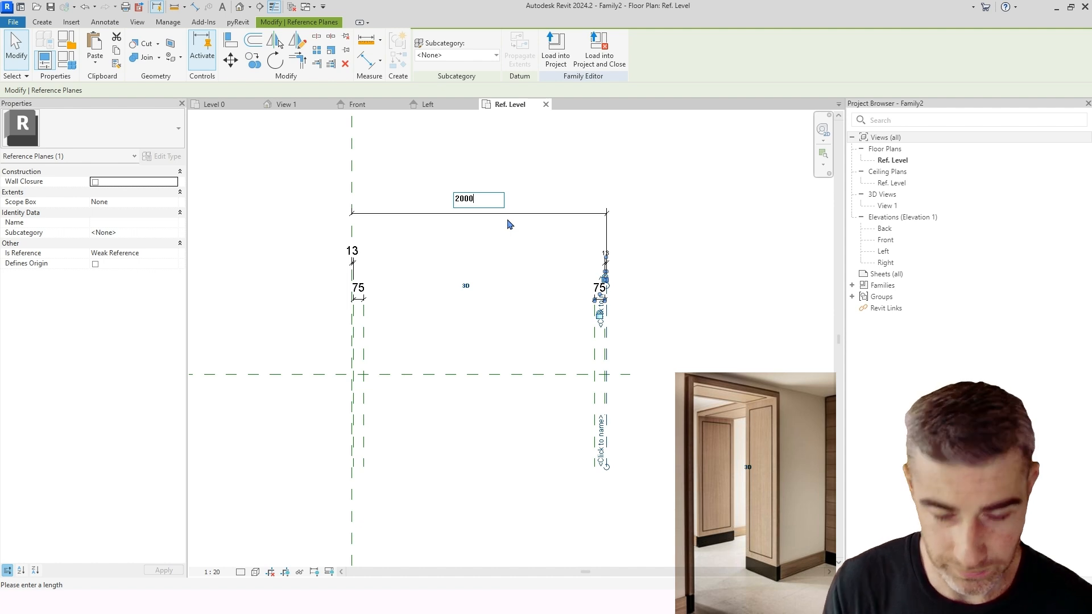
key(Return)
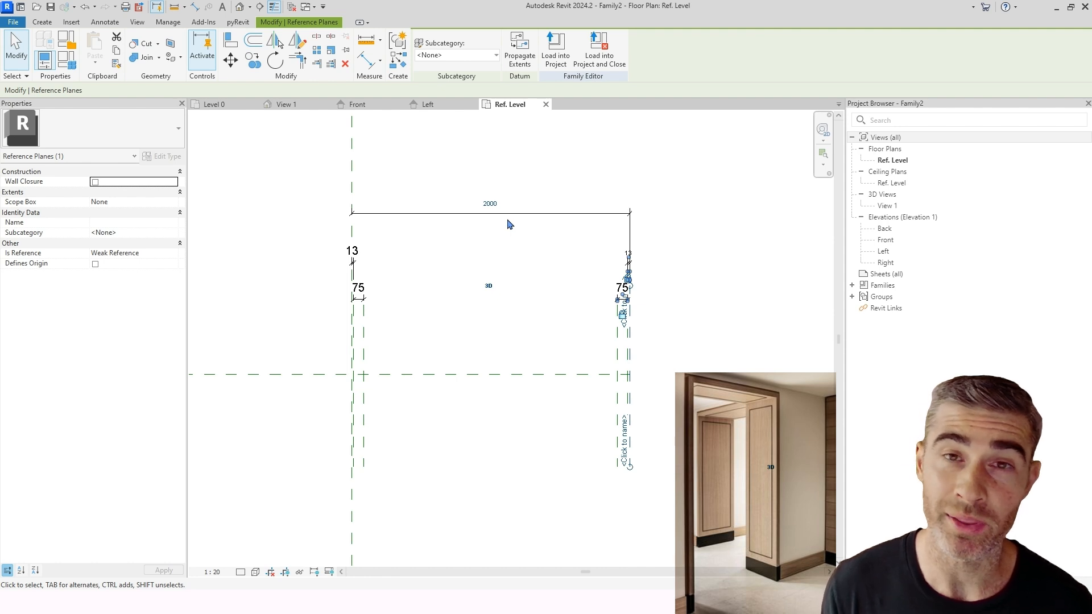
scroll(515, 301, down, 1)
click(515, 278)
mouse_move(517, 299)
middle_down()
mouse_move(516, 279)
mouse_move(497, 295)
middle_up()
scroll(512, 282, down, 1)
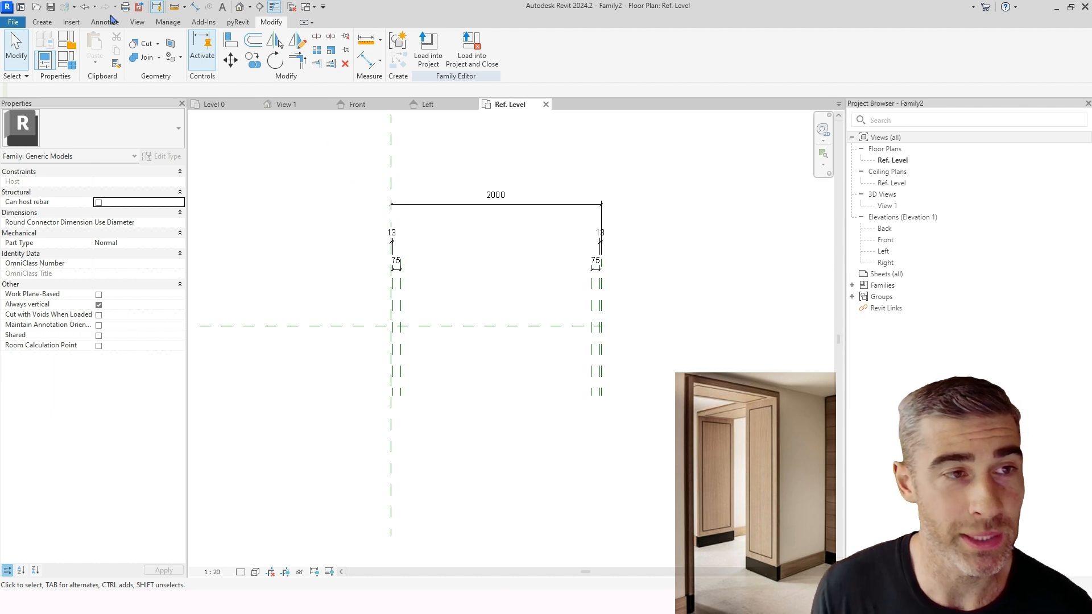
- Draw a horizontal reference plane about 310 mm above the Center (Front/Back) plane, spanning both groups of vertical planes
click(42, 21)
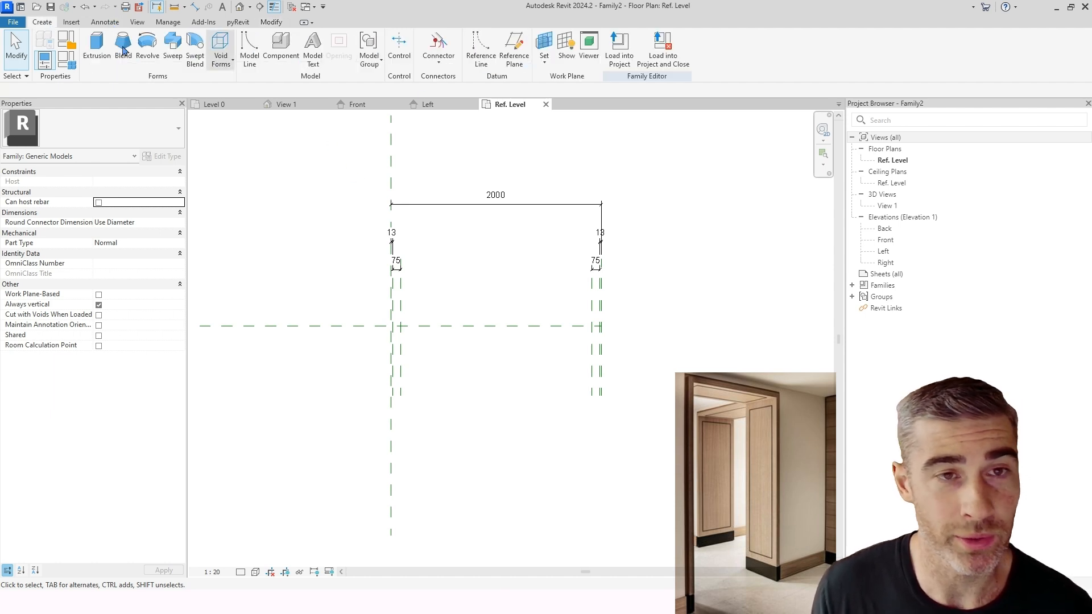
click(514, 49)
click(336, 294)
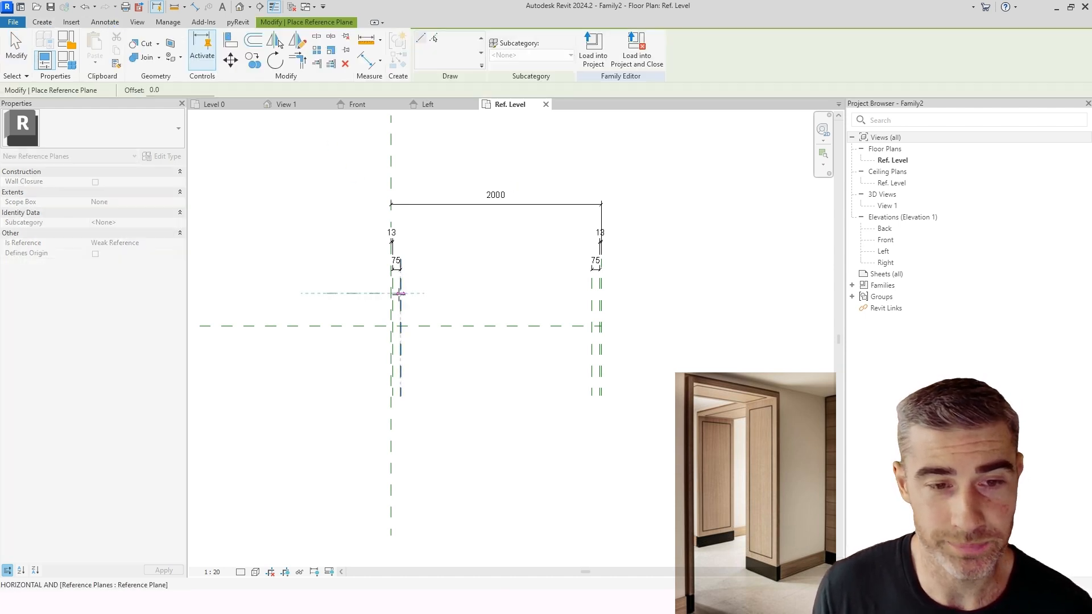
click(629, 292)
scroll(410, 310, up, 2)
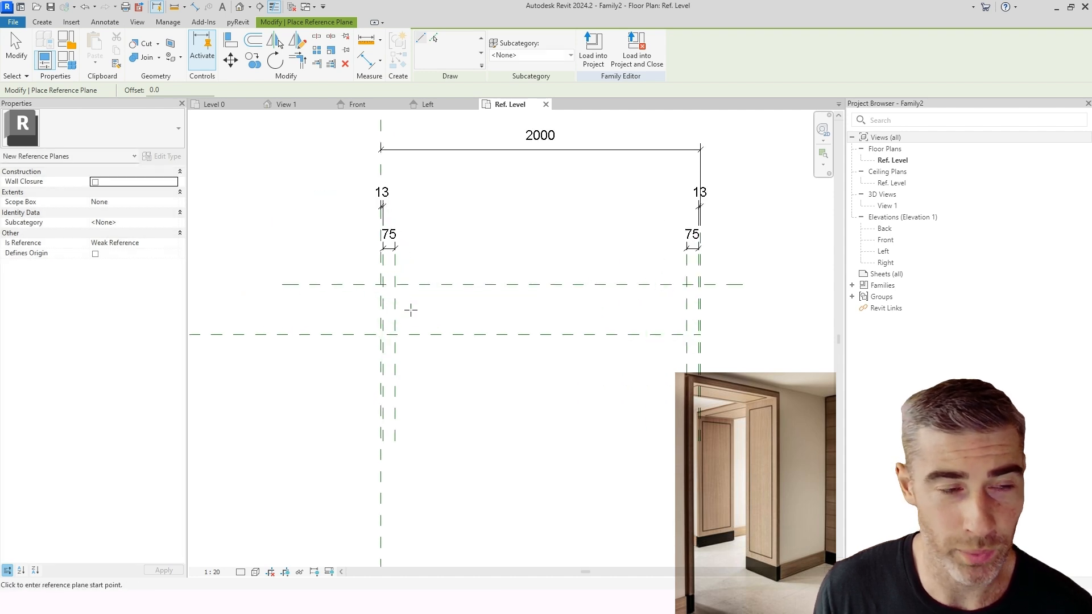
- Add an aligned dimension between the Center (Front/Back) plane and the new horizontal plane, outside the left vertical group
click(105, 22)
click(46, 46)
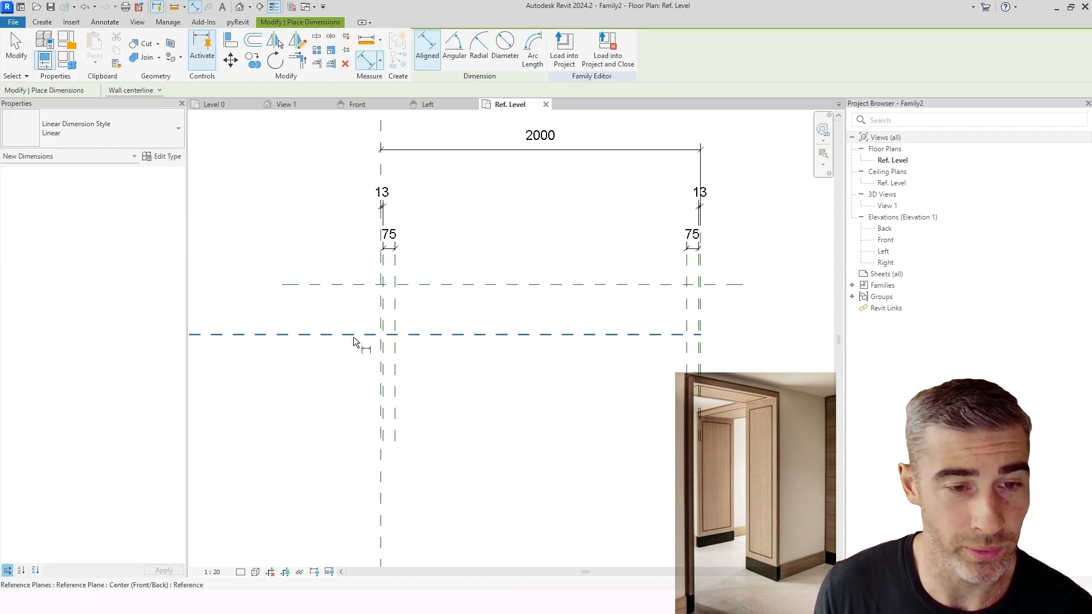
click(353, 334)
click(340, 284)
click(255, 281)
key(Escape)
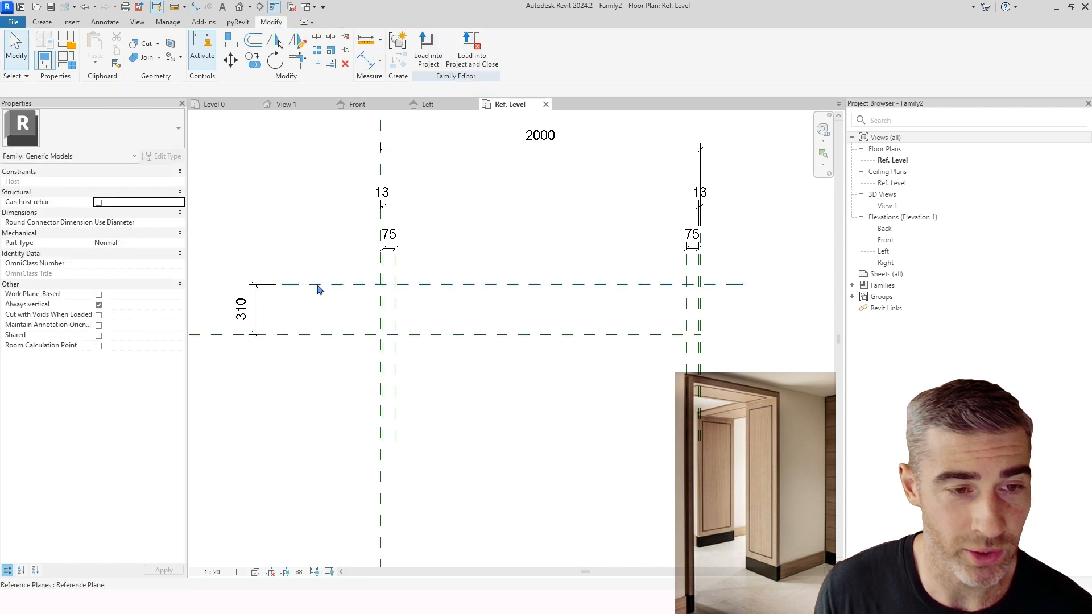
- Set the distance between the upper horizontal reference plane and the Center (Front/Back) plane to 305 mm
click(318, 284)
click(243, 311)
text(30)
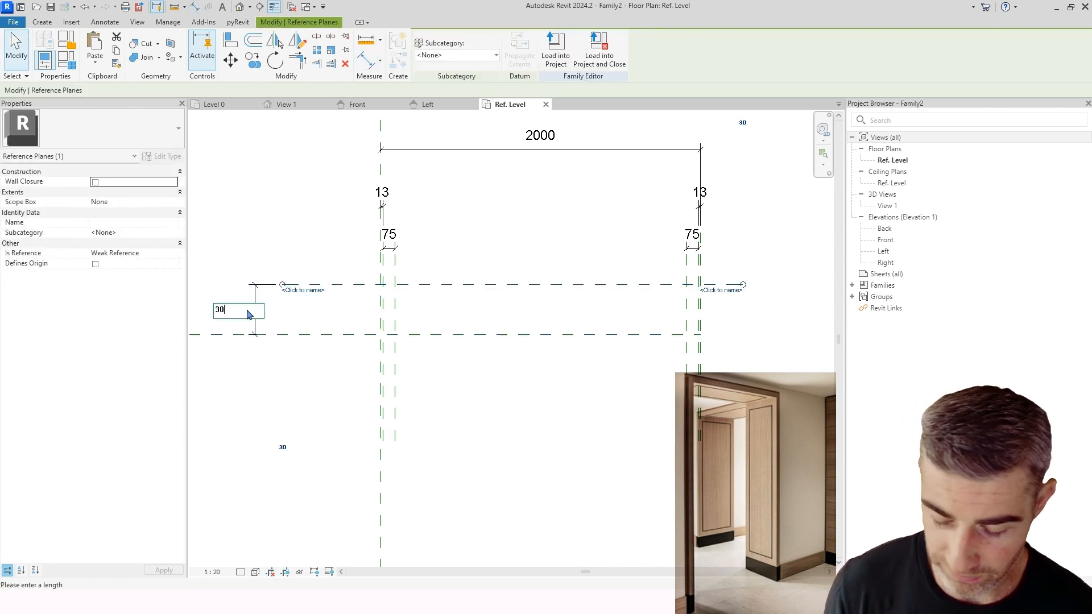
text(5)
key(Return)
key(Escape)
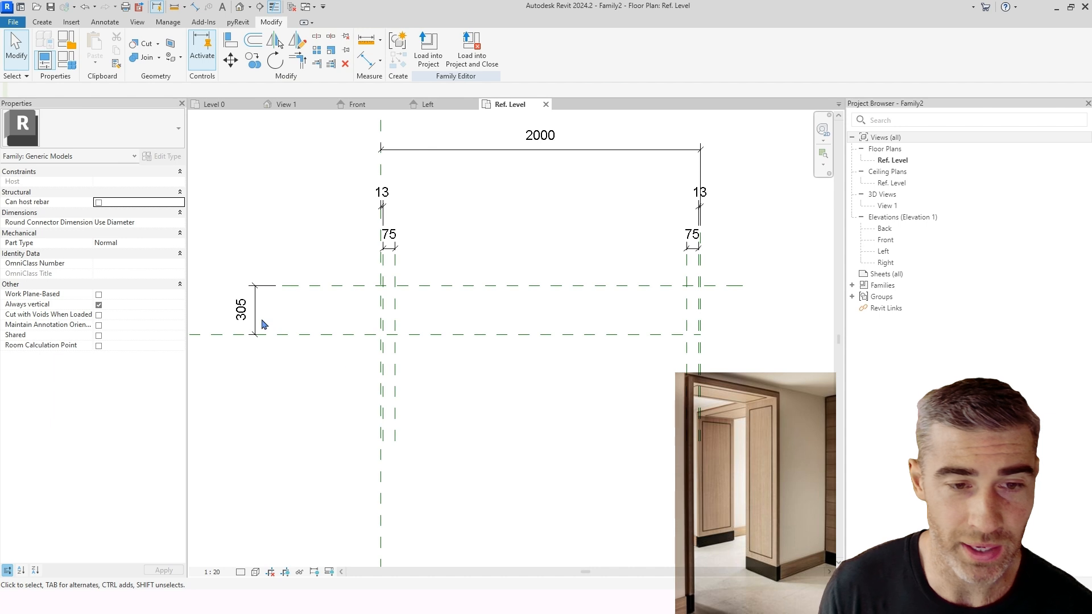
- Copy the upper horizontal reference plane 13 mm downward
click(428, 285)
scroll(428, 285, up, 3)
key(c)
key(o)
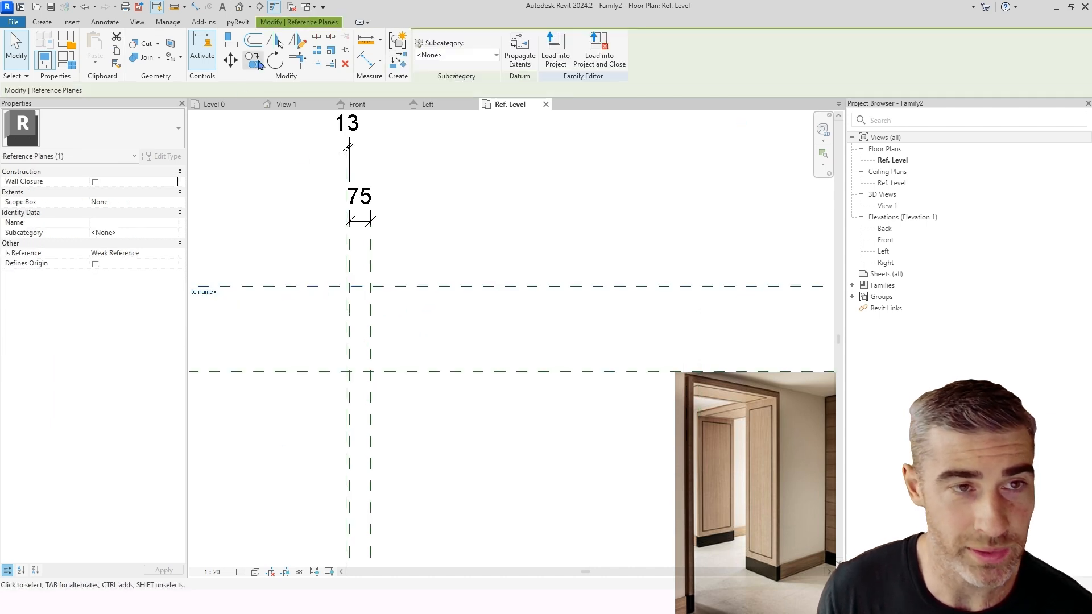
click(513, 236)
text(13)
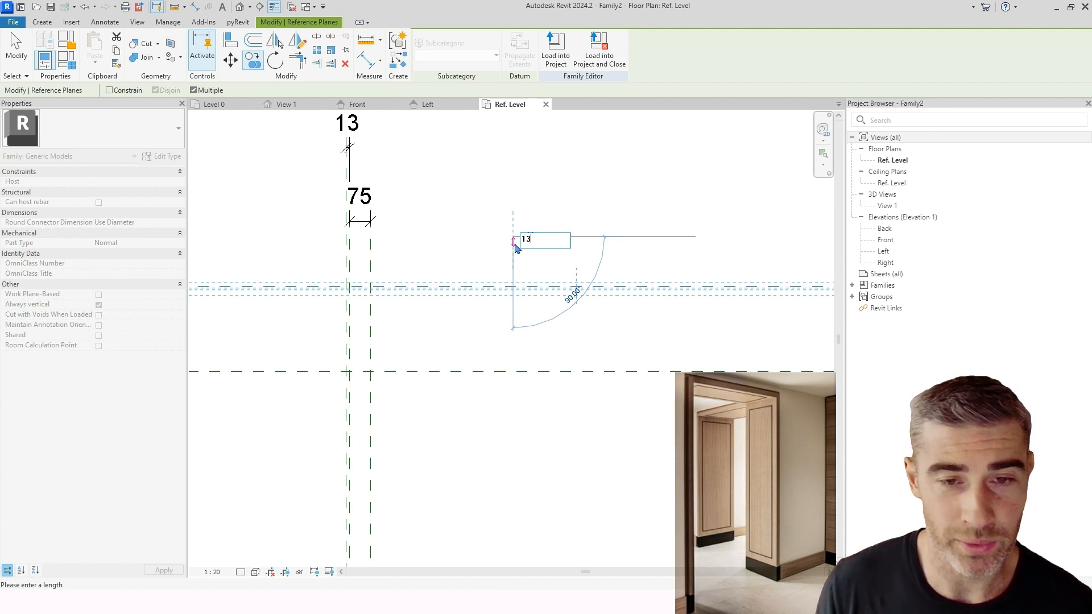
key(Return)
key(Escape)
key(Escape)
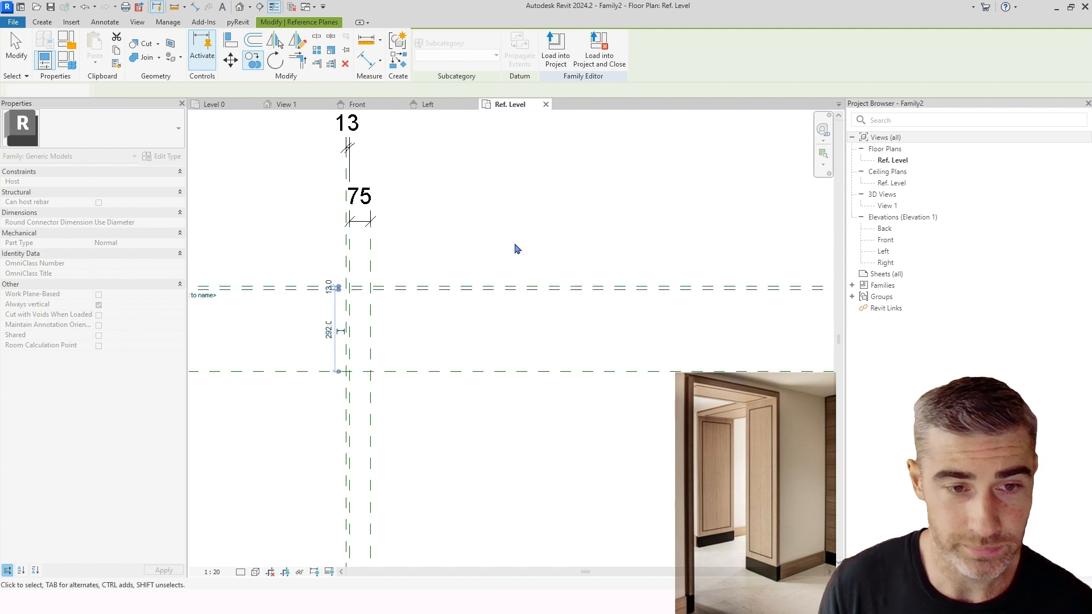
- Copy the inner horizontal reference plane down to about 12 mm above the Center (Front/Back) plane
click(253, 60)
click(433, 291)
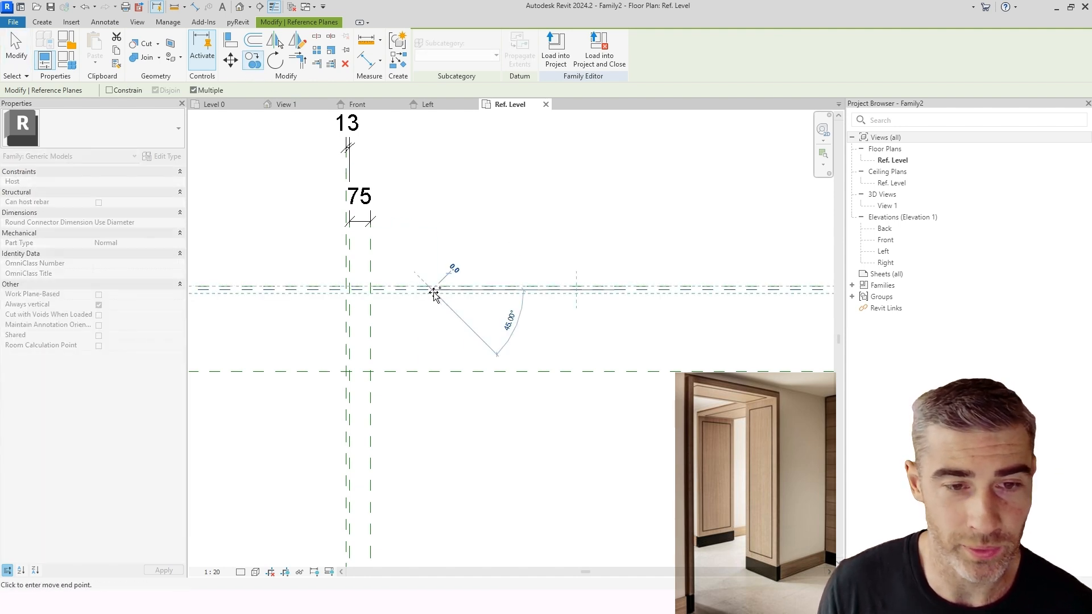
click(438, 369)
key(Escape)
- Add aligned dimensions across the narrow gaps of the upper and lower pairs of horizontal reference planes
click(105, 22)
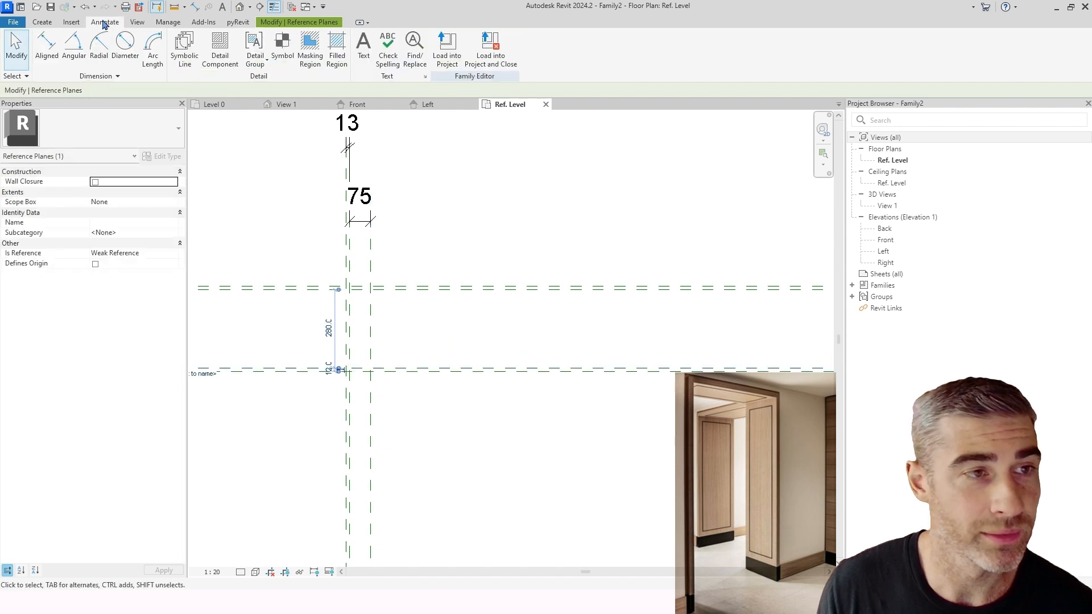
click(47, 47)
click(289, 288)
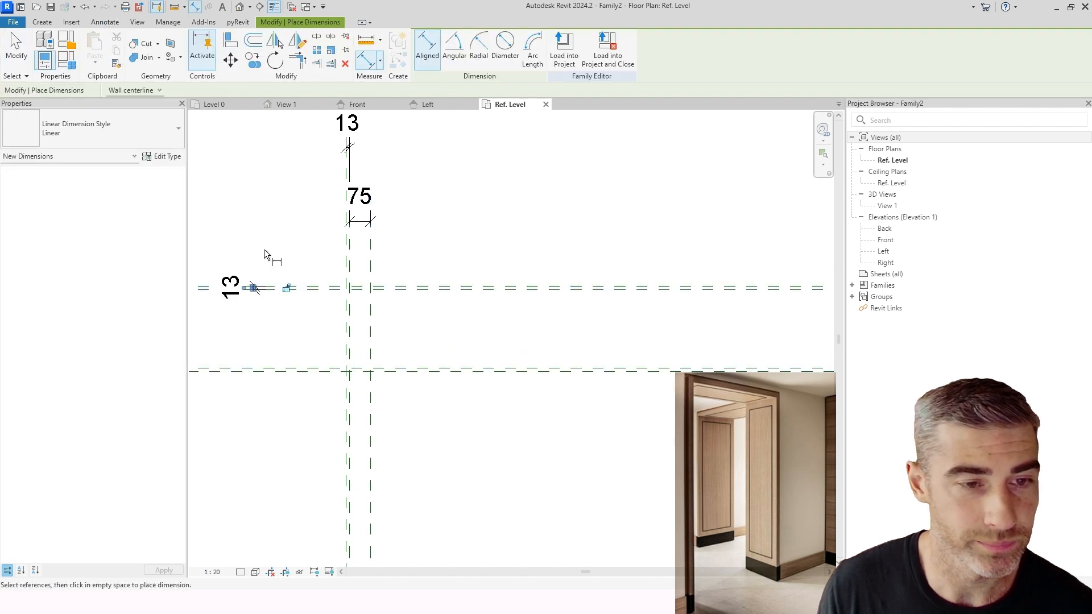
click(296, 369)
click(295, 371)
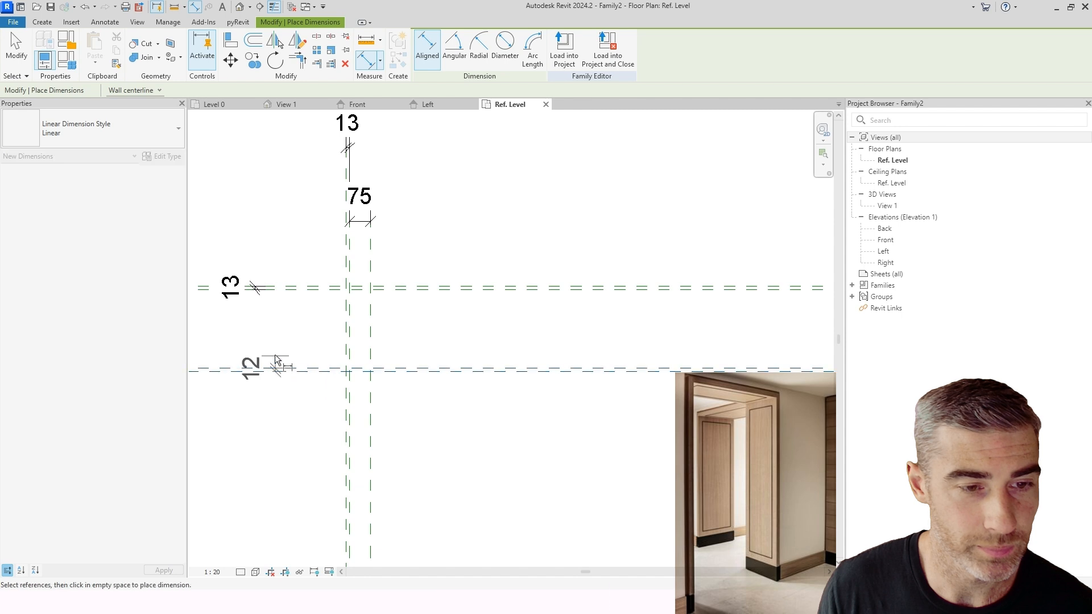
click(250, 329)
key(Escape)
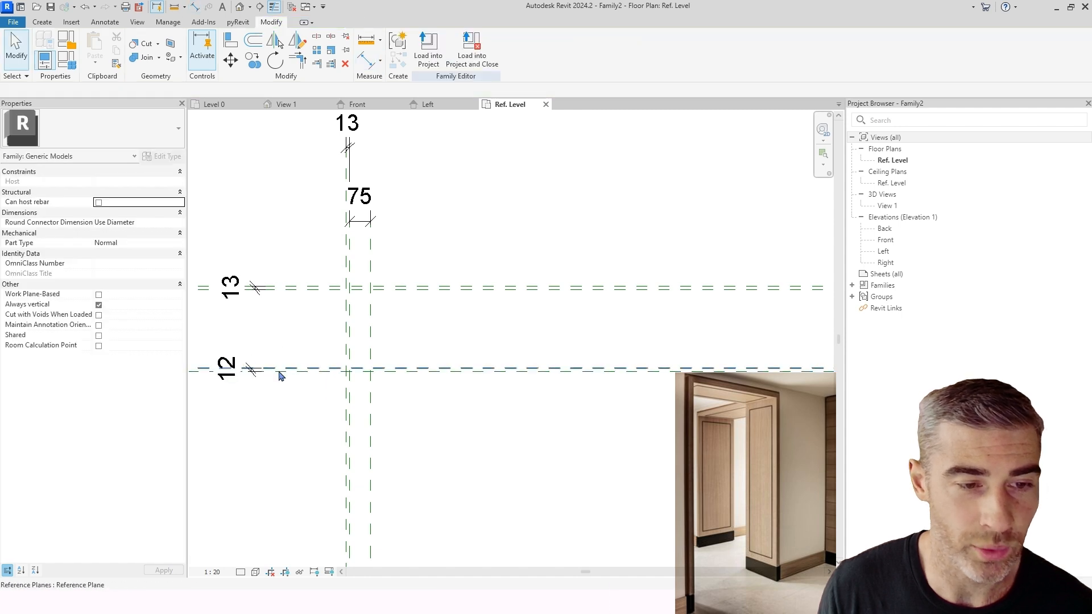
- Set the gap between the lower copied plane and the Center (Front/Back) plane to 13 mm
click(282, 370)
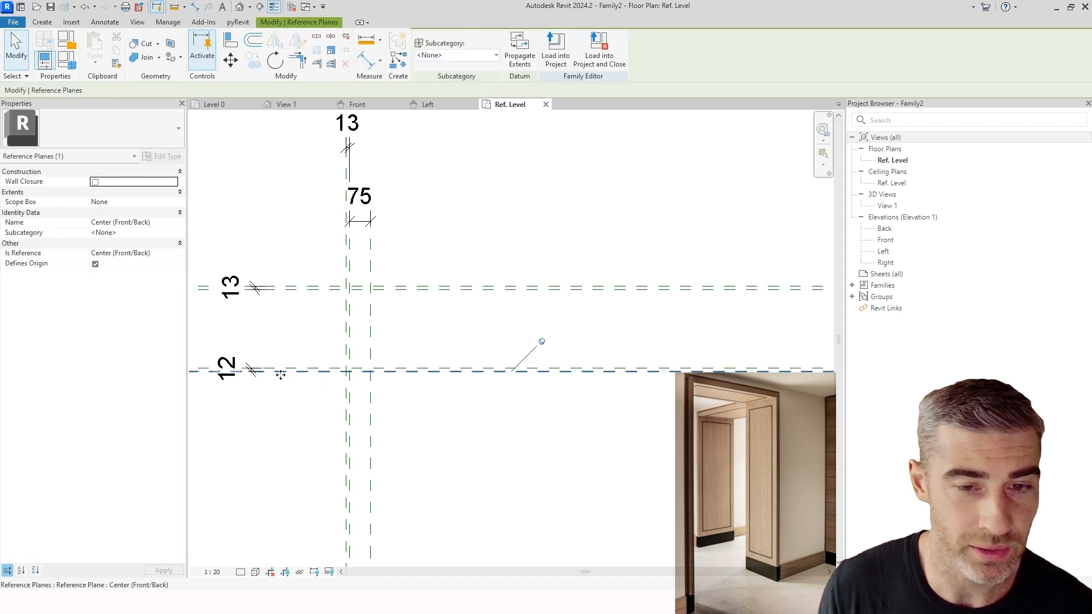
click(283, 368)
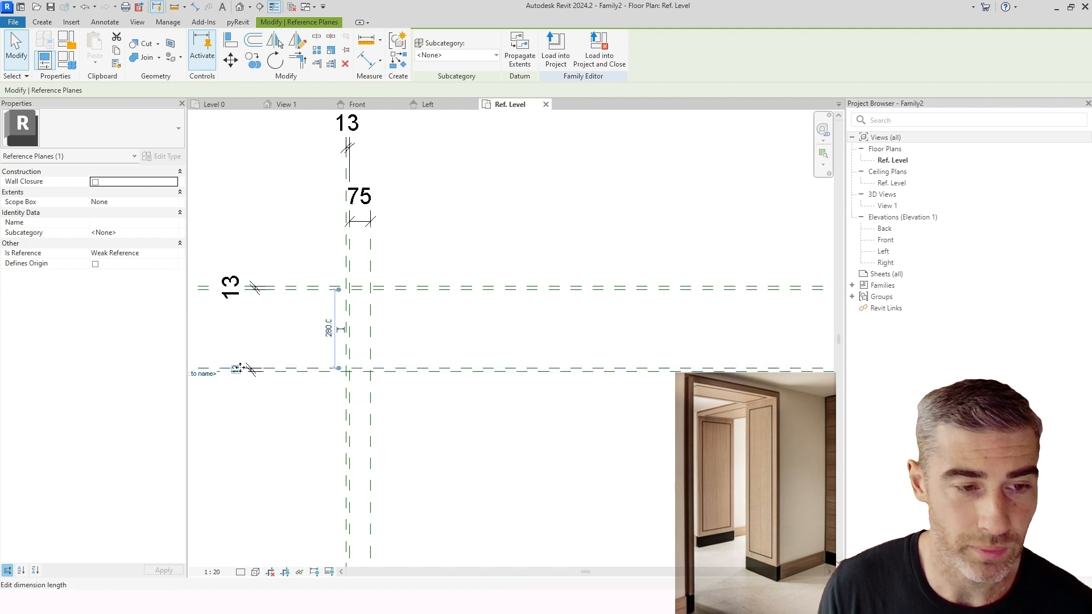
click(234, 371)
text(13)
key(Return)
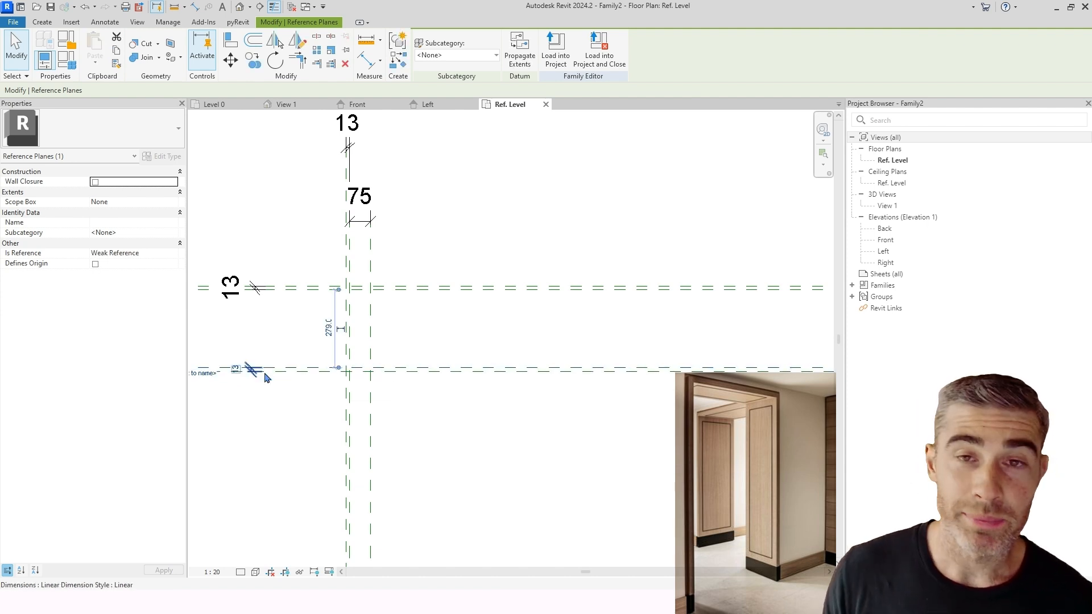
click(305, 331)
scroll(325, 343, down, 4)
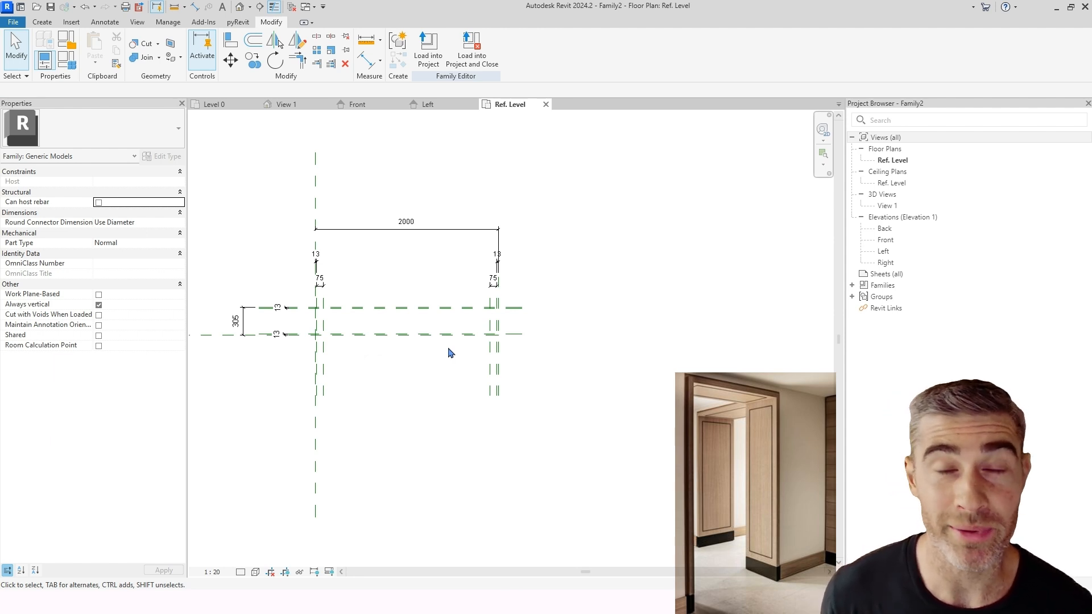
scroll(424, 319, up, 2)
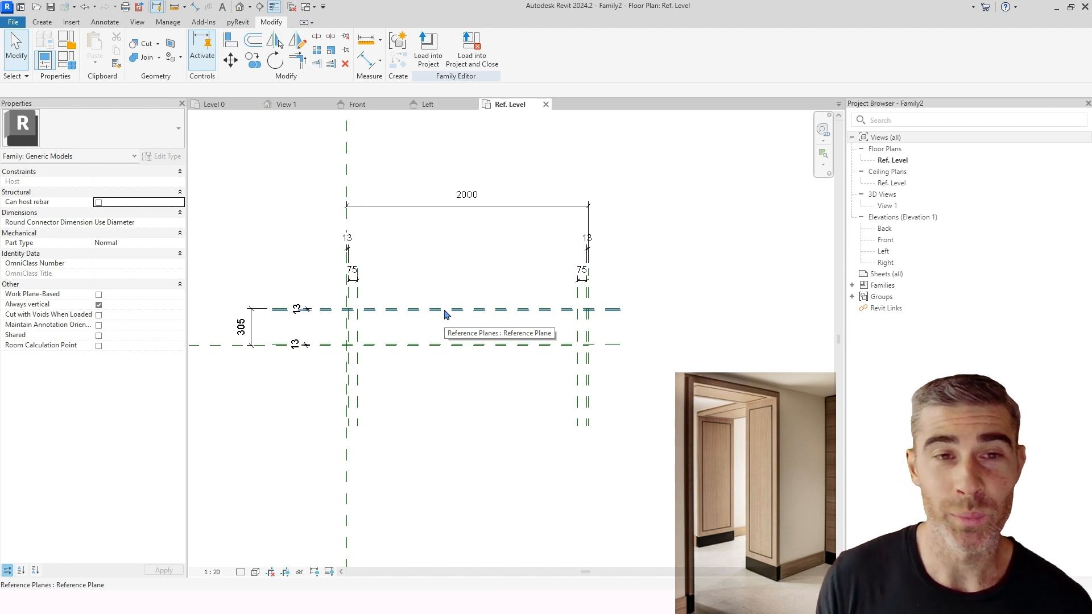
- In the Front elevation, draw a horizontal reference plane about 2214 mm above Ref. Level, crossing the upper part of all vertical planes
click(367, 107)
middle_drag(626, 293, 517, 298)
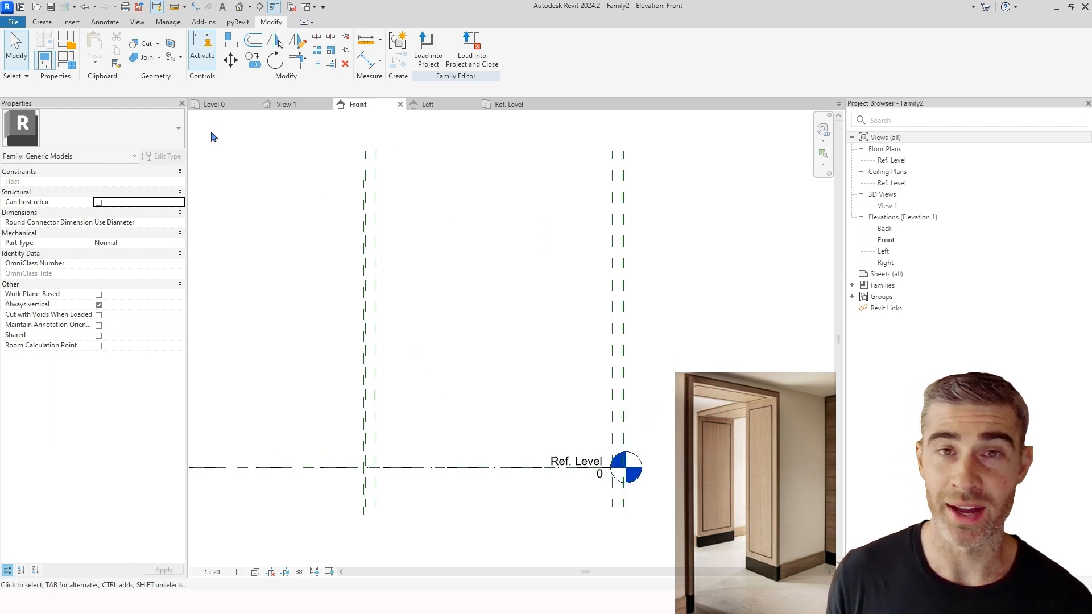
click(42, 23)
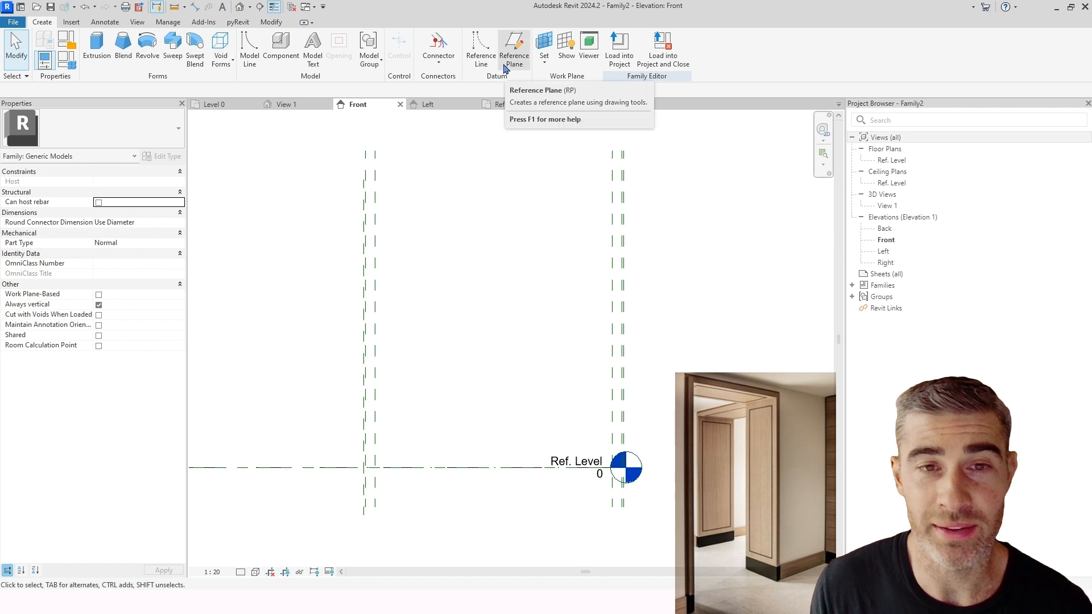
click(514, 45)
click(312, 181)
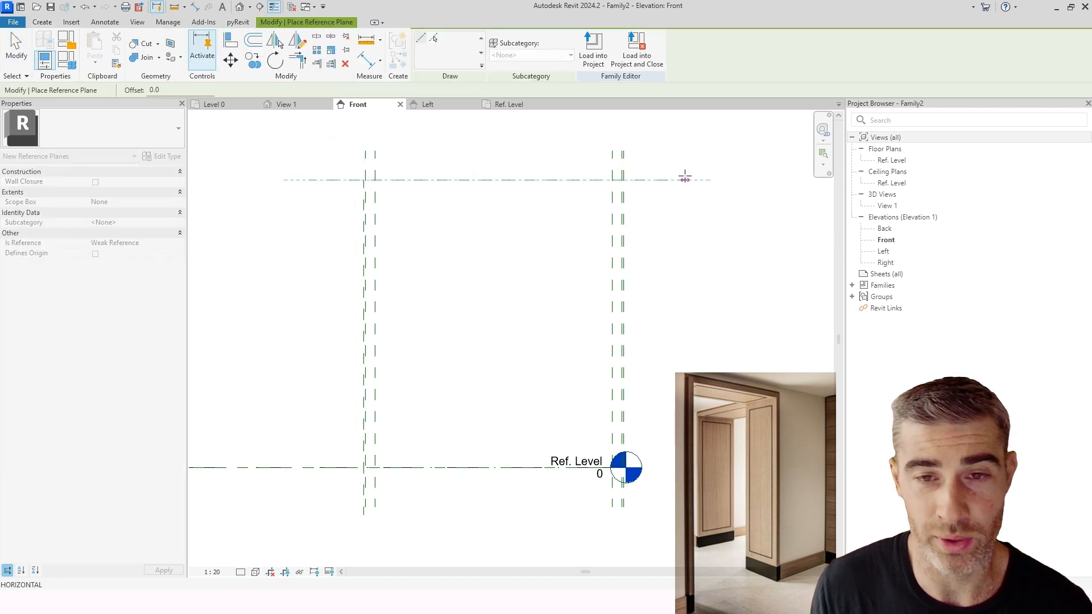
click(687, 179)
- Add an aligned dimension between the horizontal head reference plane and Ref. Level, placed outside the left vertical planes
click(105, 22)
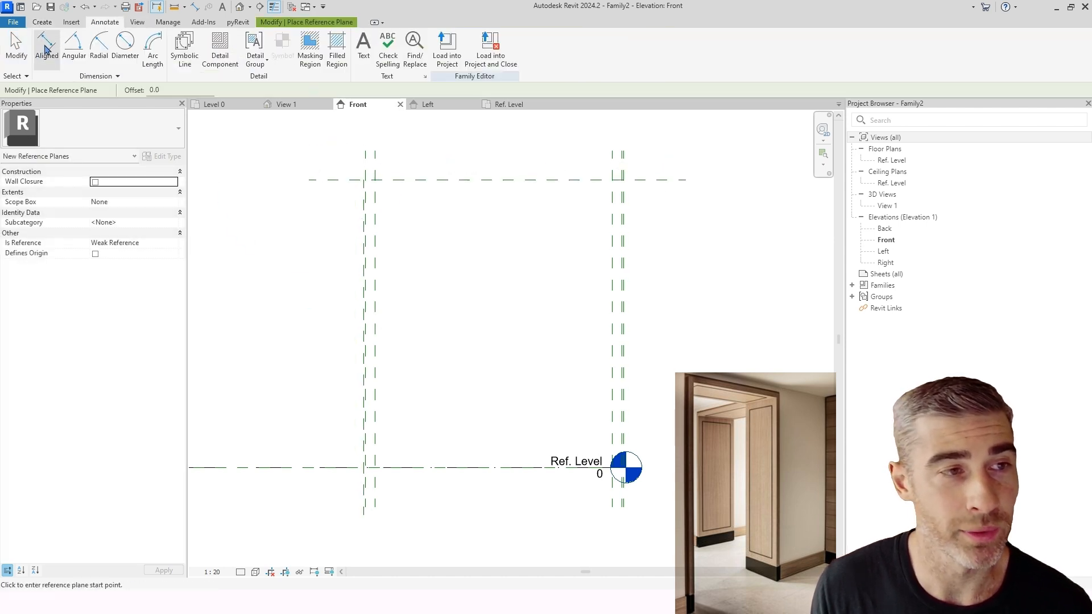
click(47, 50)
click(313, 179)
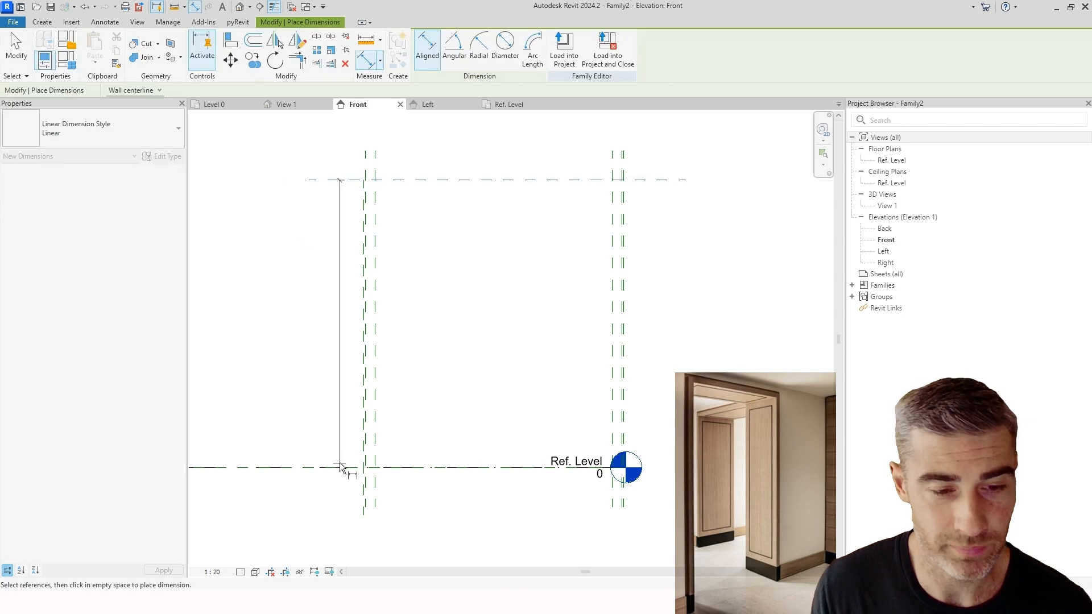
click(340, 466)
click(277, 401)
key(Escape)
key(Escape)
- Set the head reference plane's height above Ref. Level to 2350 mm
click(441, 181)
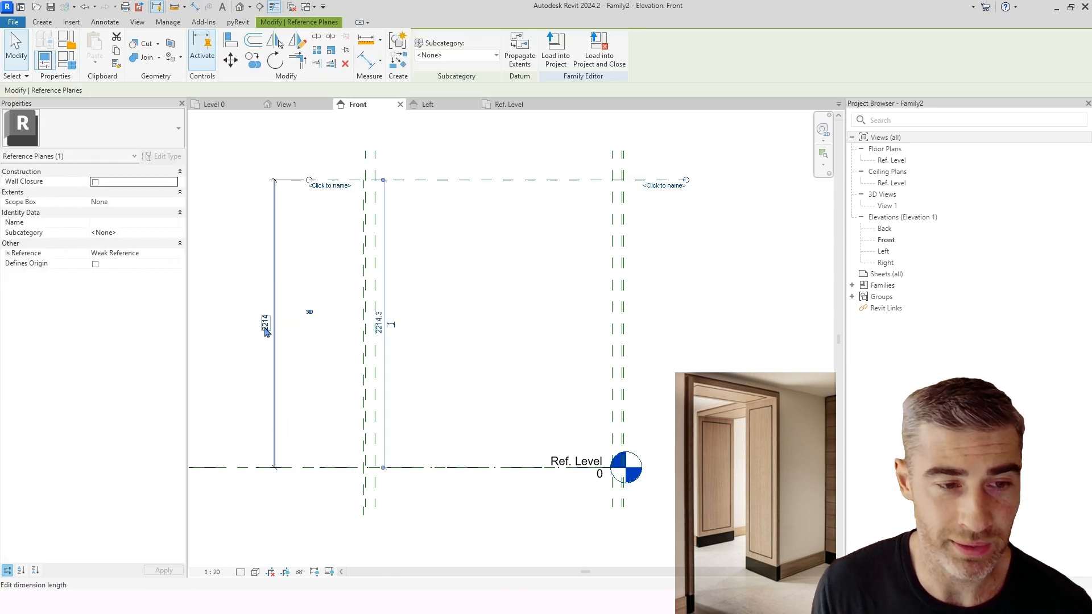
click(264, 324)
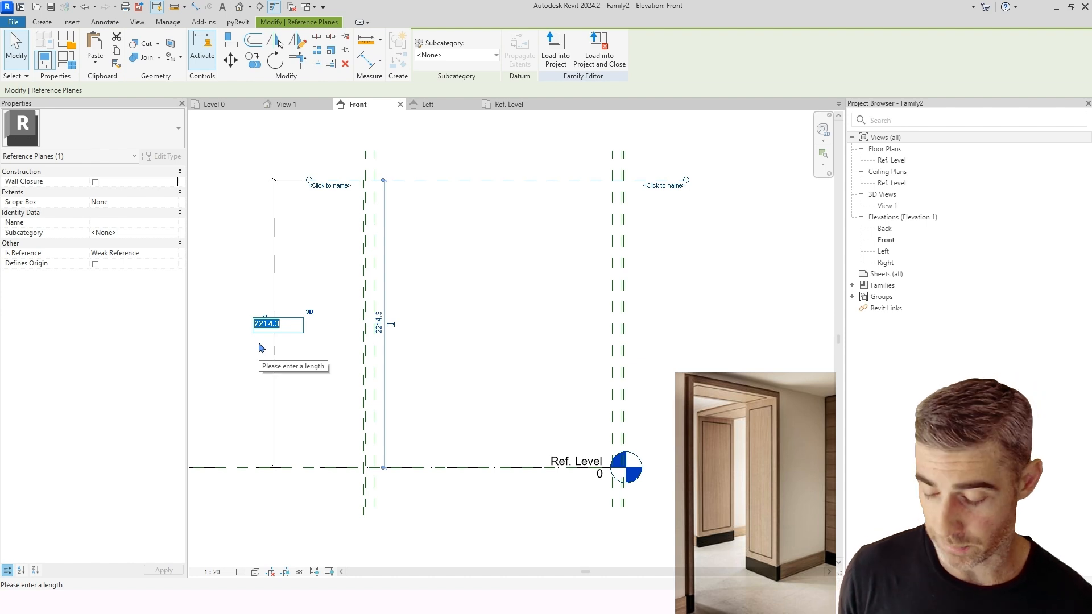
text(2350)
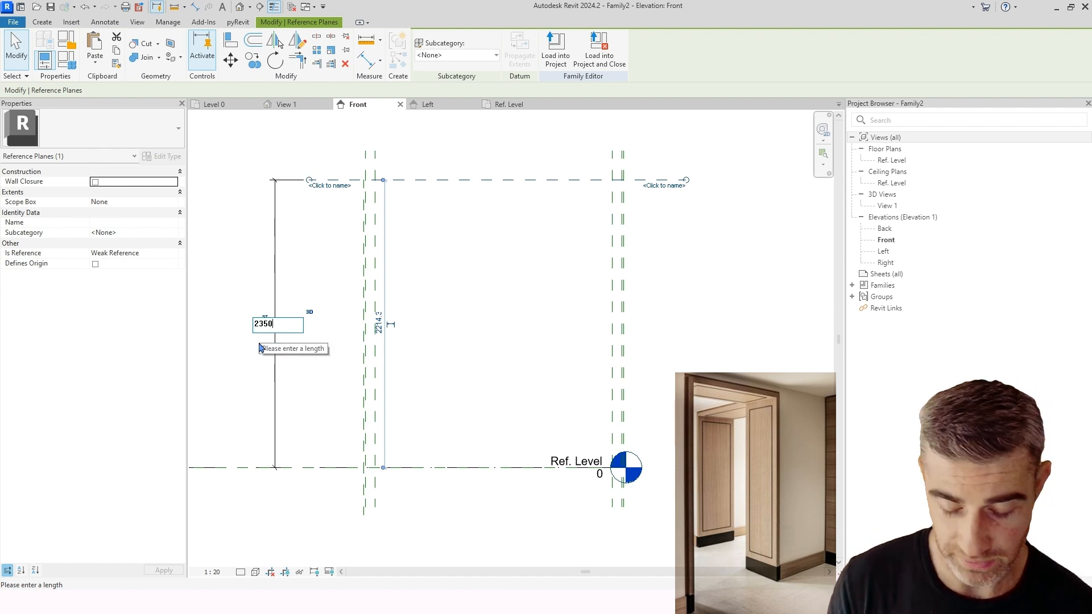
key(Return)
- Copy the head reference plane 13 mm downward
click(405, 180)
scroll(405, 180, up, 2)
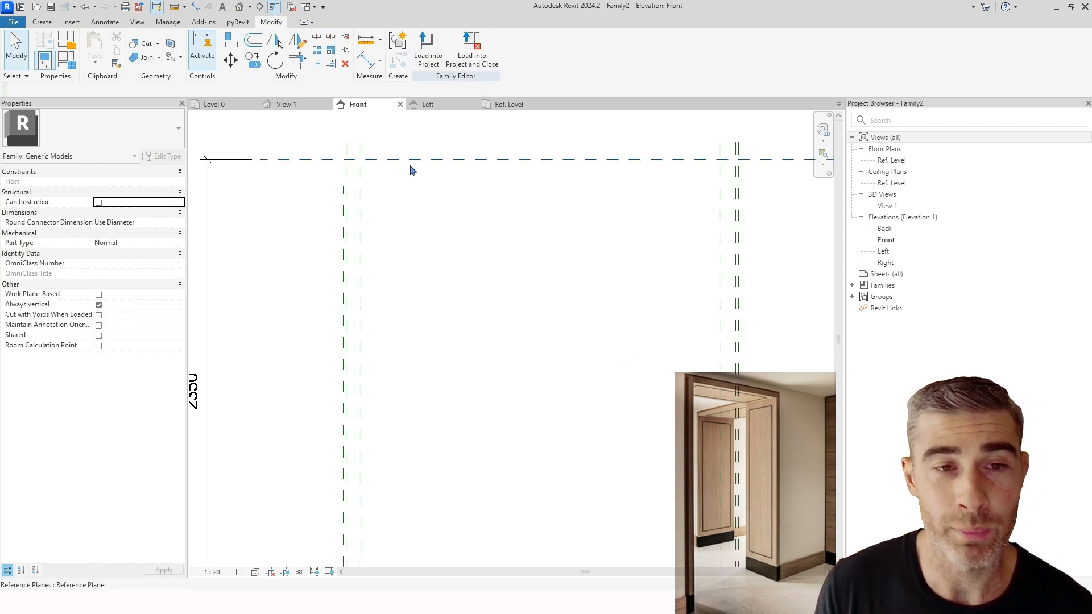
click(420, 160)
key(m)
key(v)
click(465, 181)
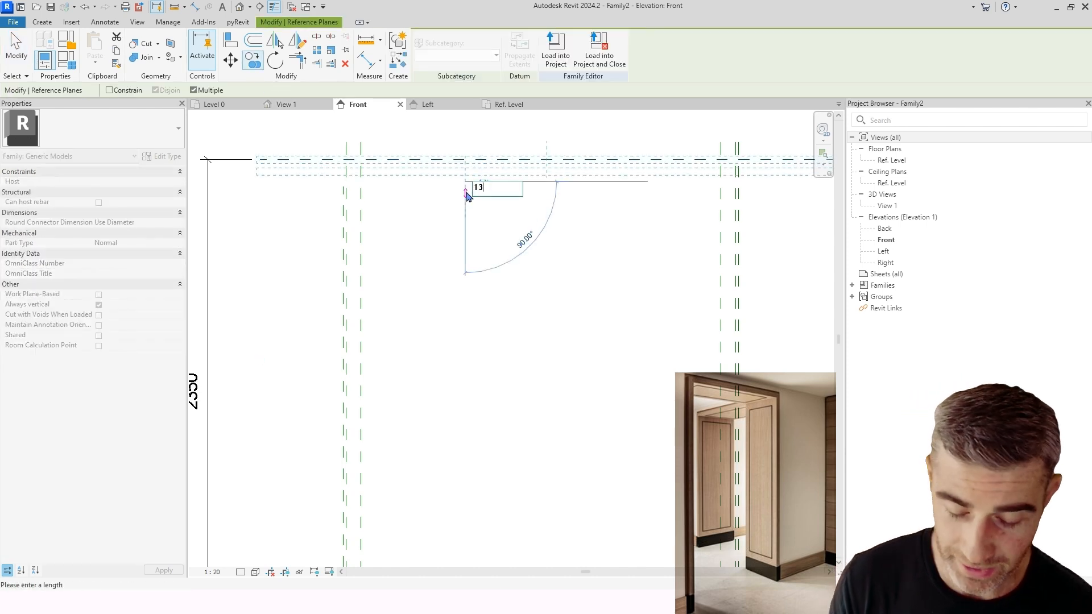
key(Escape)
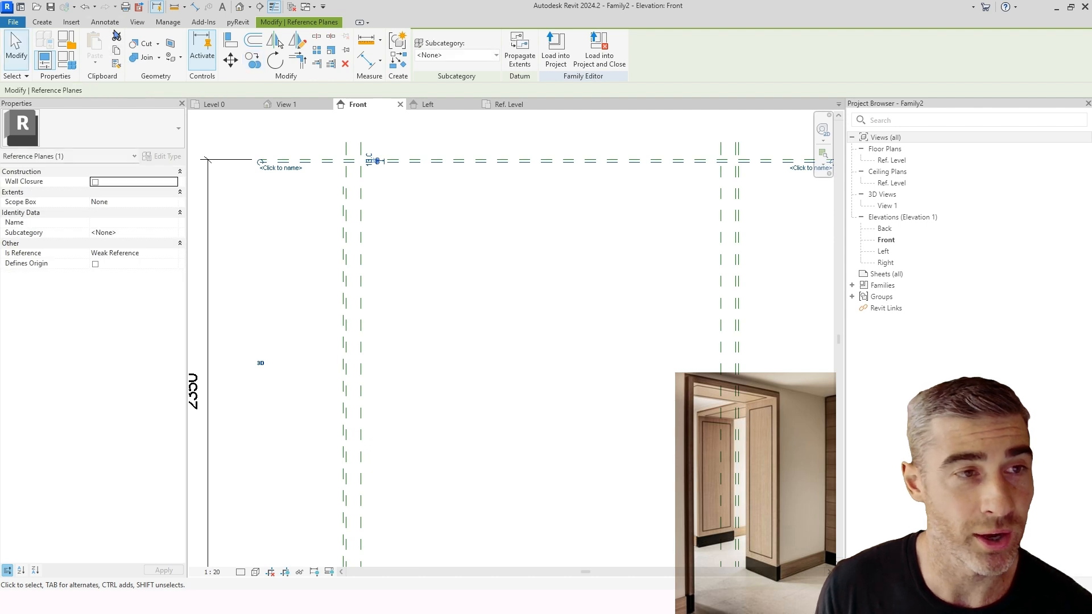
- Add an aligned dimension across the narrow gap between the head reference plane and its copy
click(105, 21)
click(47, 51)
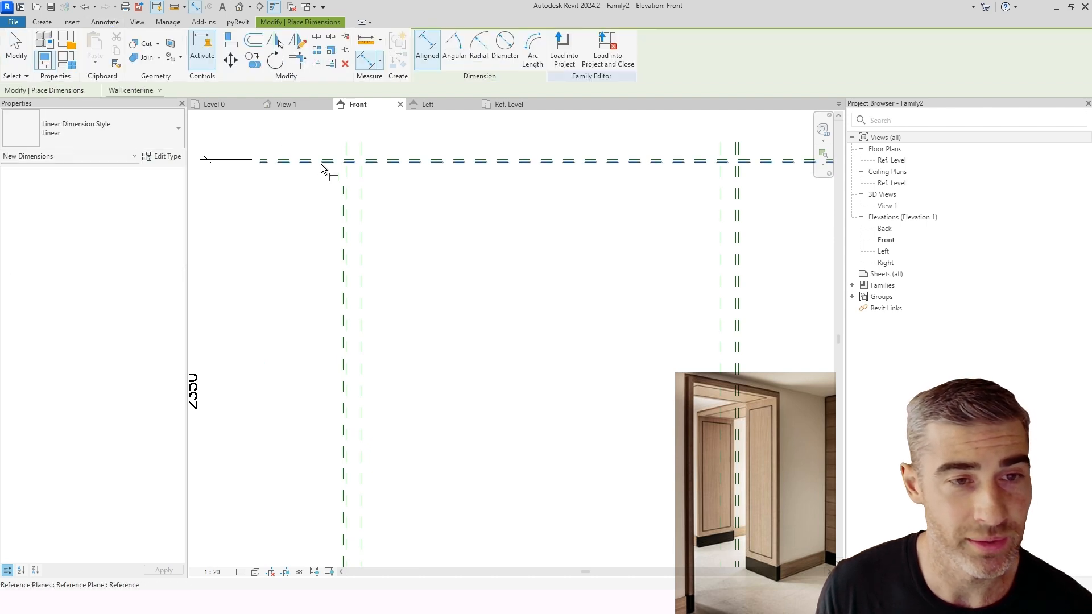
click(297, 147)
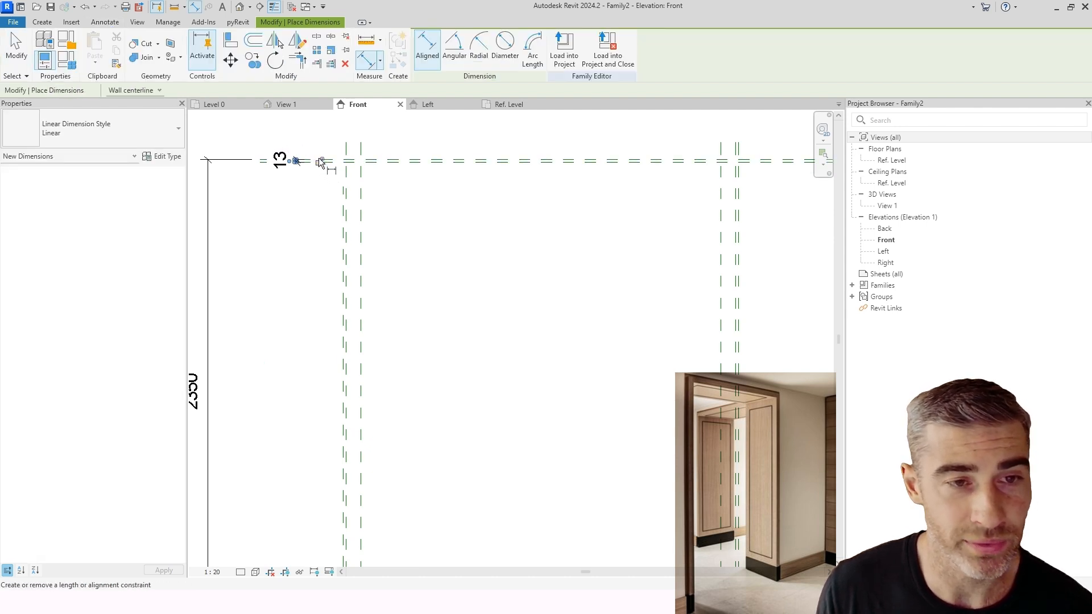
key(Escape)
- Copy the lower of the two head reference planes 75 mm downward
click(388, 162)
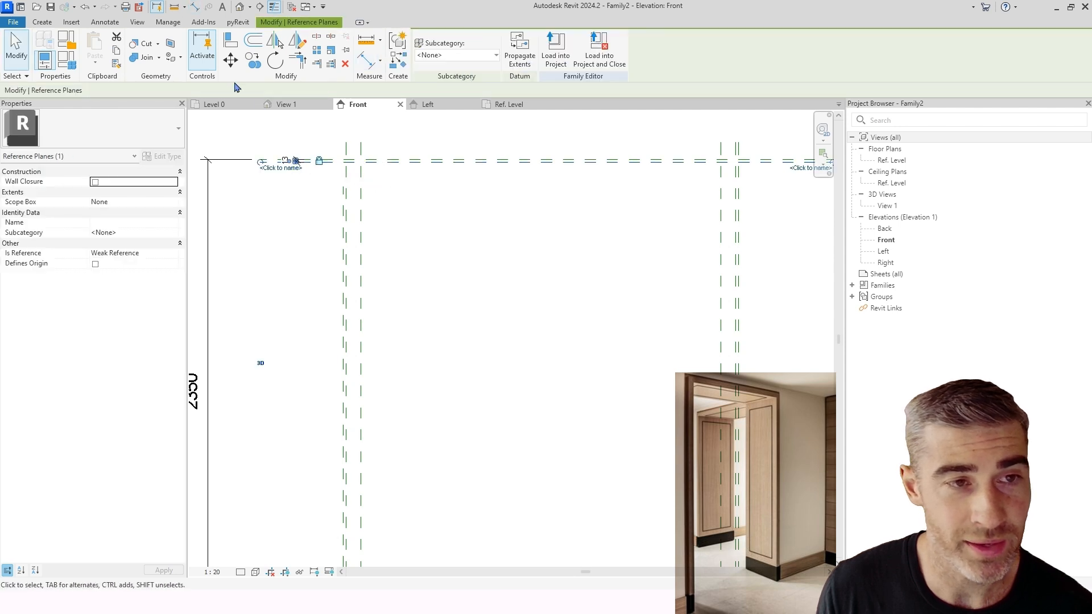
click(253, 60)
click(421, 132)
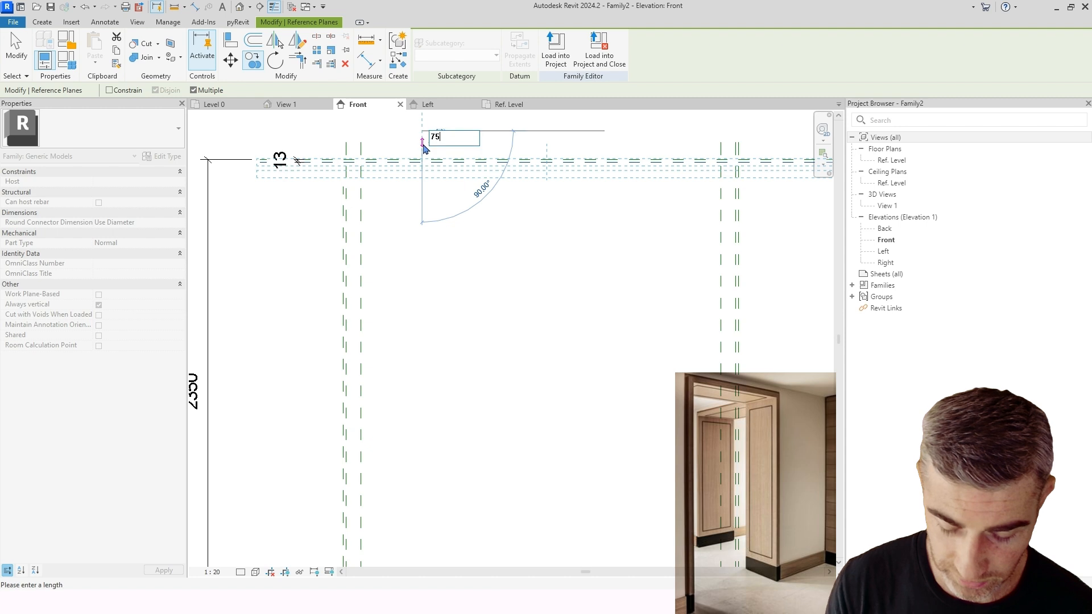
click(424, 145)
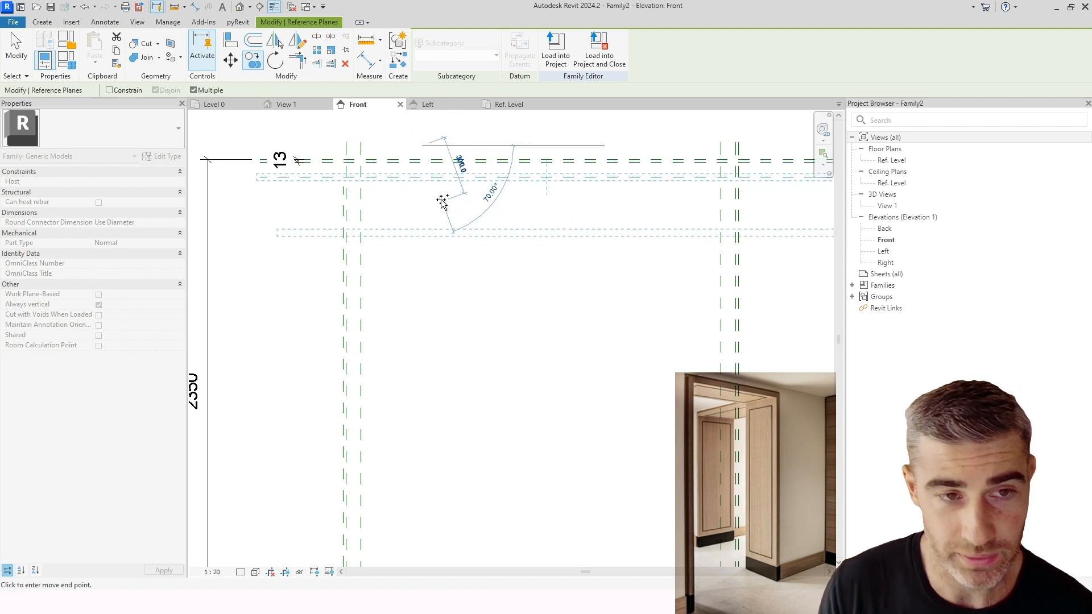
key(Escape)
key(Escape)
- Add an aligned dimension between the lower plane of the head pair and the 75 mm copy below it
click(105, 22)
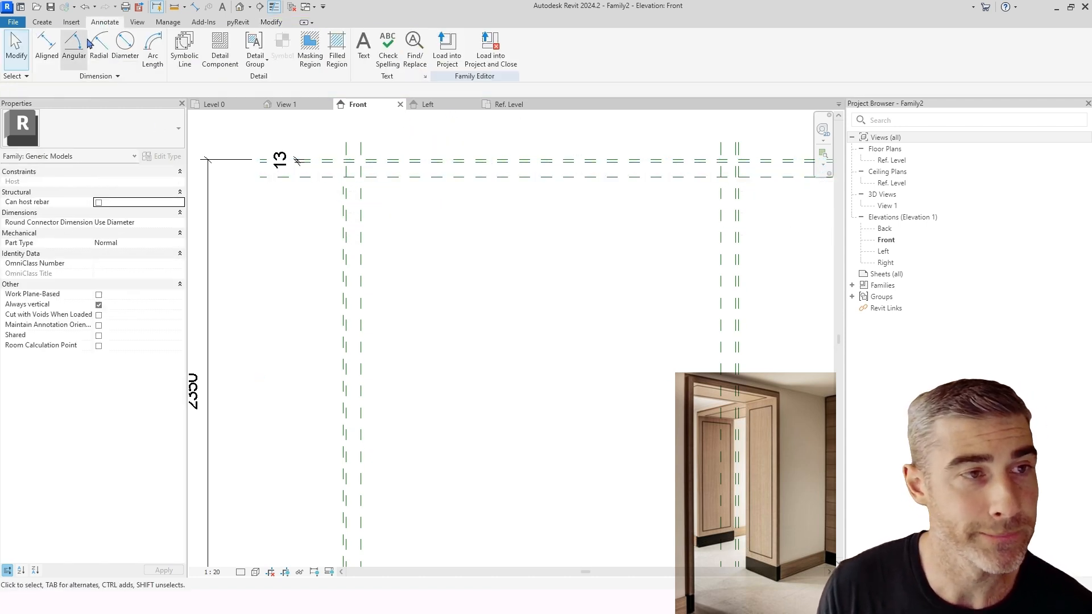
click(48, 44)
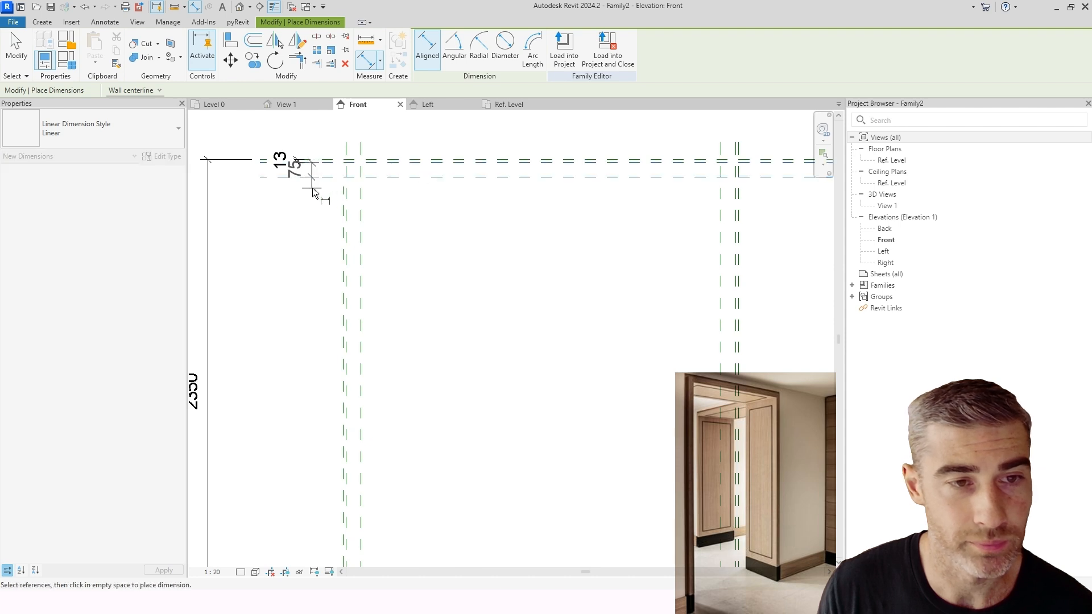
scroll(356, 197, down, 1)
scroll(359, 194, down, 2)
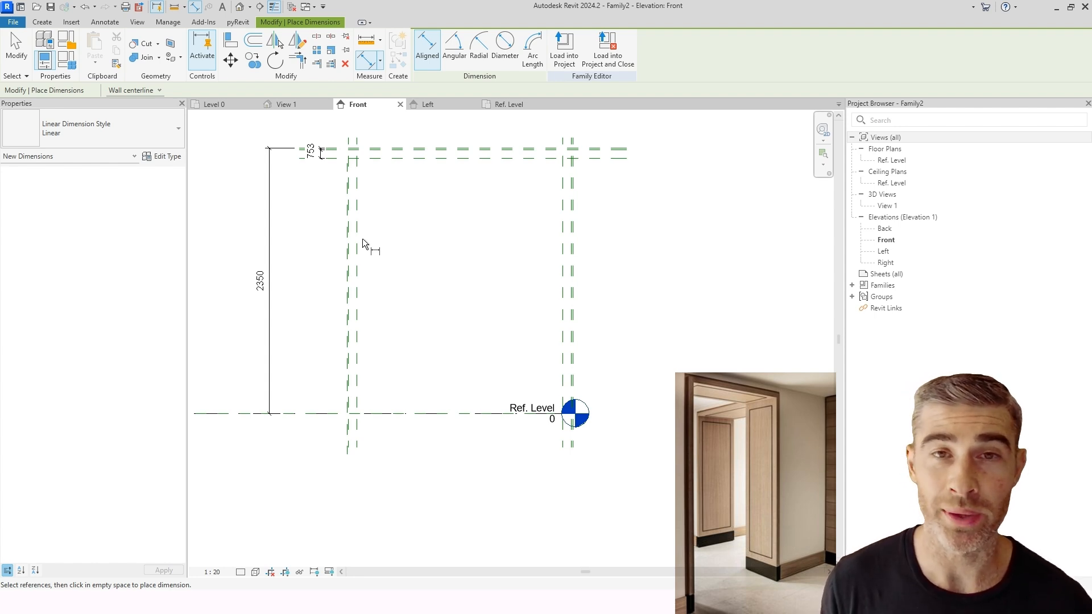
key(Escape)
key(Escape)
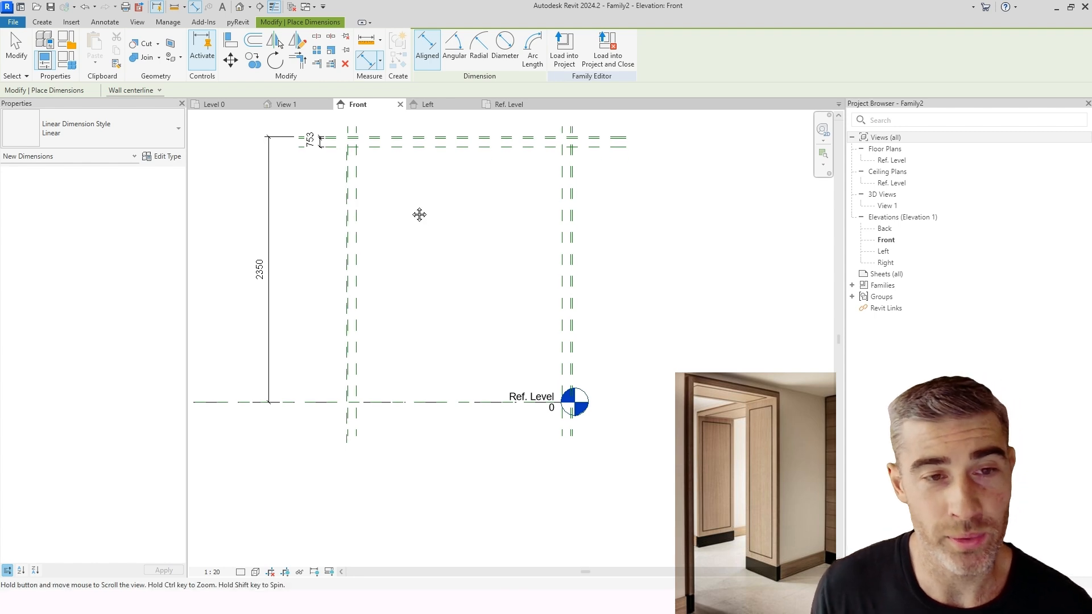
click(289, 105)
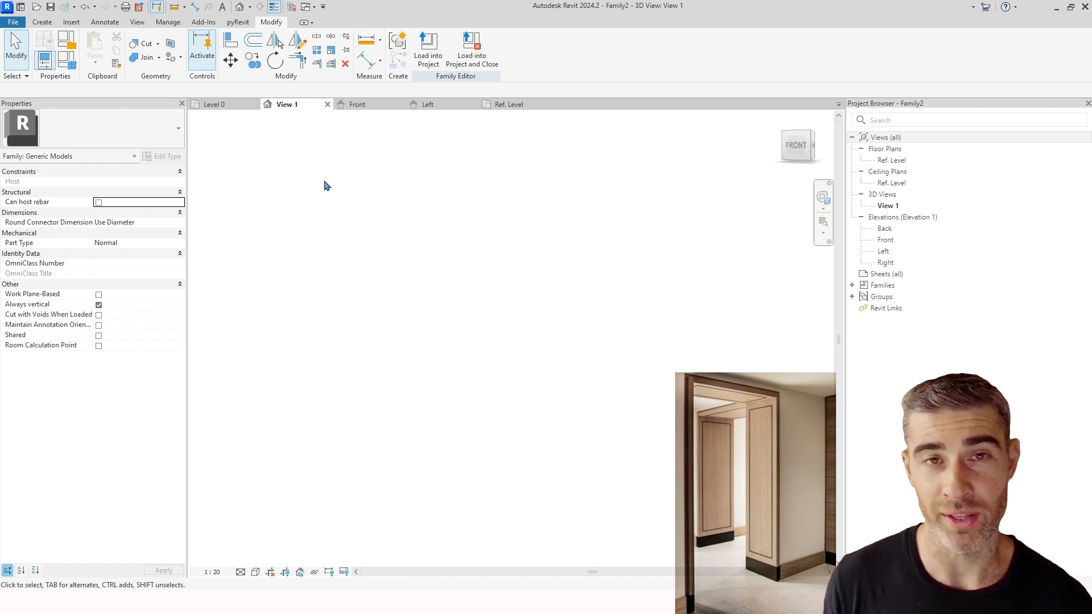
click(371, 105)
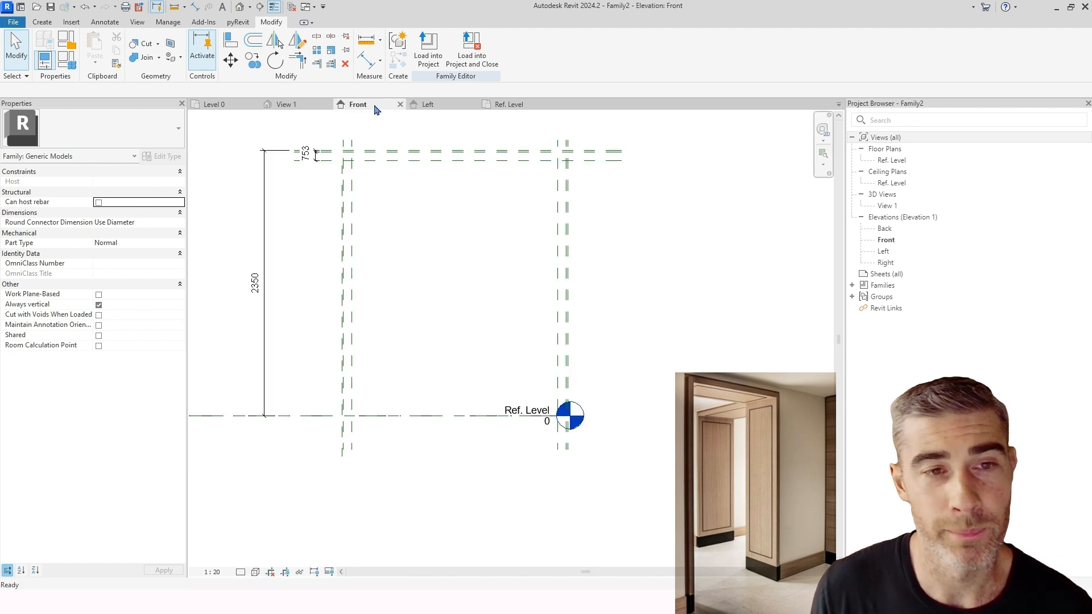
- Start a solid extrusion and sketch its outer left edge along the leftmost vertical plane, from Ref. Level to the uppermost head plane
click(44, 22)
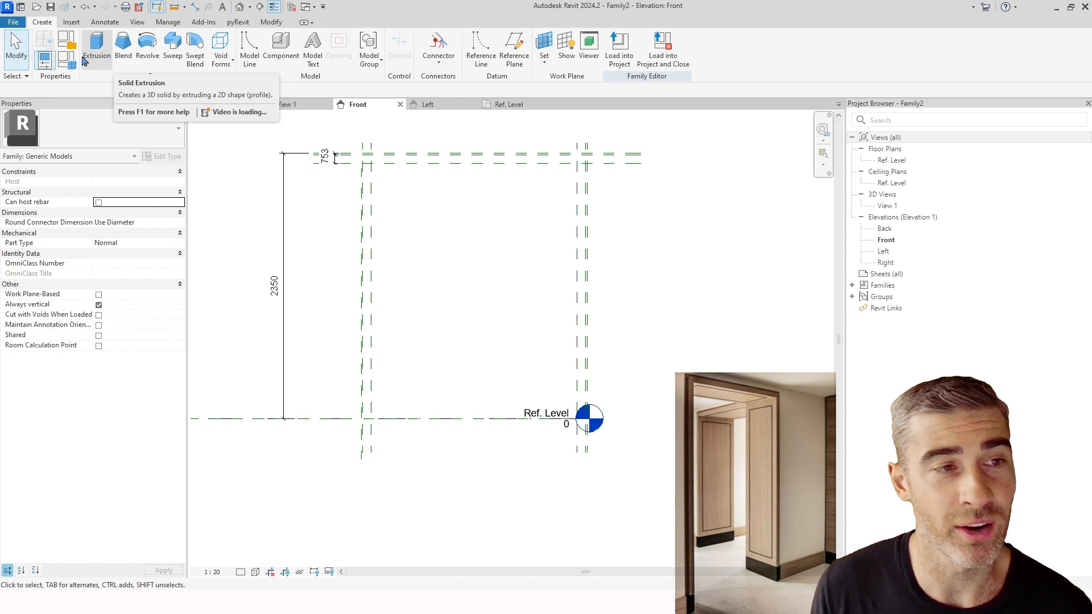
click(97, 46)
scroll(381, 159, up, 5)
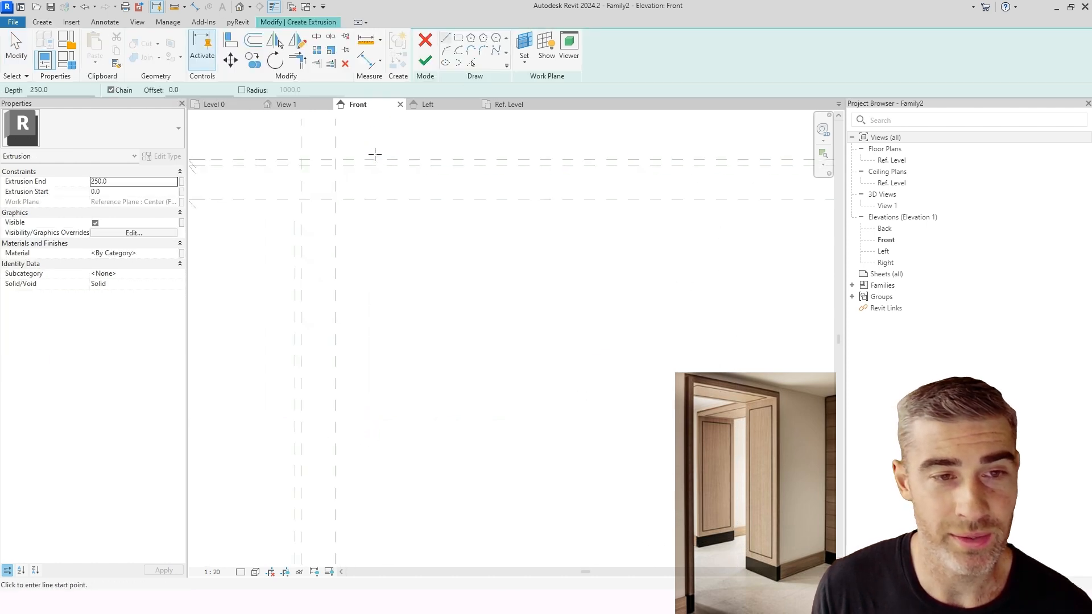
scroll(300, 165, down, 5)
middle_drag(295, 233, 324, 277)
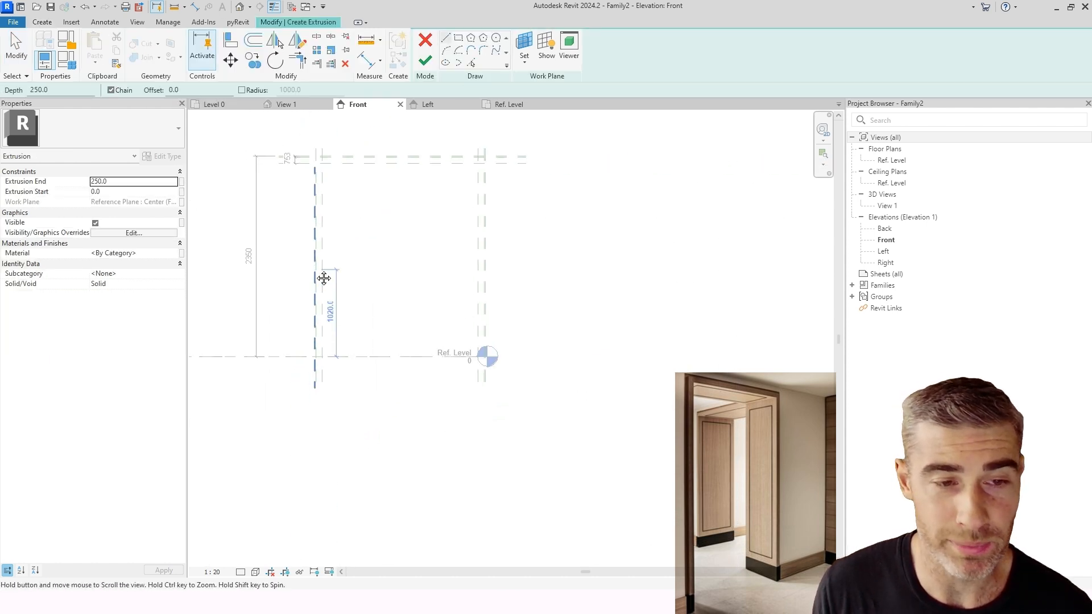
scroll(309, 353, up, 4)
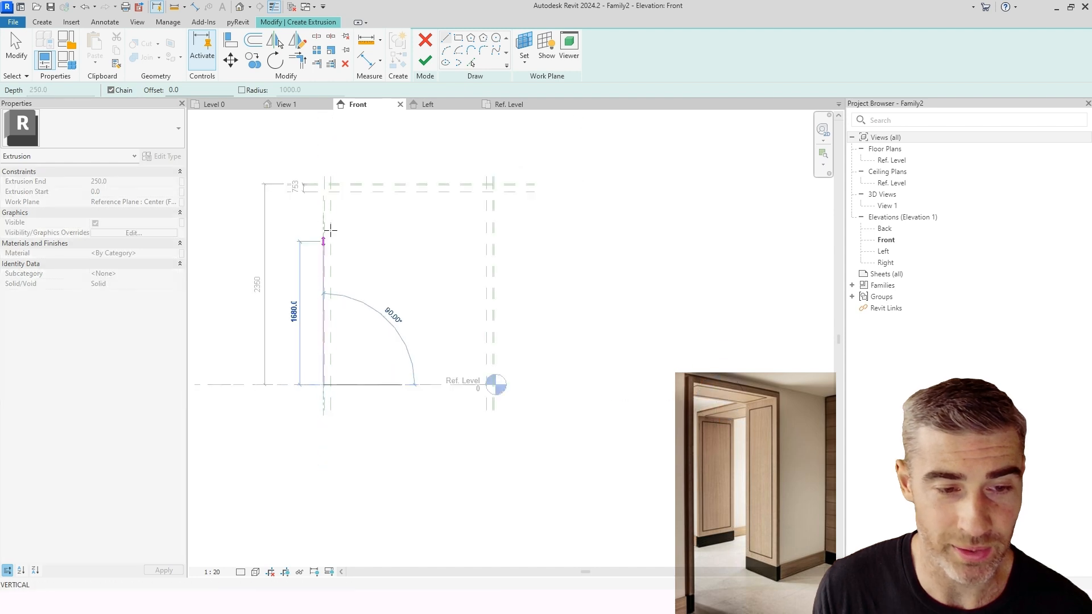
middle_drag(326, 184, 302, 337)
scroll(302, 337, up, 5)
click(298, 336)
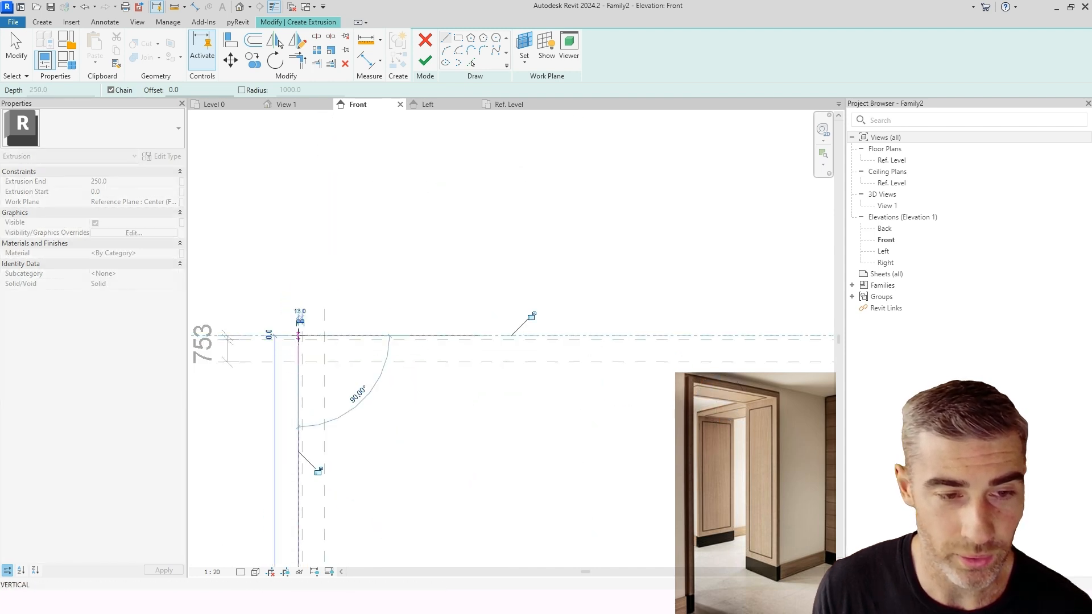
- Sketch the outer top edge along the uppermost head plane to the rightmost vertical plane
scroll(346, 348, down, 3)
middle_drag(543, 360, 412, 353)
scroll(550, 341, up, 4)
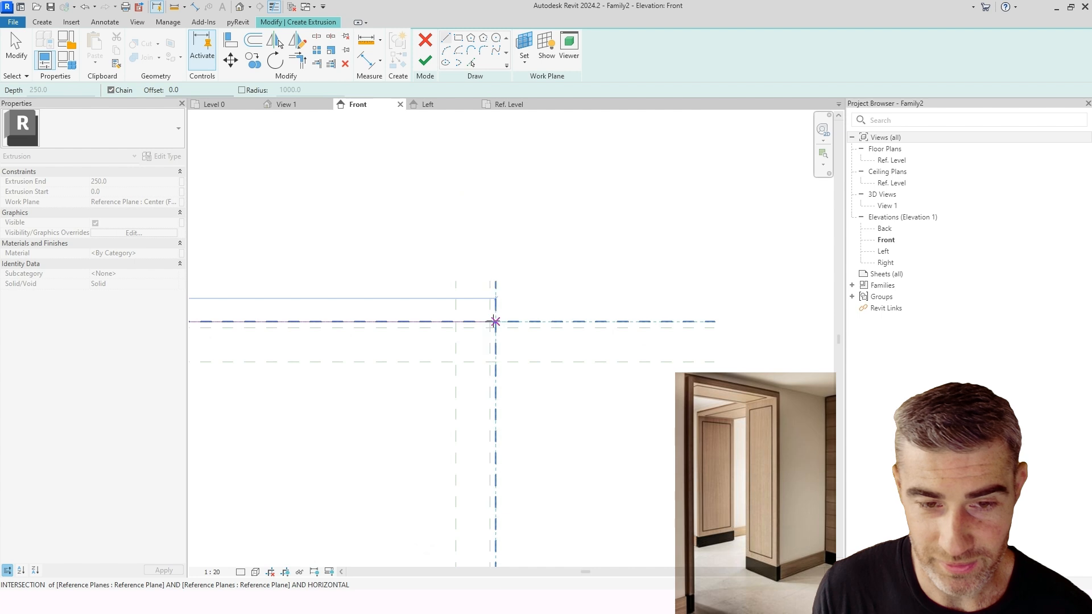
click(494, 321)
- Sketch the outer right edge down to Ref. Level and the short bottom edge across to the adjacent inner vertical plane
scroll(506, 328, down, 5)
middle_drag(540, 407, 544, 256)
scroll(515, 441, up, 3)
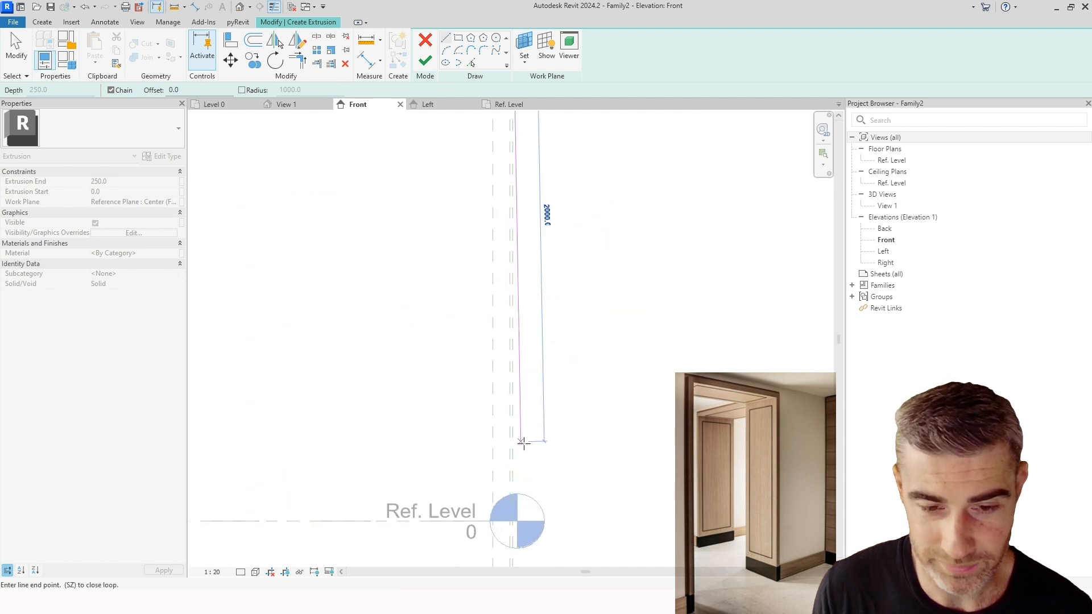
scroll(523, 442, up, 1)
middle_drag(523, 443, 514, 344)
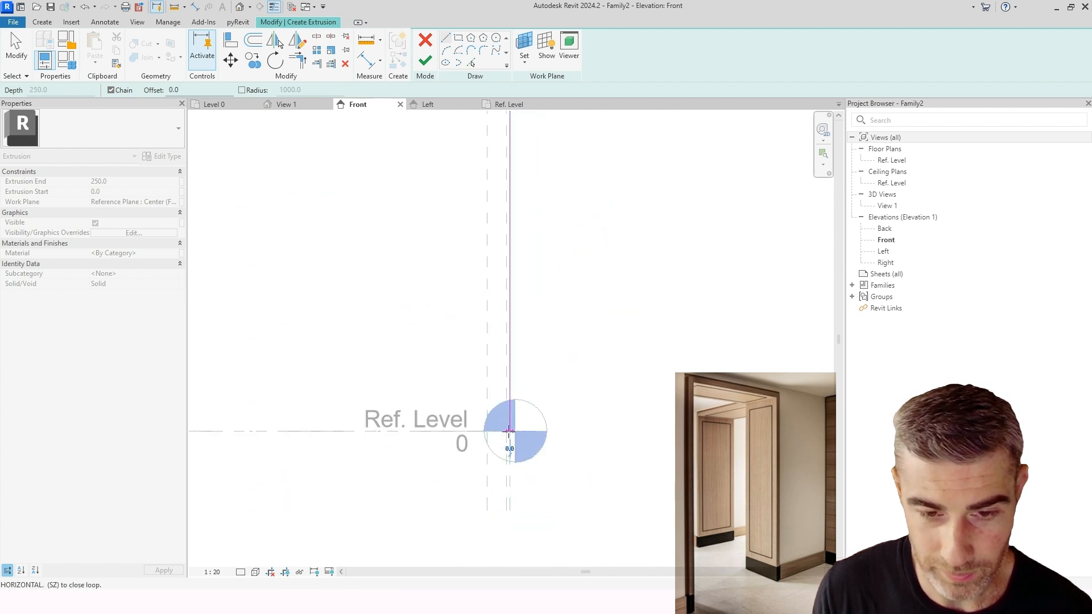
click(506, 432)
- Sketch the inner right edge up to the second head plane and the inner top edge across to the second left vertical plane
scroll(520, 354, down, 3)
middle_drag(537, 256, 540, 419)
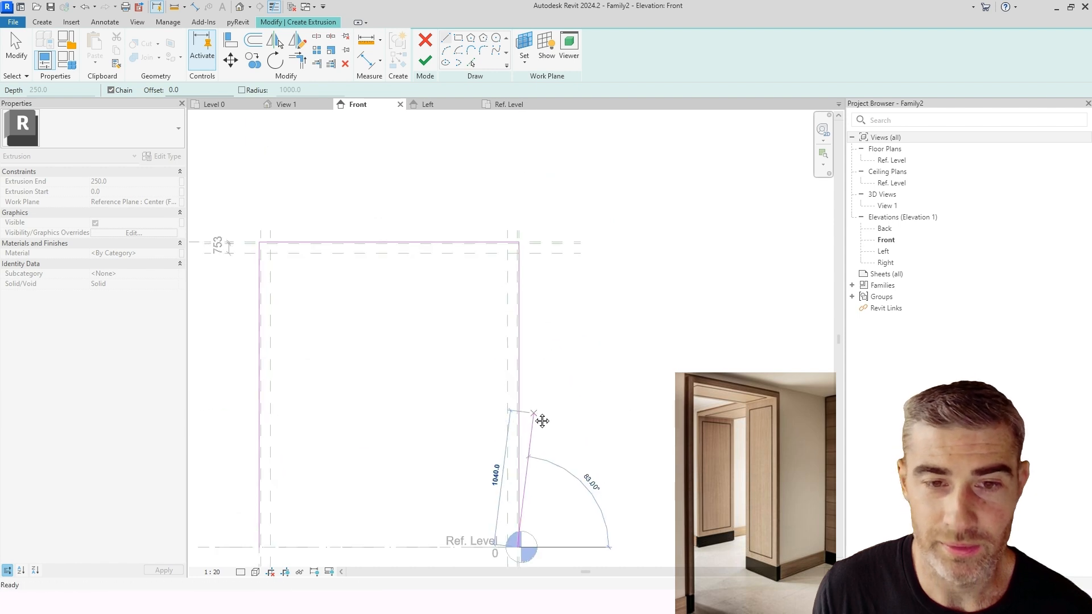
scroll(511, 267, up, 3)
click(512, 214)
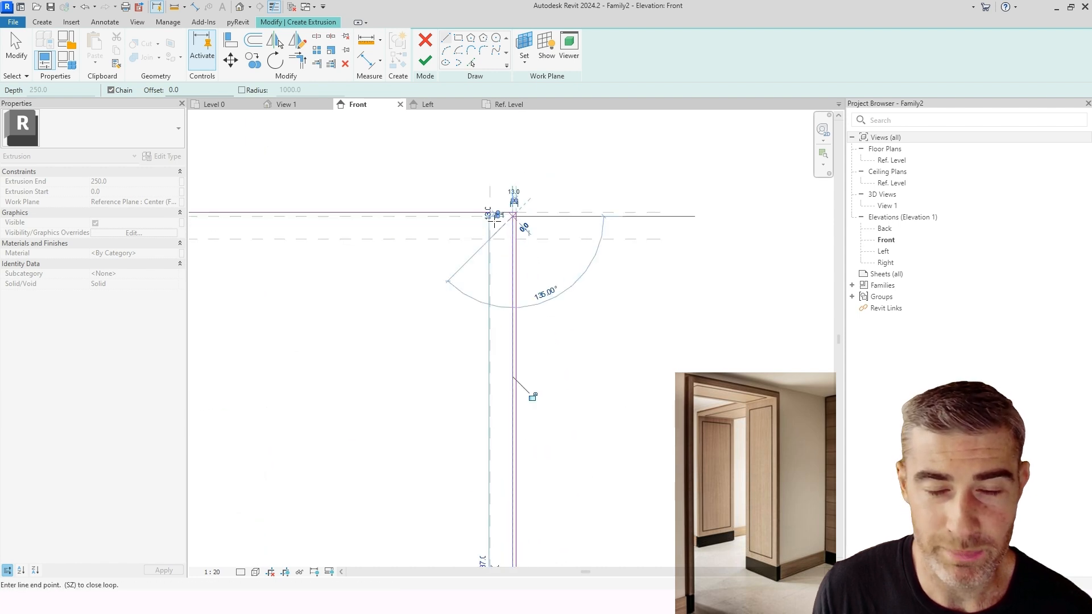
middle_drag(363, 242, 566, 227)
middle_drag(244, 250, 508, 225)
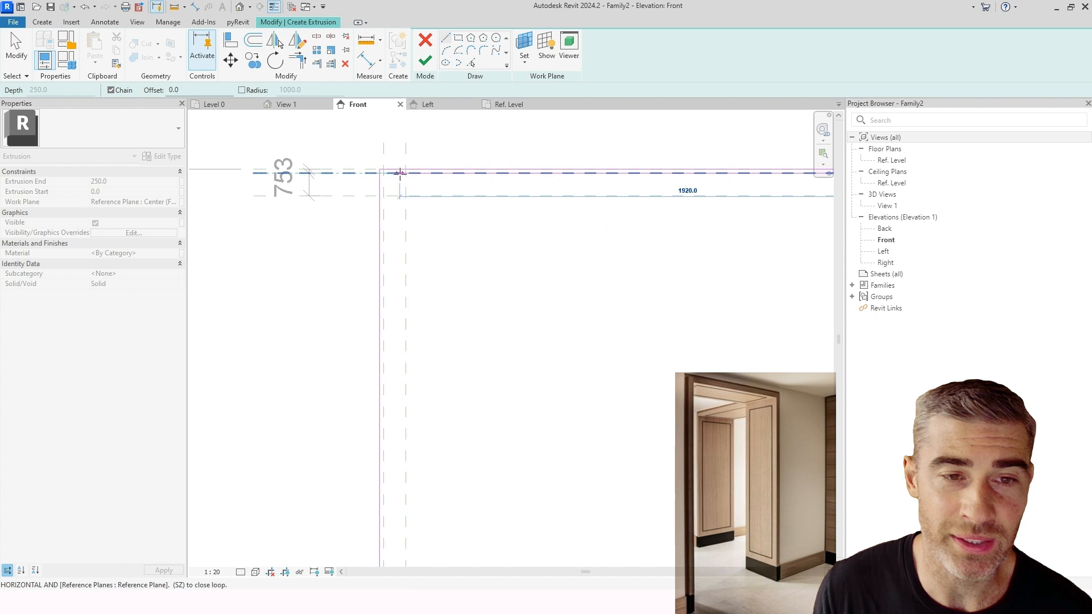
click(383, 173)
- Sketch the inner left edge down the second left vertical plane to Ref. Level
scroll(384, 200, down, 3)
middle_drag(431, 317, 402, 361)
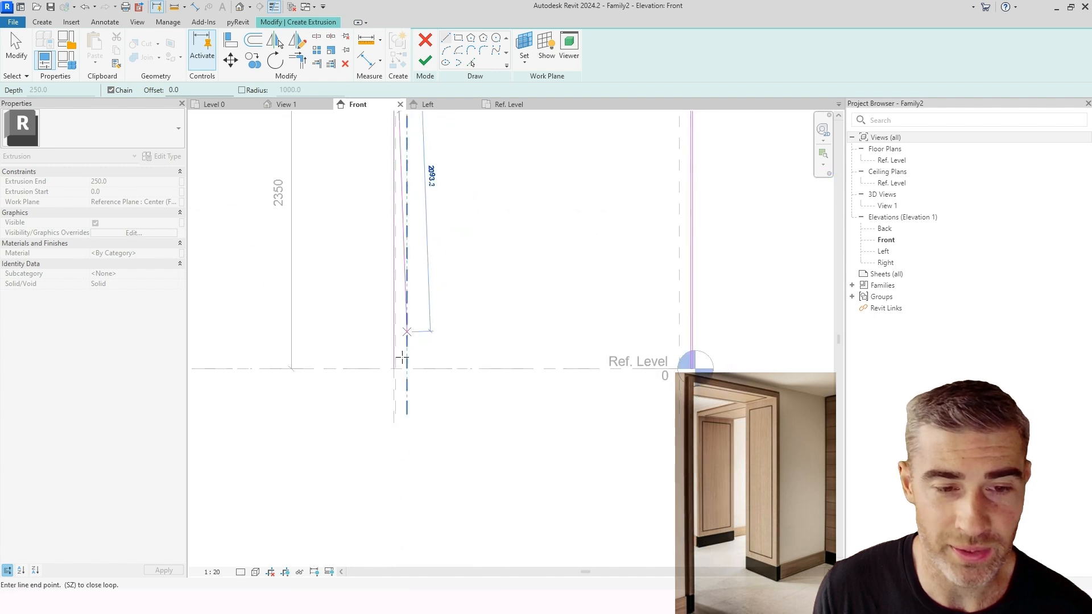
scroll(393, 366, up, 4)
click(386, 371)
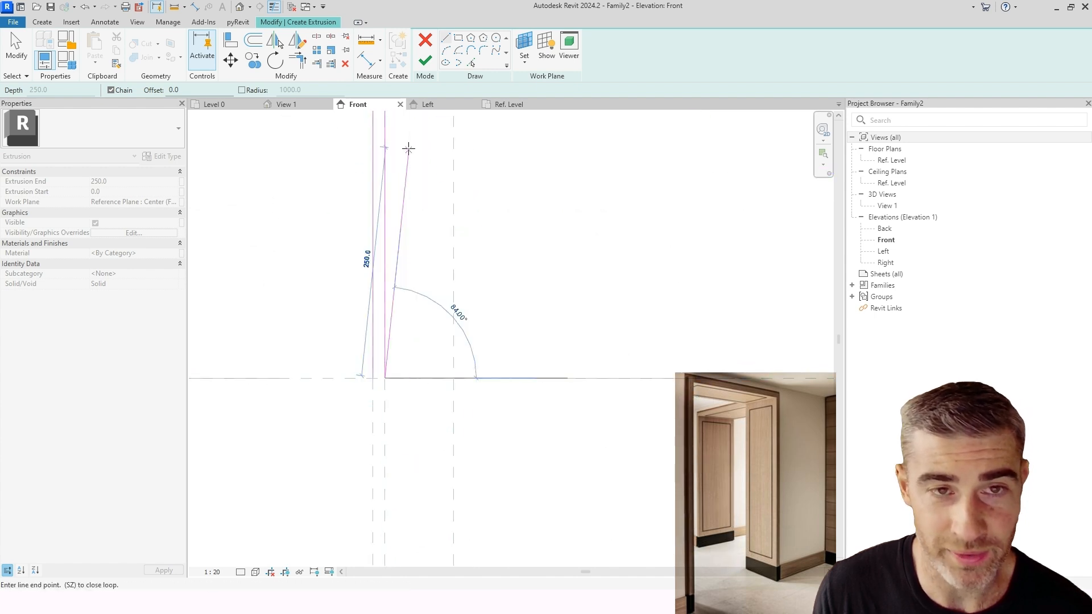
- Close the lining profile with a short bottom edge along Ref. Level on the left leg and finish the 250 mm extrusion
key(Escape)
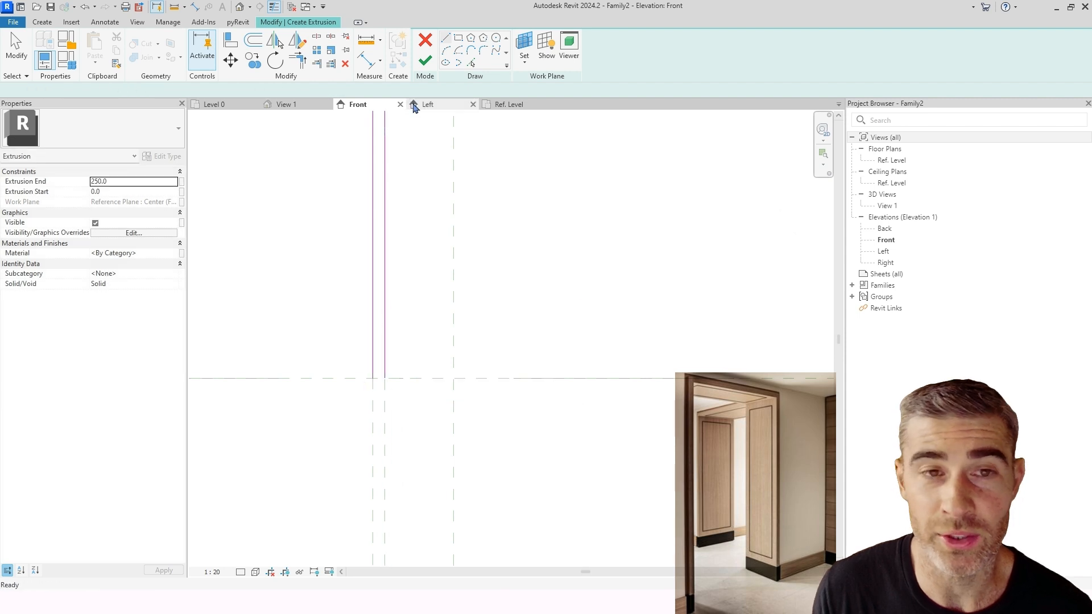
click(427, 61)
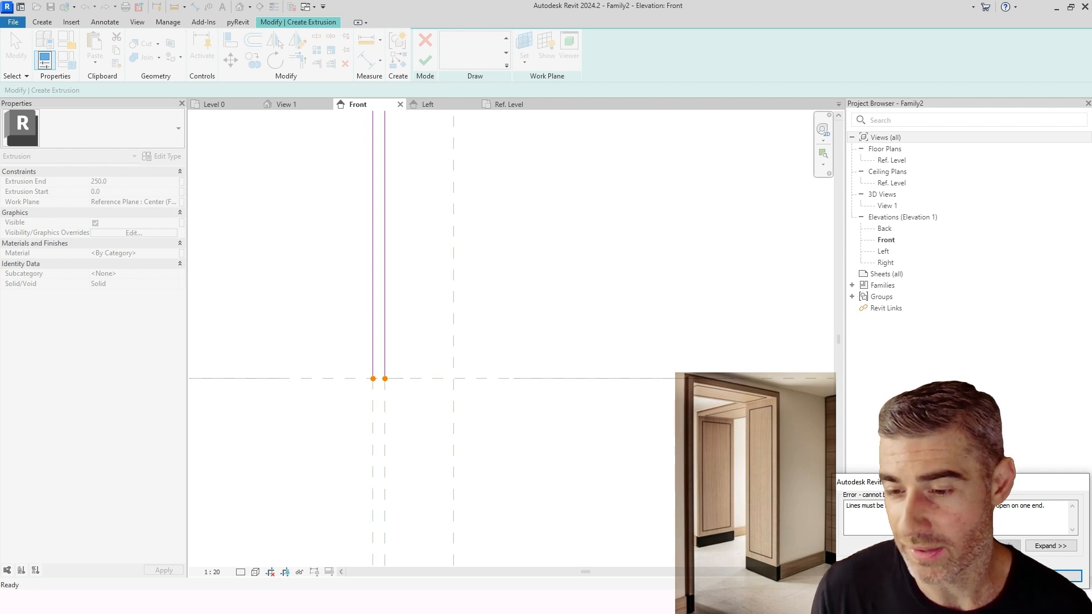
click(1052, 576)
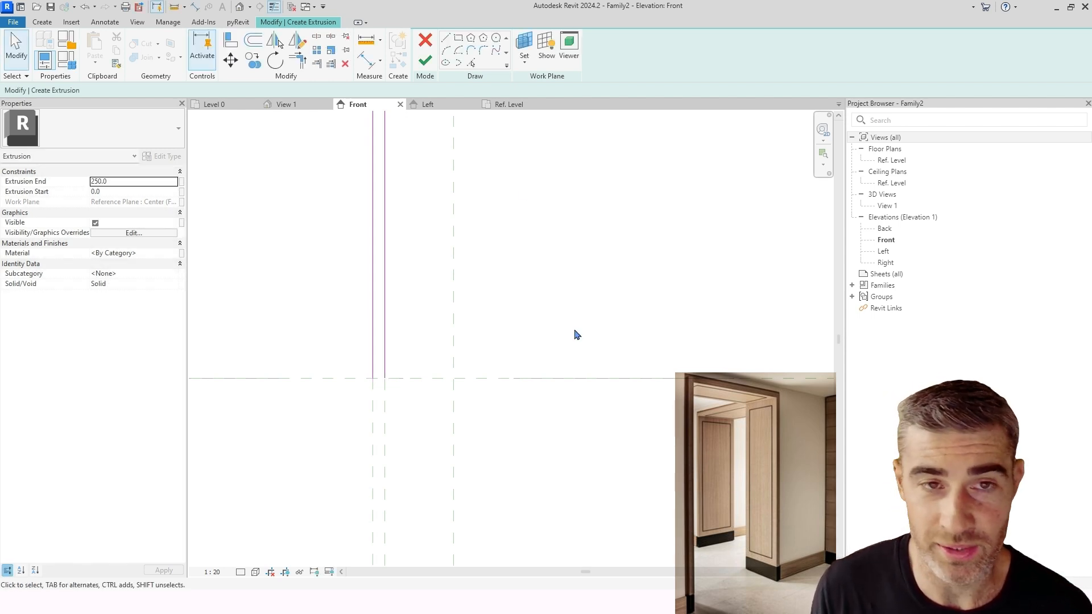
click(446, 39)
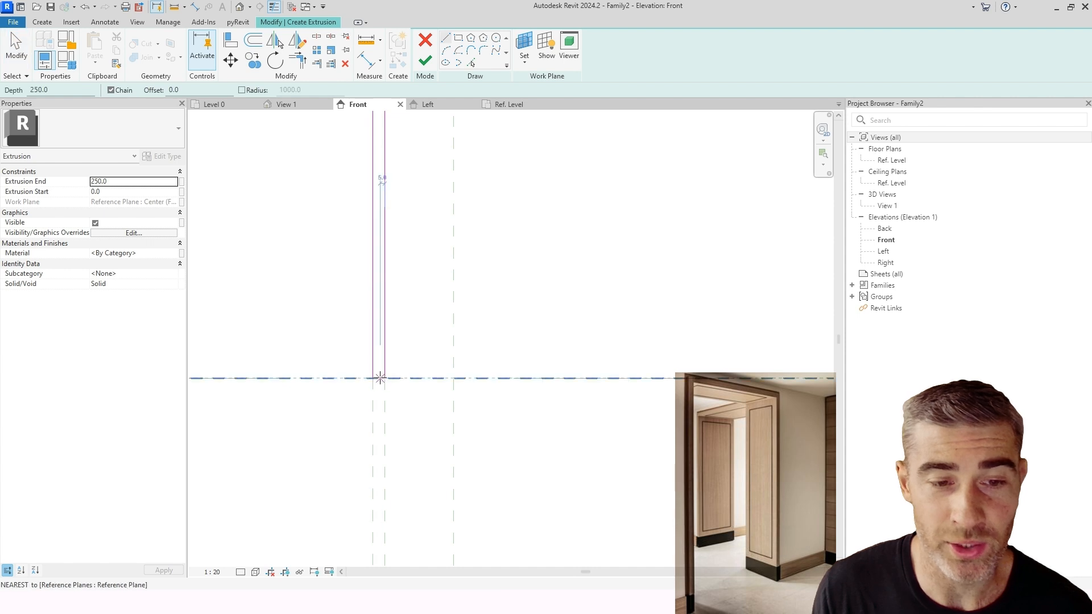
click(371, 377)
key(Escape)
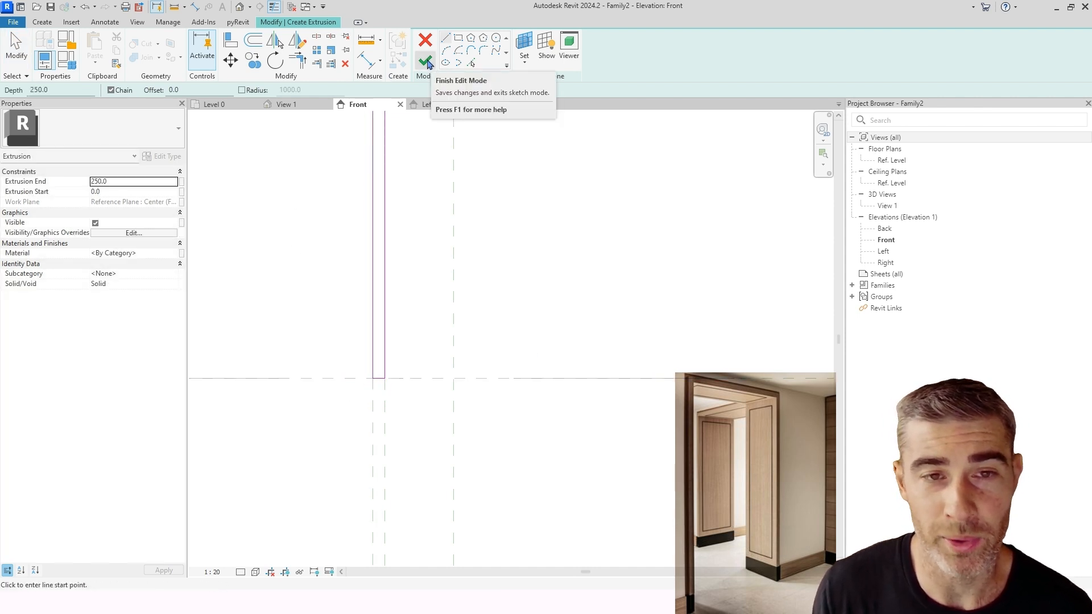
click(428, 62)
- Examine the finished lining extrusion in the Front elevation and in 3D View 1
scroll(436, 406, down, 6)
middle_drag(511, 355, 477, 428)
click(489, 311)
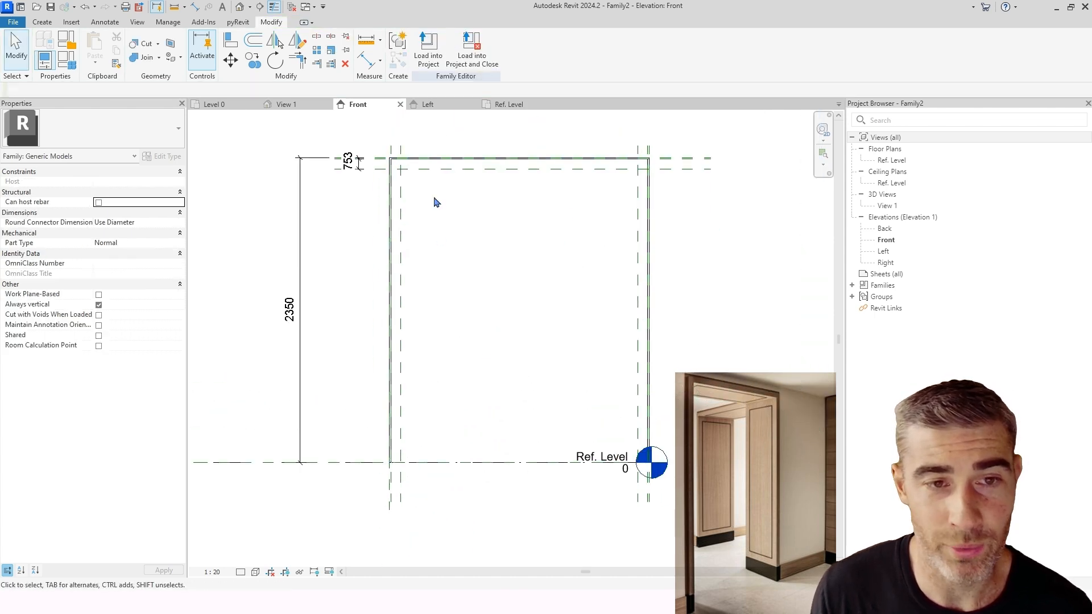
click(451, 159)
click(293, 106)
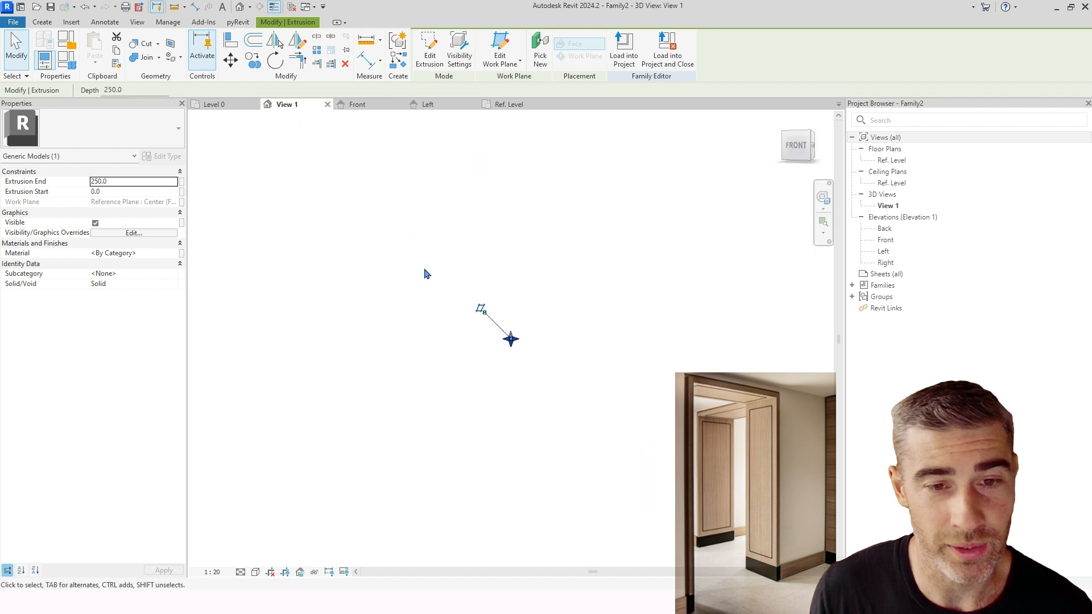
click(523, 331)
mouse_move(523, 334)
shift+middle_down()
mouse_move(416, 322)
mouse_move(519, 356)
mouse_move(530, 313)
shift+middle_up()
scroll(528, 330, down, 5)
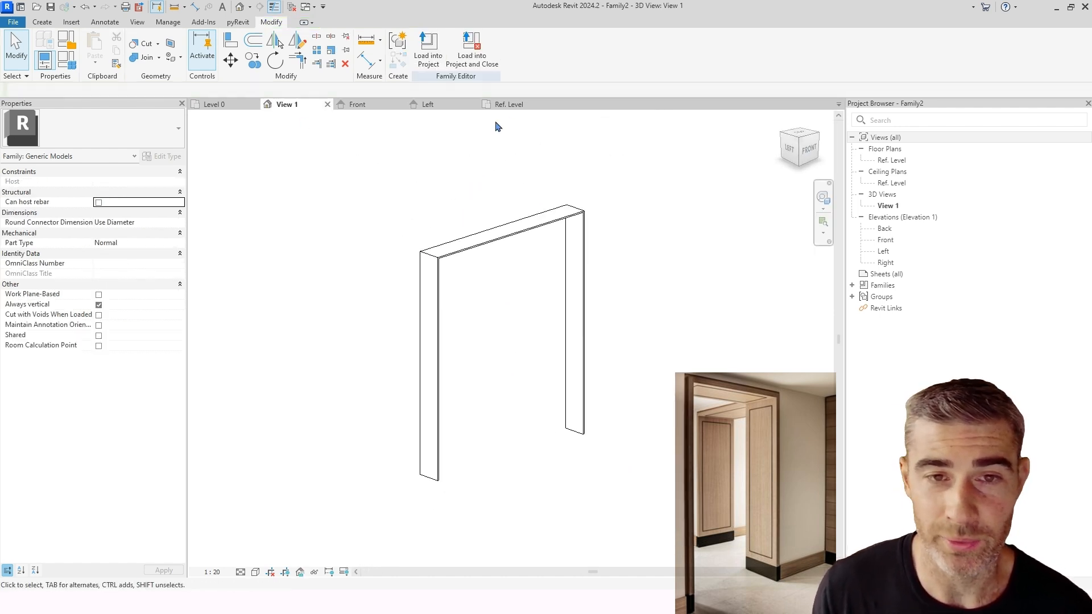
- In the Ref. Level plan, stretch the lining extrusion's two ends onto the inner planes of the front and back 13 mm pairs
click(510, 105)
scroll(375, 336, up, 3)
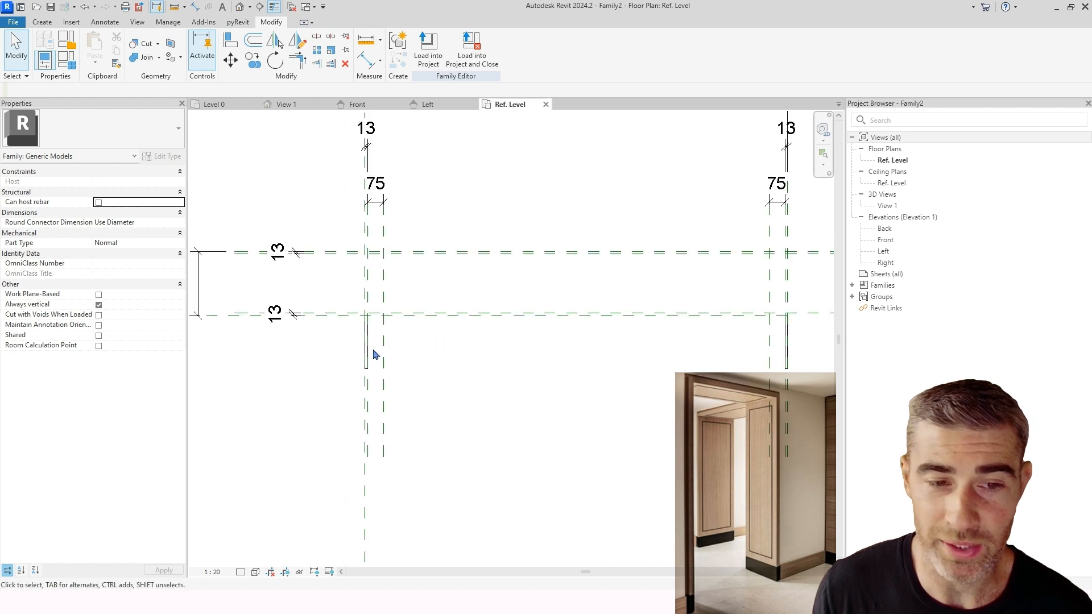
click(366, 357)
middle_drag(366, 357, 352, 387)
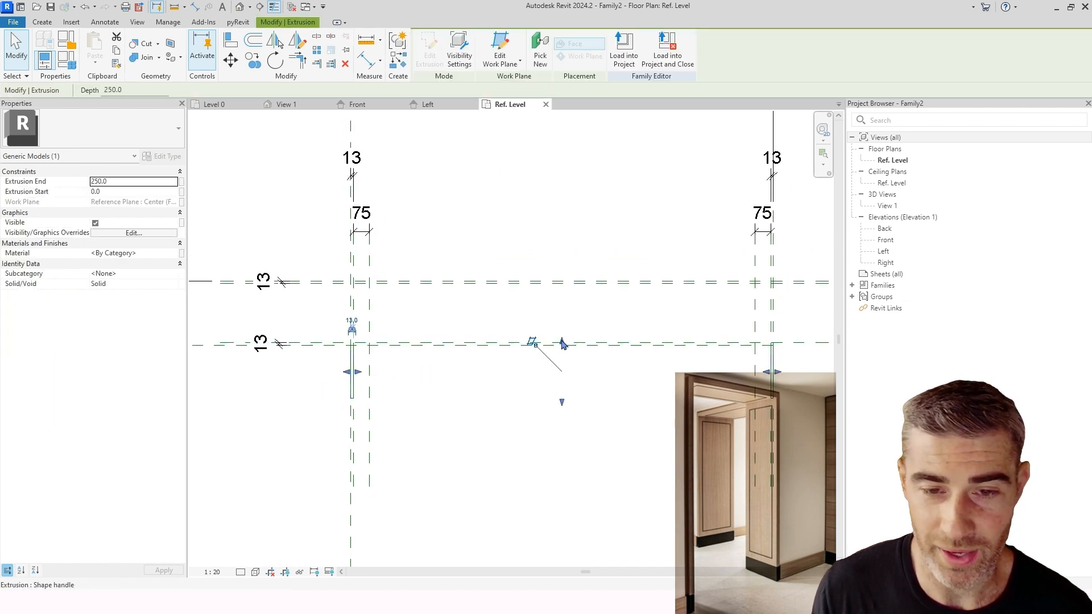
drag(561, 285, 561, 344)
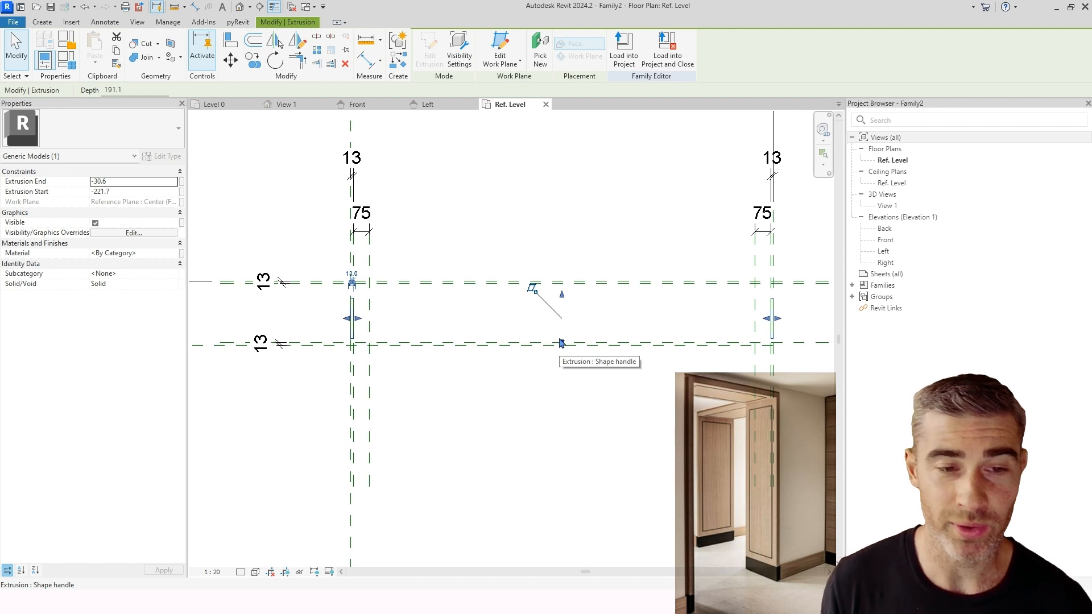
scroll(561, 342, up, 5)
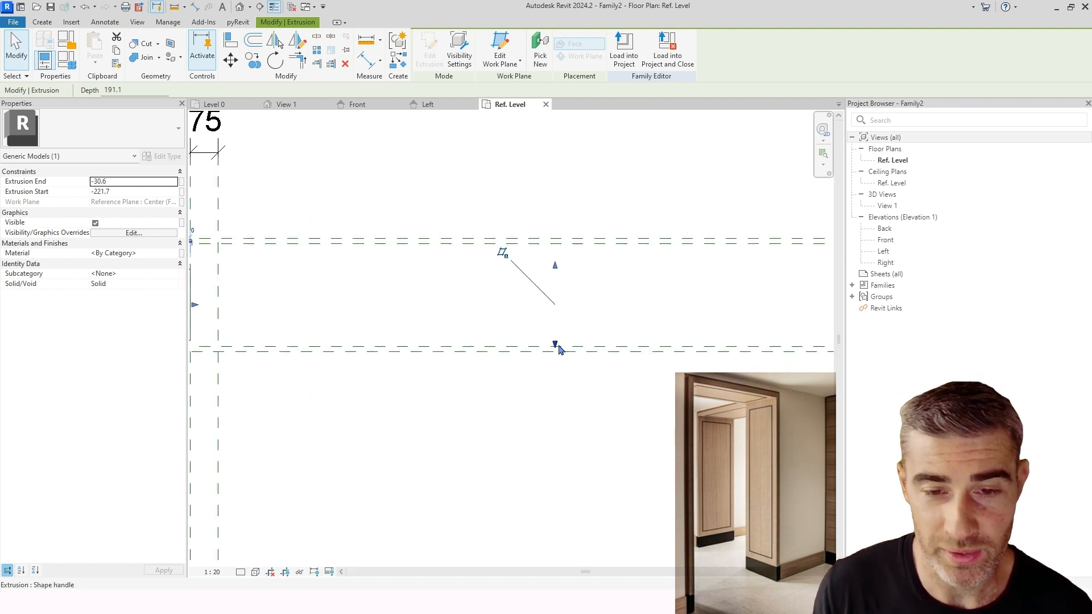
drag(556, 346, 555, 346)
drag(556, 265, 557, 243)
click(556, 316)
scroll(556, 317, down, 2)
scroll(558, 323, down, 1)
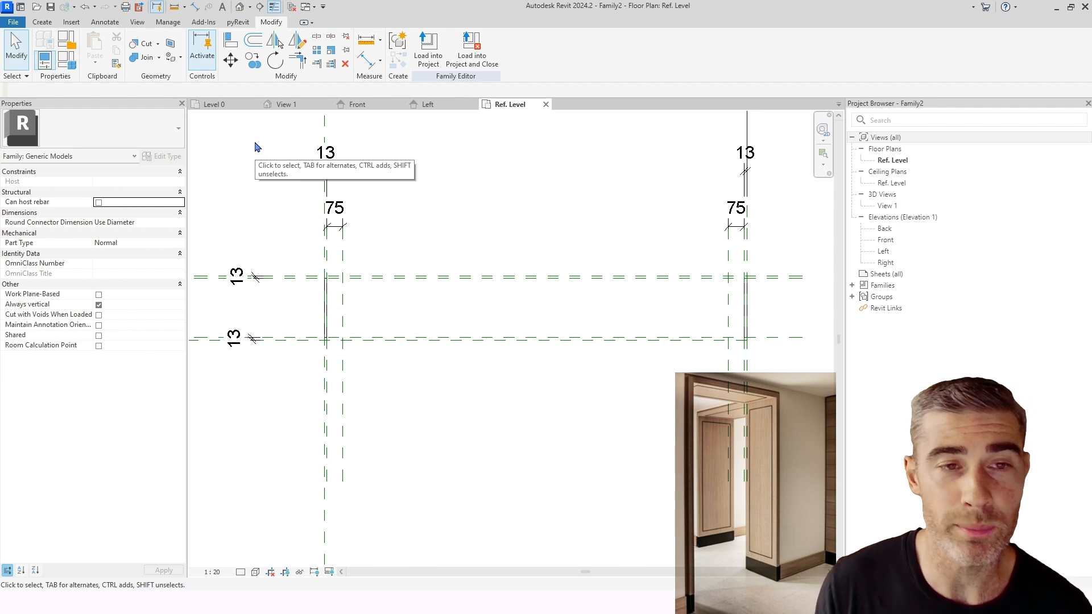
- Start a new extrusion in the Front elevation and sketch the left leg's short bottom edge along Ref. Level to the second vertical plane
click(364, 106)
scroll(395, 188, up, 3)
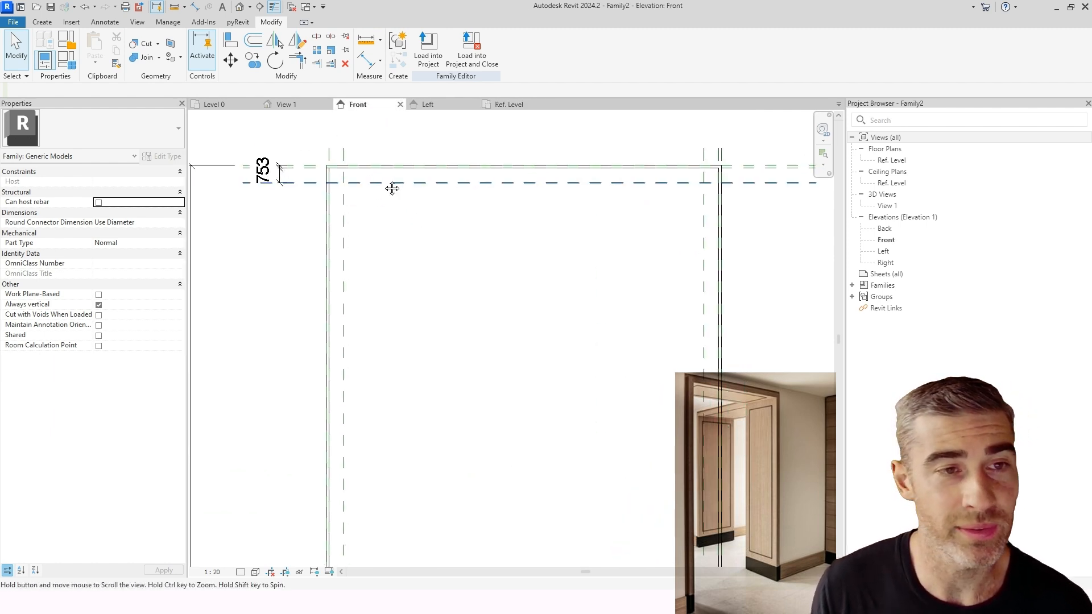
click(42, 22)
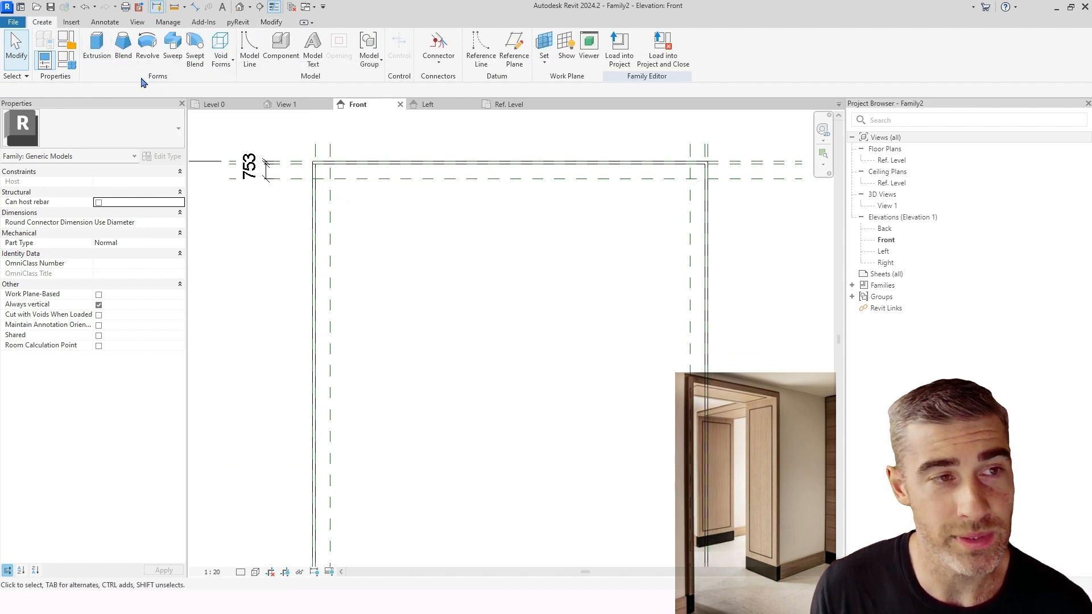
click(97, 46)
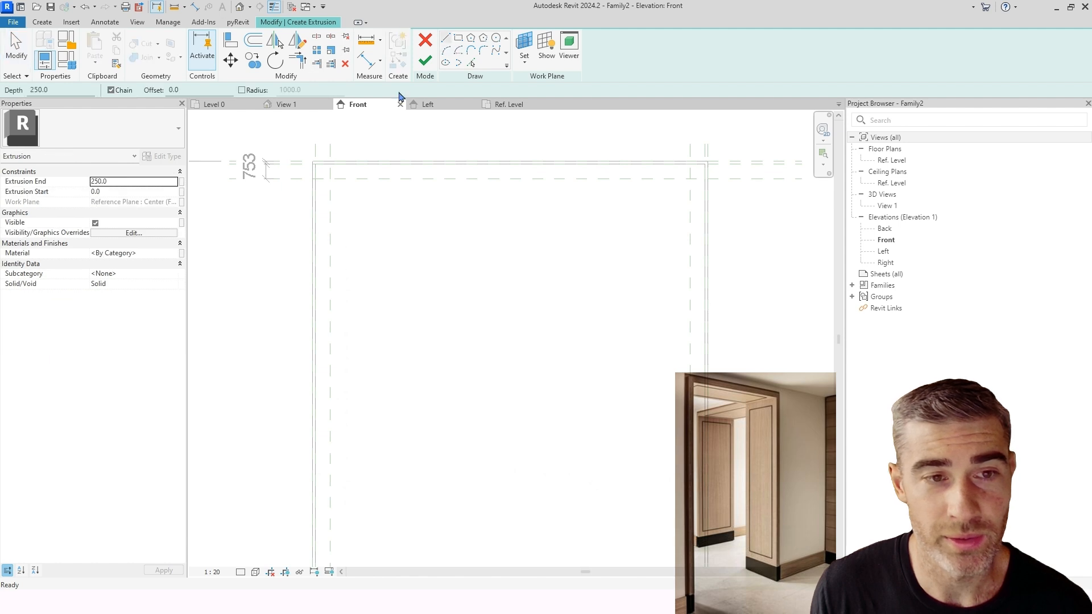
scroll(356, 268, down, 3)
scroll(337, 368, up, 5)
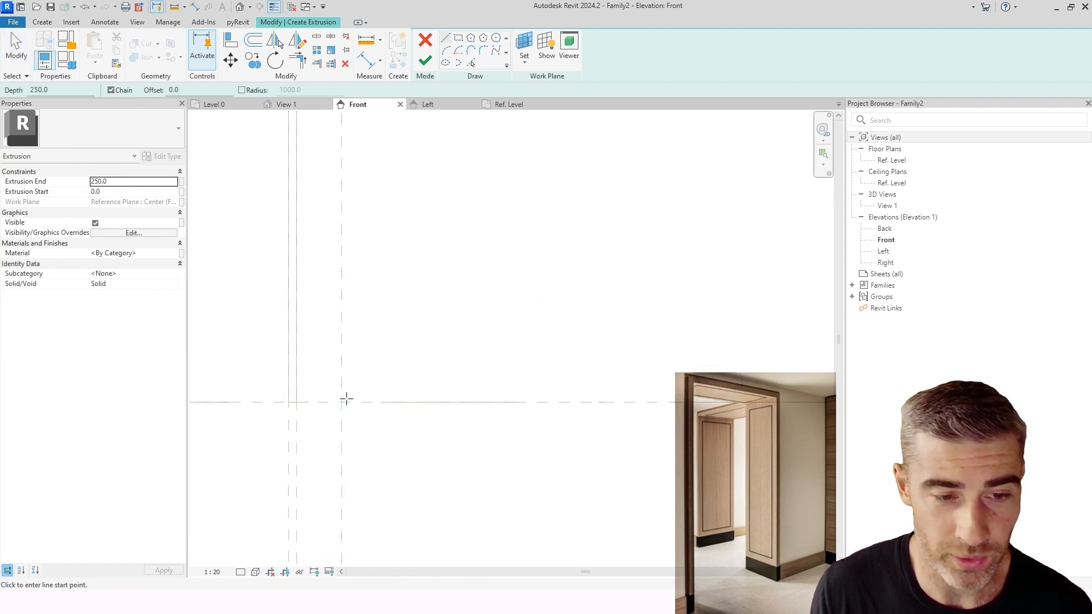
click(295, 403)
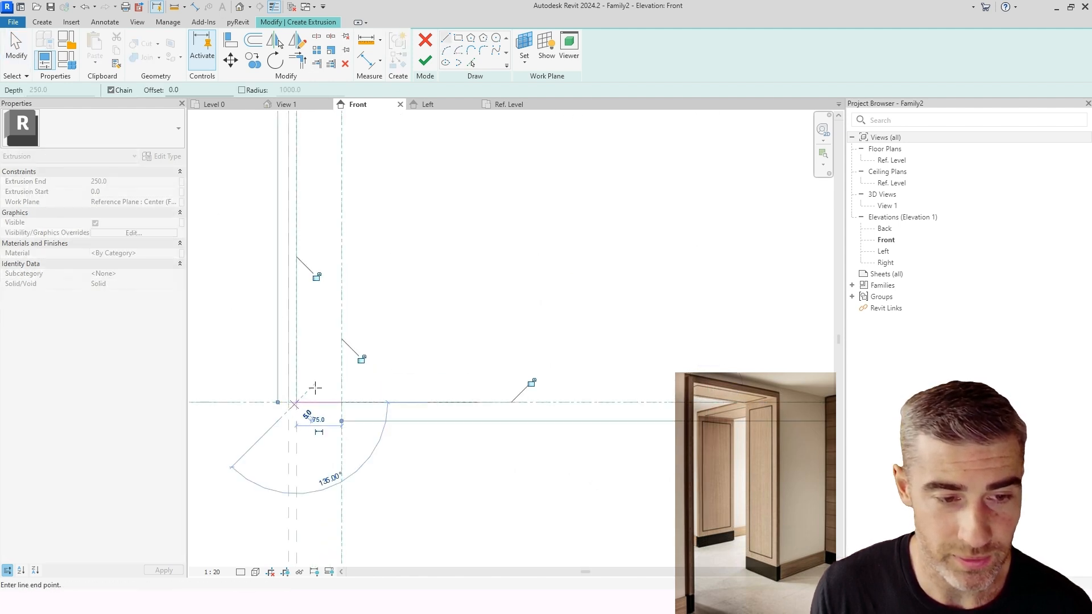
- Sketch the outer left edge up to the second head plane and the outer top edge across to the second vertical plane from the right
scroll(342, 338, down, 5)
scroll(340, 136, down, 2)
middle_drag(340, 137, 352, 321)
scroll(339, 220, up, 5)
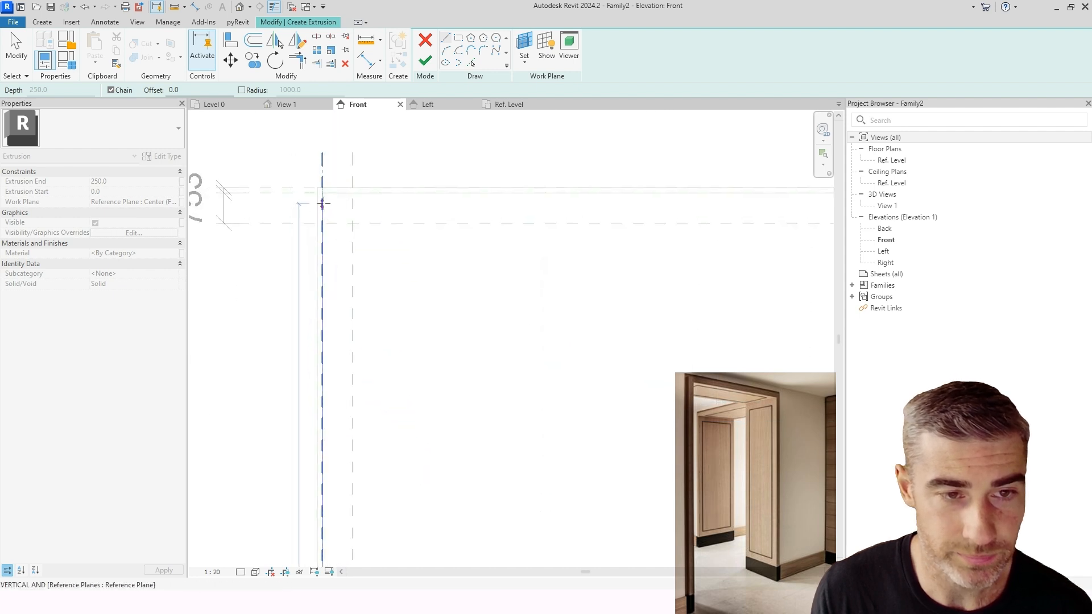
click(322, 193)
scroll(369, 196, down, 3)
middle_drag(588, 215, 359, 238)
scroll(480, 219, up, 2)
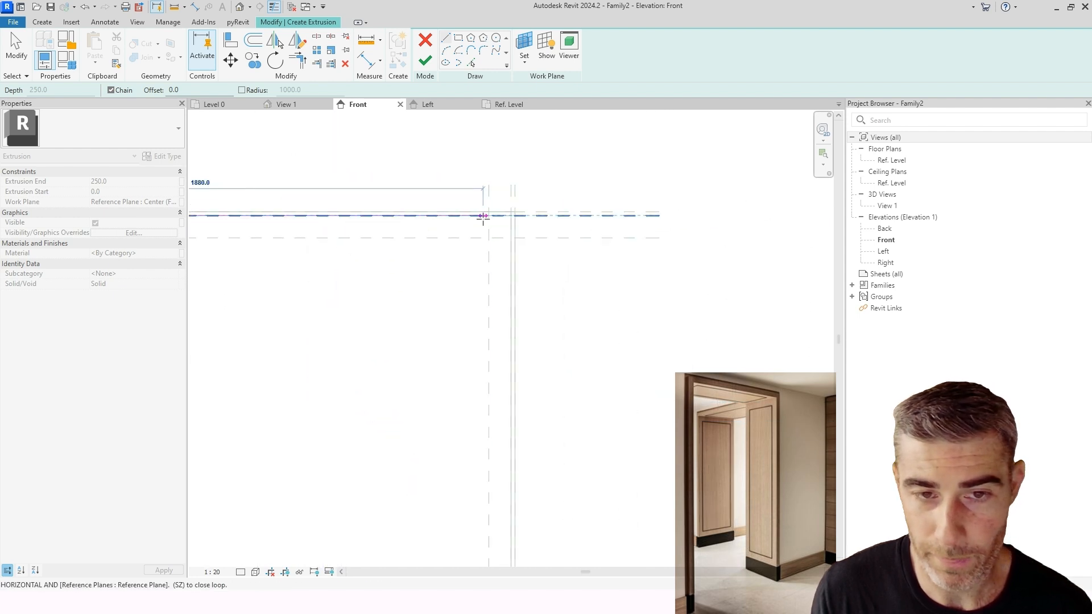
click(513, 215)
- Sketch the outer right edge down to Ref. Level and the short bottom edge across to the right side's innermost vertical plane
middle_drag(537, 322, 538, 236)
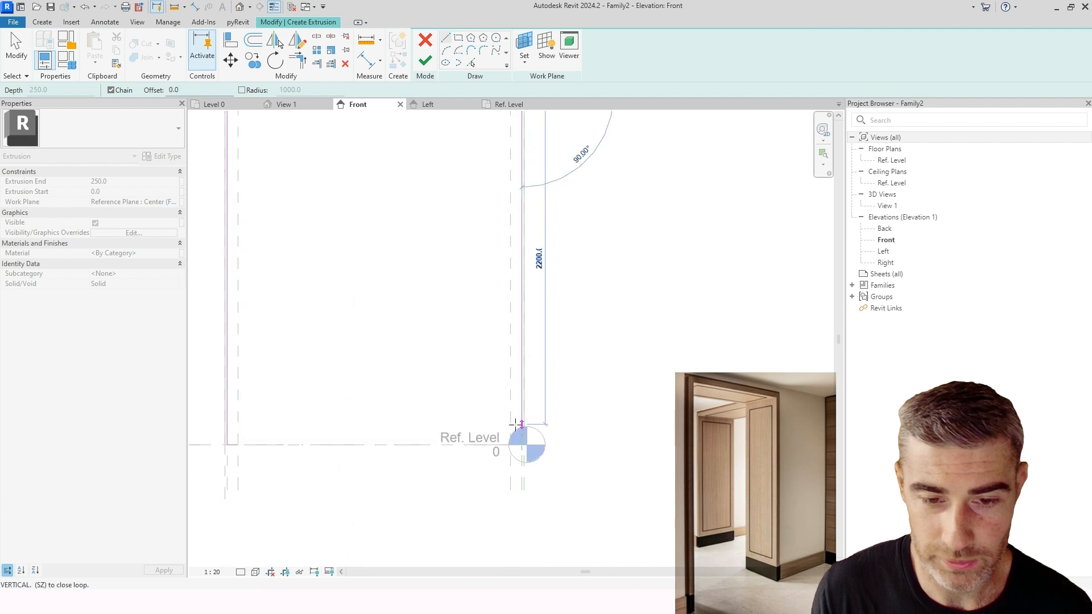
scroll(515, 425, up, 3)
click(526, 459)
click(506, 459)
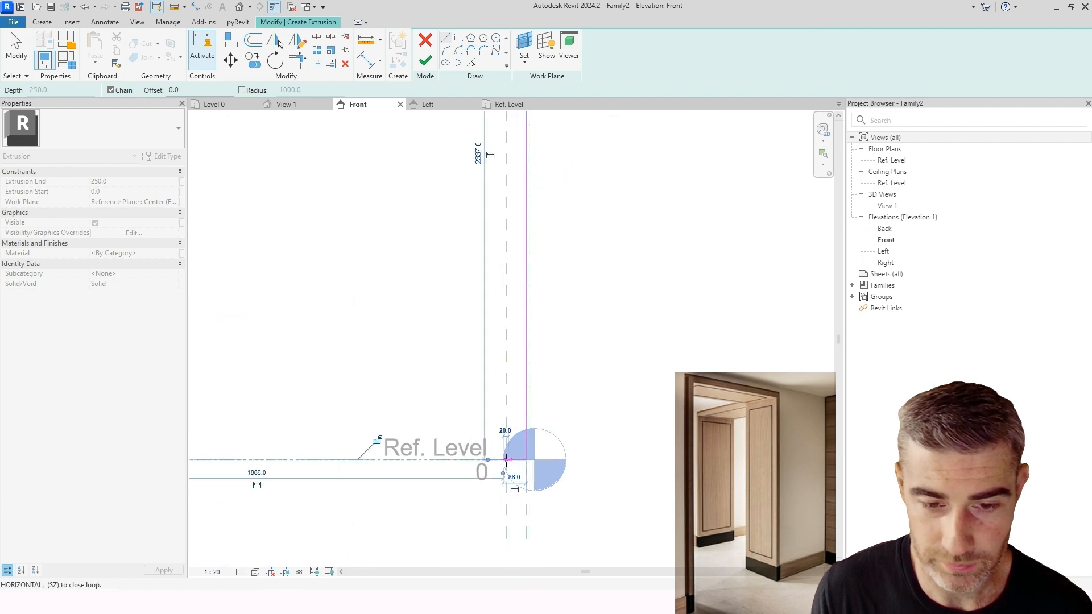
key(Escape)
scroll(506, 459, up, 3)
key(Escape)
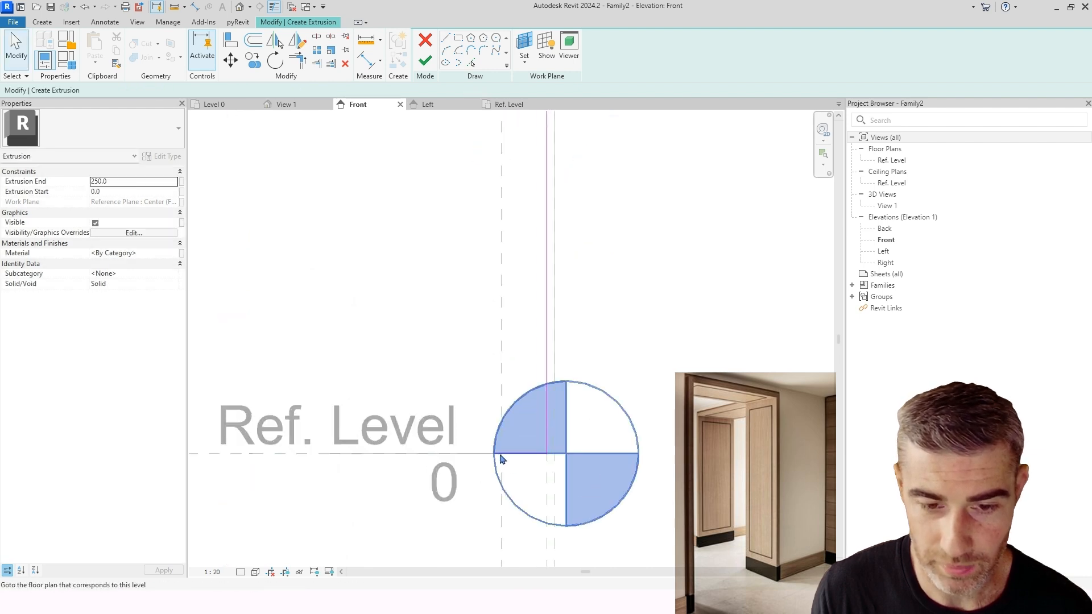
- Adjust the free end of the right leg's bottom edge to meet the innermost vertical plane
click(536, 455)
drag(501, 455, 503, 459)
key(Escape)
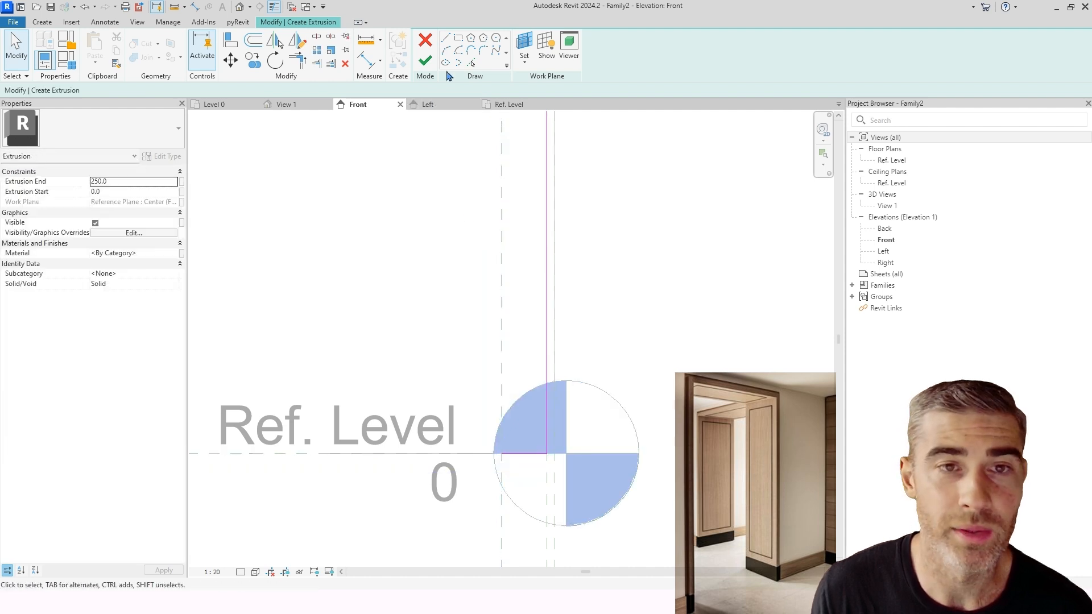
- Sketch an inner right edge about 580 mm long on the right side's innermost vertical plane, ending at Ref. Level
click(445, 39)
scroll(501, 453, down, 4)
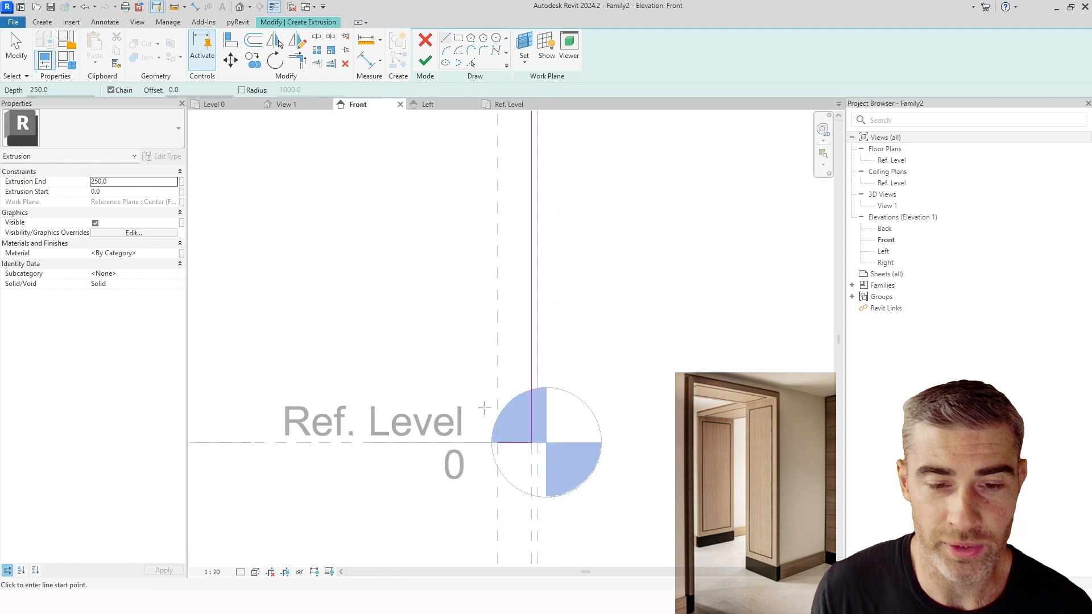
middle_drag(507, 204, 514, 239)
click(492, 300)
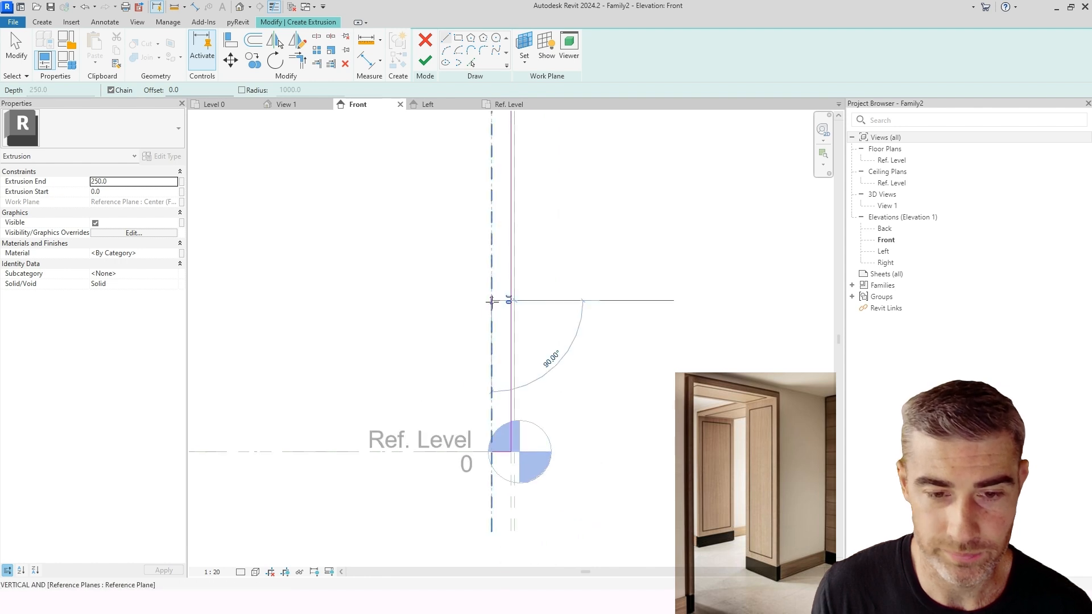
click(491, 452)
key(Escape)
key(Escape)
- Extend the inner right edge's upper end to the lowest head plane
click(491, 338)
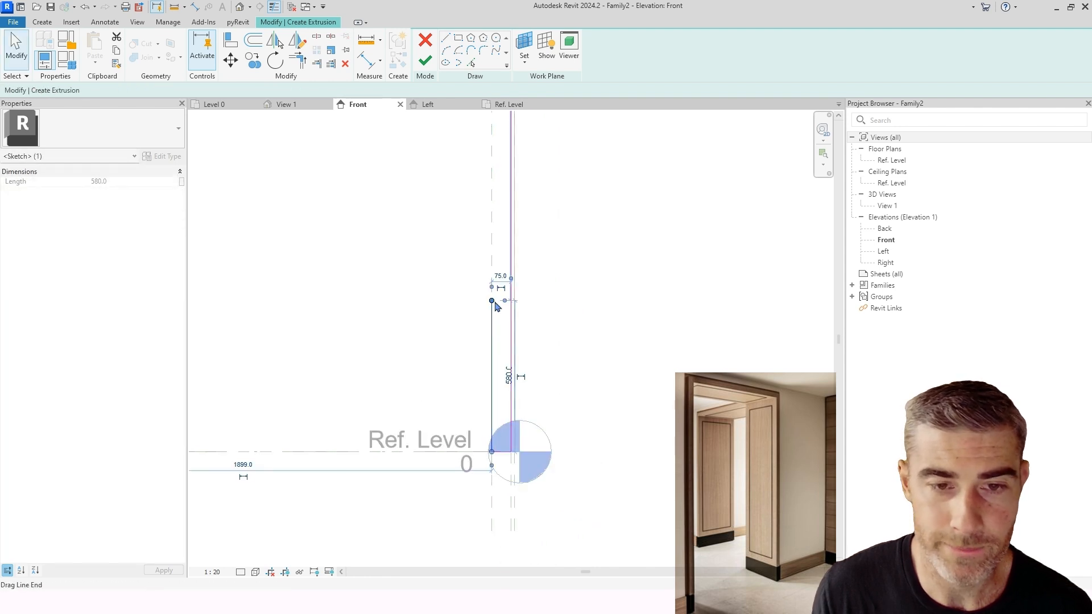
mouse_move(492, 301)
mouse_down()
mouse_move(504, 222)
mouse_move(540, 170)
mouse_up()
middle_drag(541, 169, 533, 438)
mouse_move(533, 438)
mouse_down()
mouse_move(520, 421)
mouse_move(512, 219)
mouse_up()
middle_drag(512, 219, 503, 268)
drag(502, 269, 474, 179)
key(Escape)
- Close the profile with the inner top edge along the lowest head plane and the inner left edge to Ref. Level, finishing the extrusion
click(445, 38)
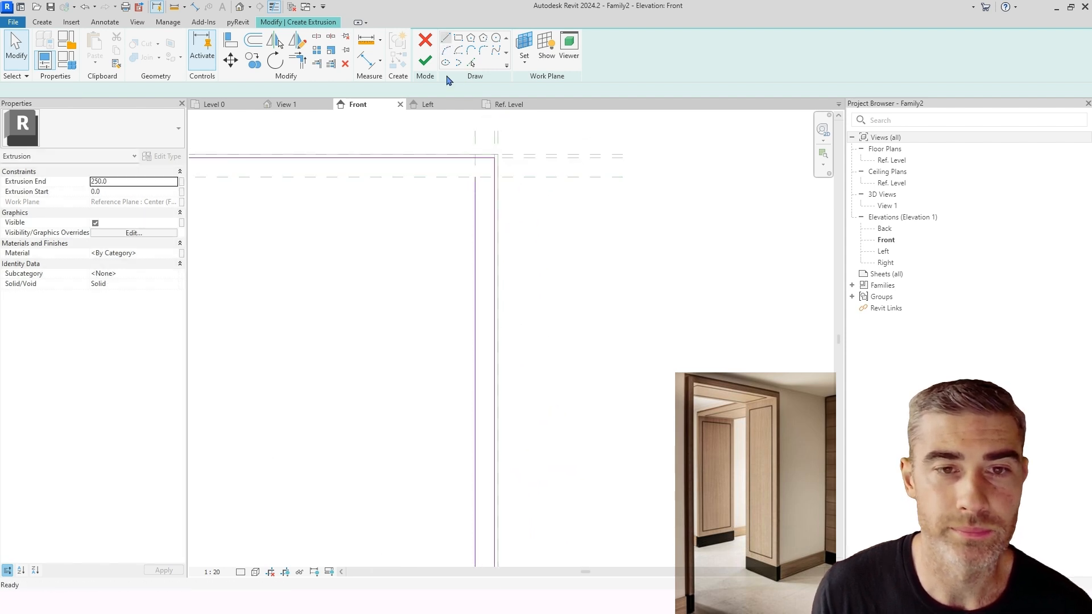
click(475, 176)
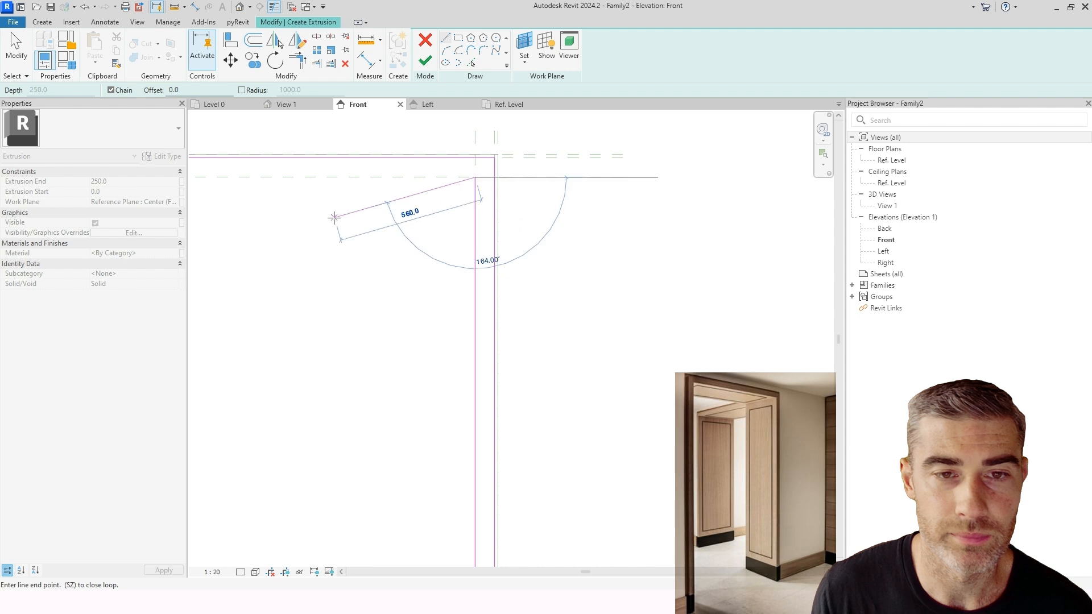
scroll(507, 200, down, 2)
click(397, 169)
middle_drag(428, 340, 463, 170)
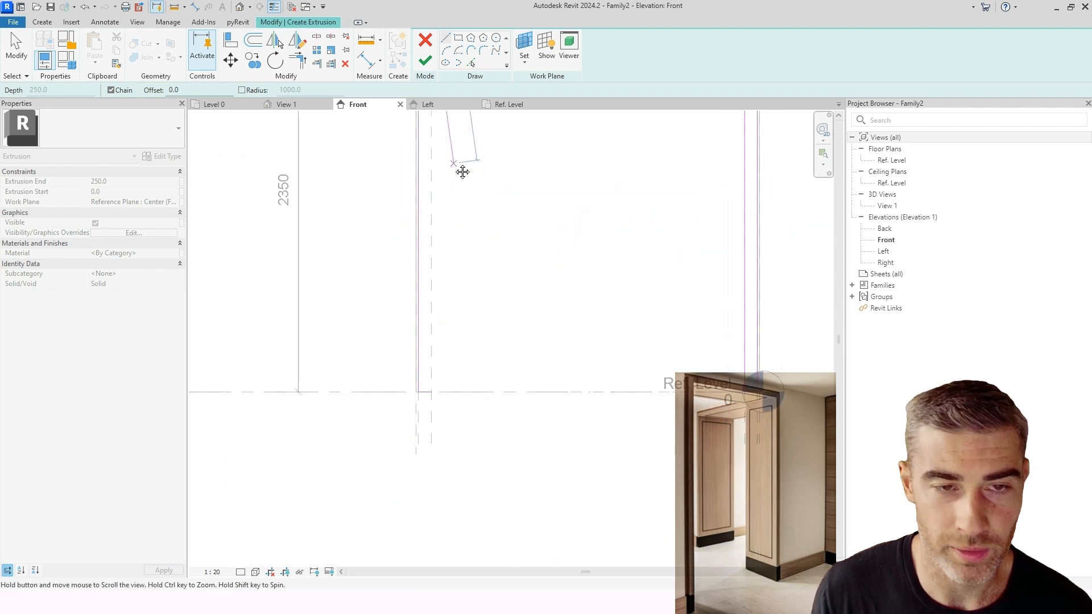
click(431, 388)
scroll(455, 370, down, 2)
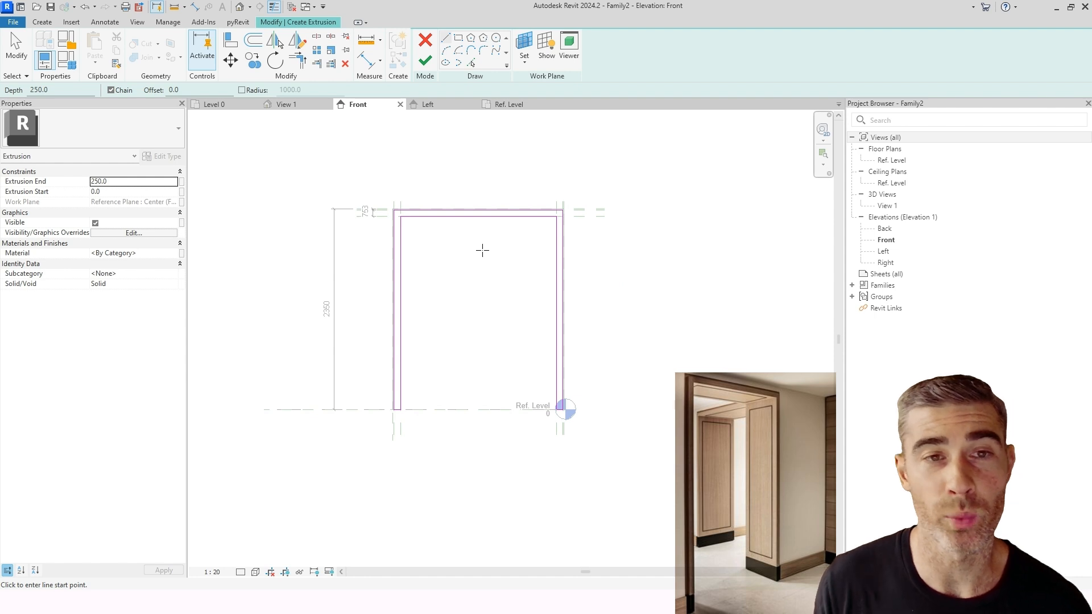
key(Escape)
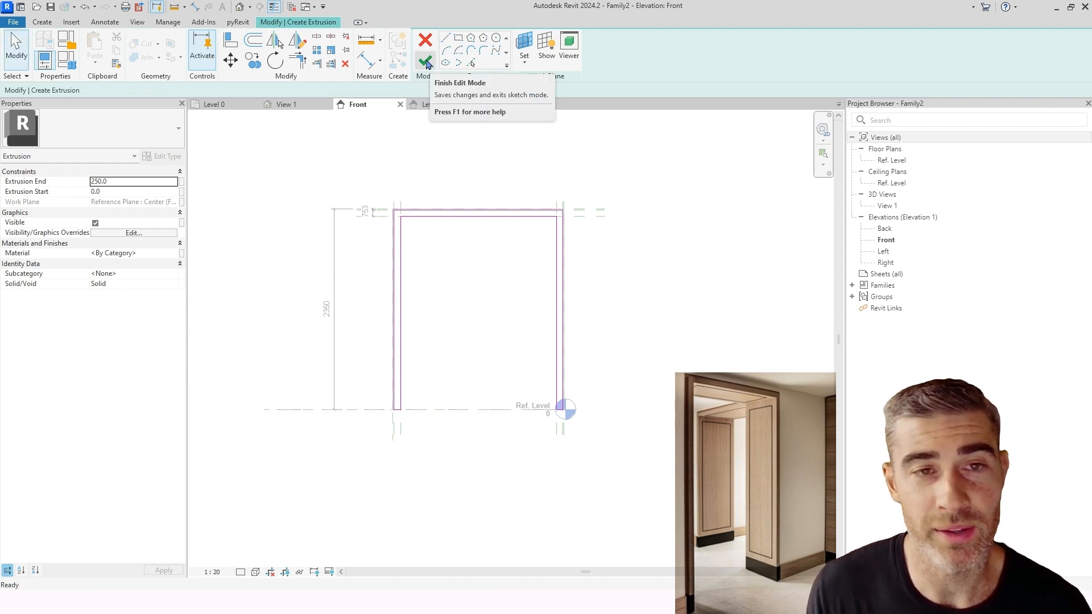
click(425, 62)
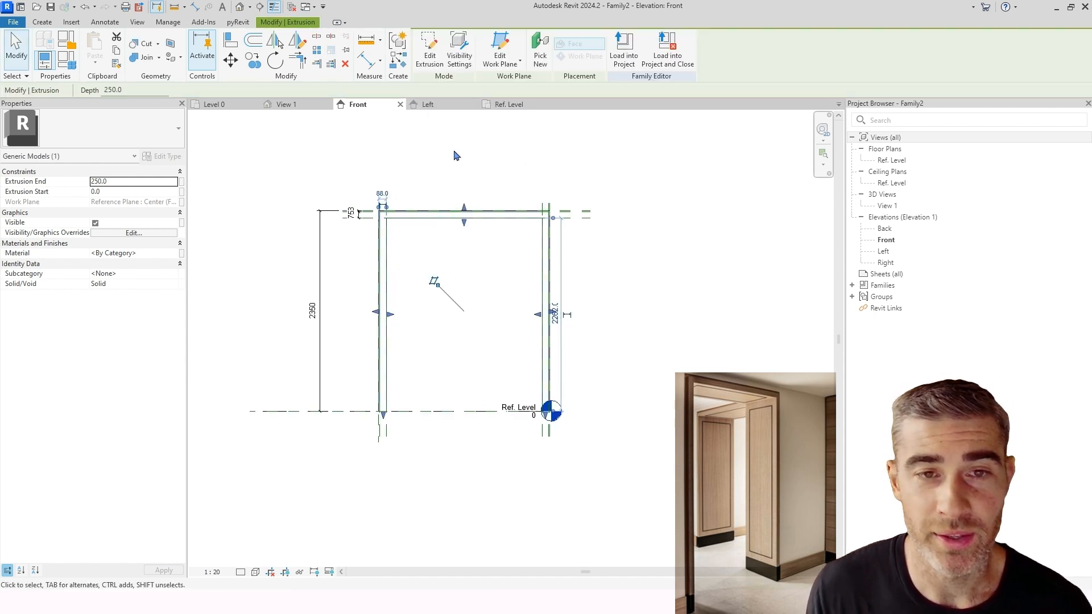
- In the Ref. Level plan, stretch the architrave extrusion's two ends to the outermost horizontal reference planes and check the frame in 3D
click(509, 104)
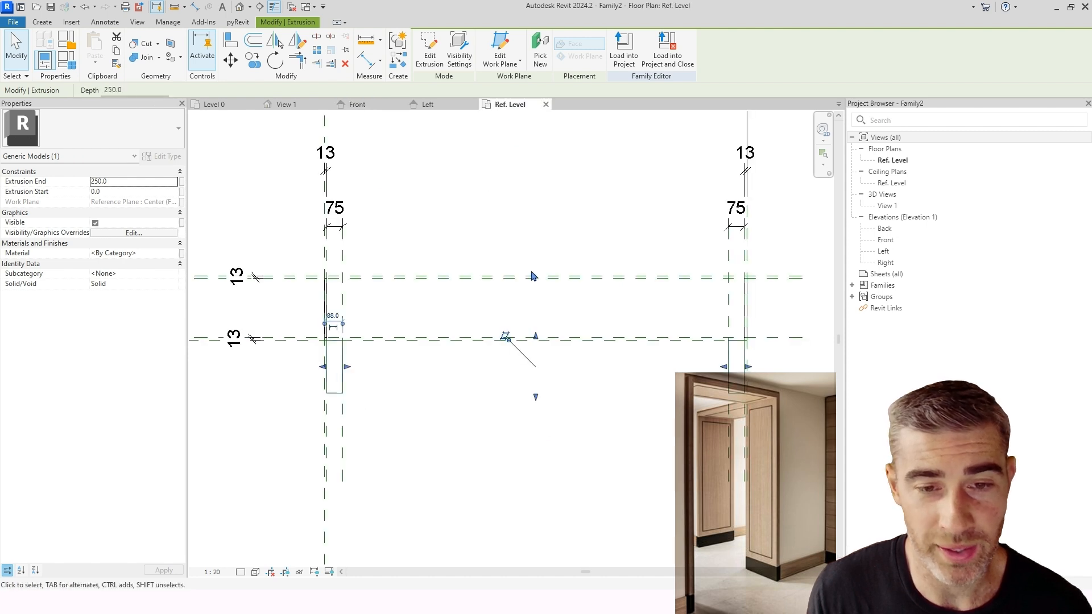
drag(537, 337, 536, 276)
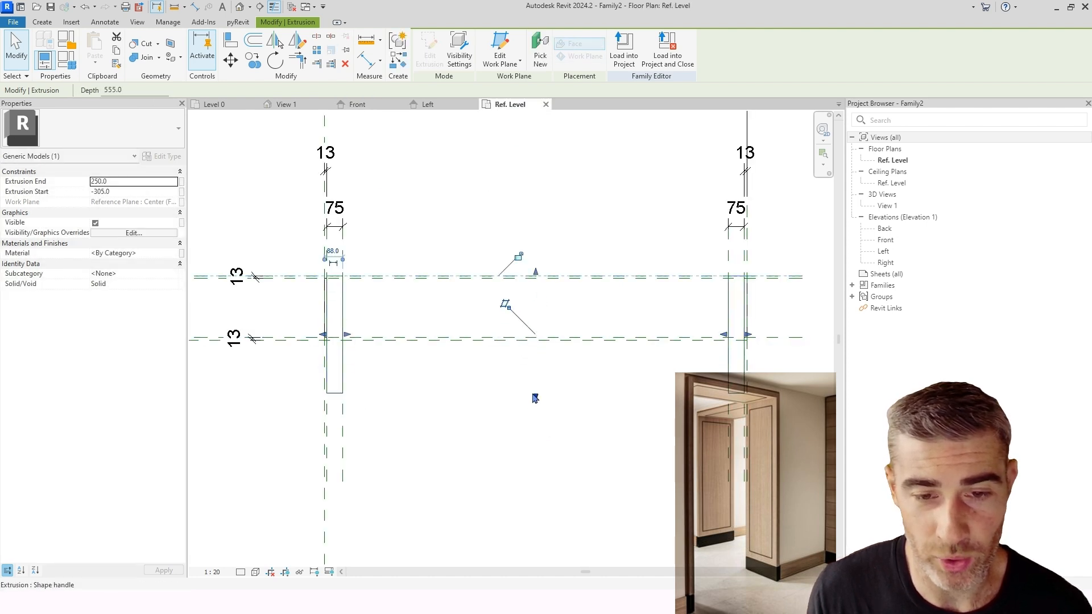
drag(536, 396, 539, 340)
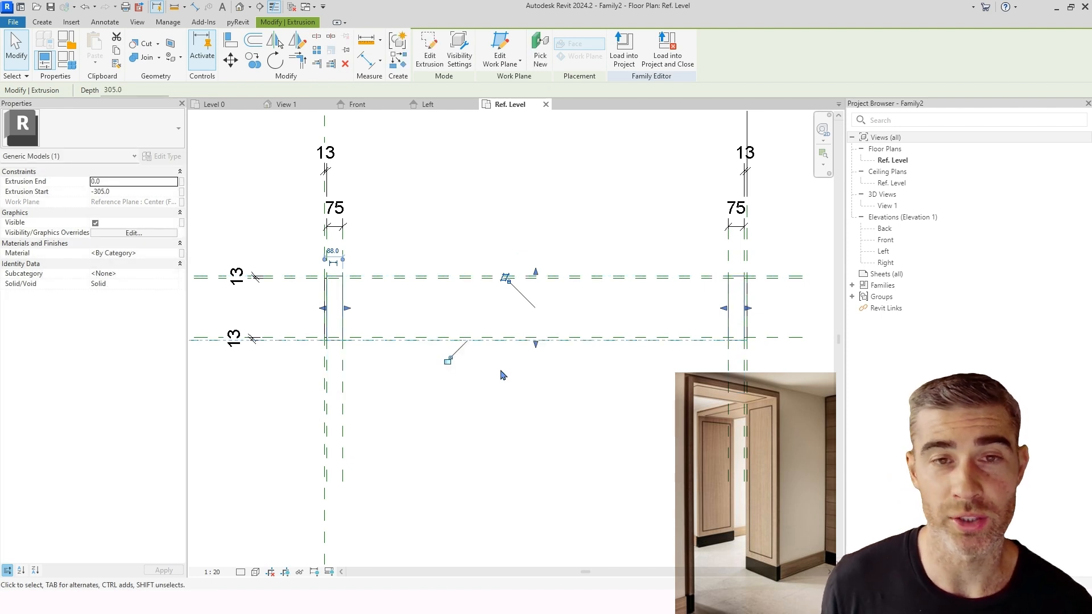
click(349, 115)
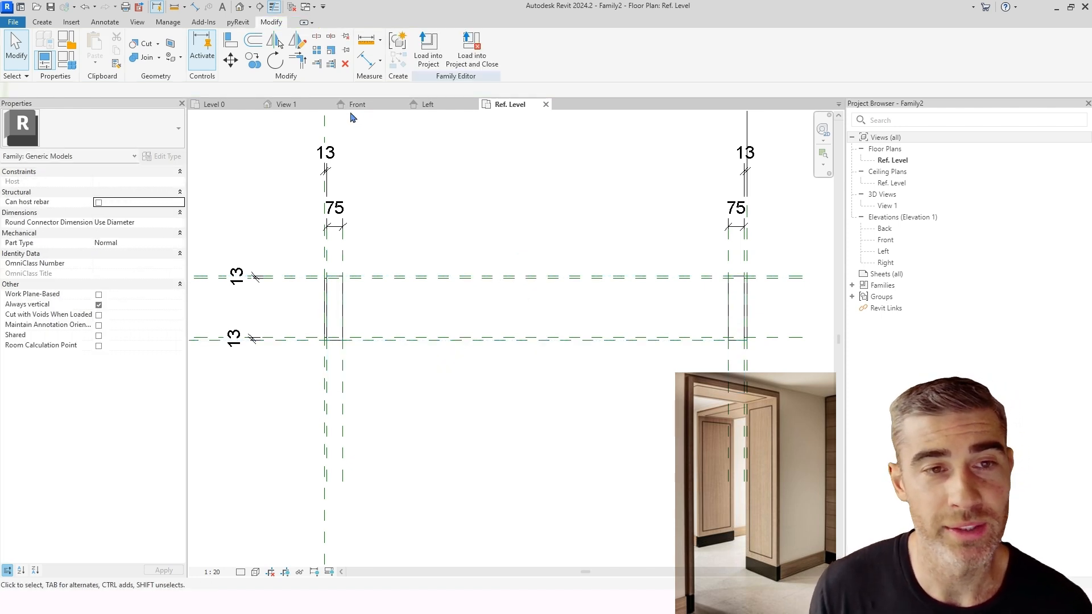
click(304, 106)
shift+middle_drag(646, 312, 613, 302)
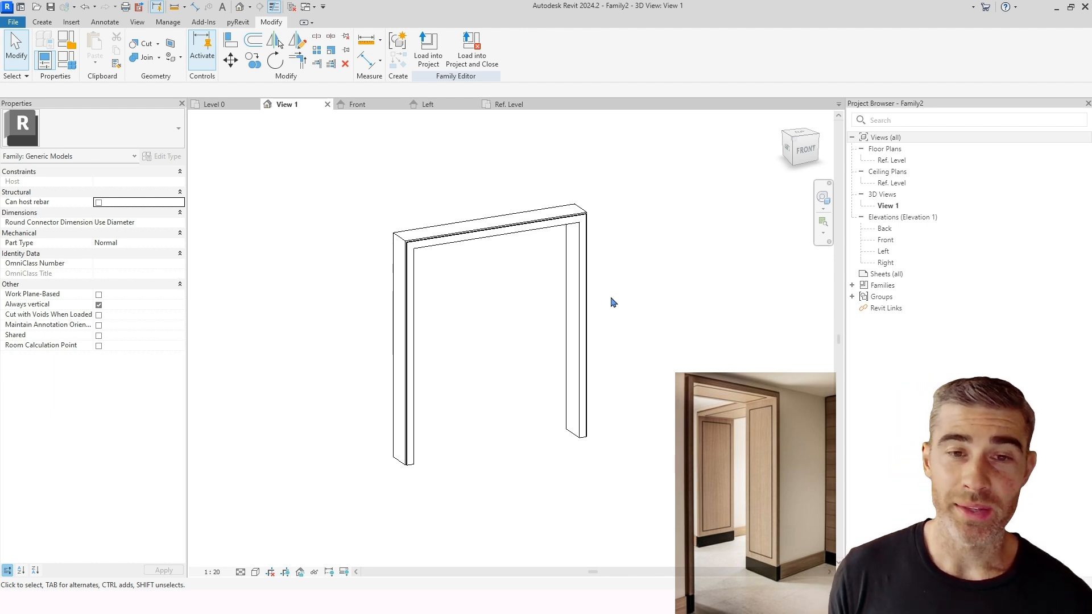
shift+middle_drag(533, 290, 621, 244)
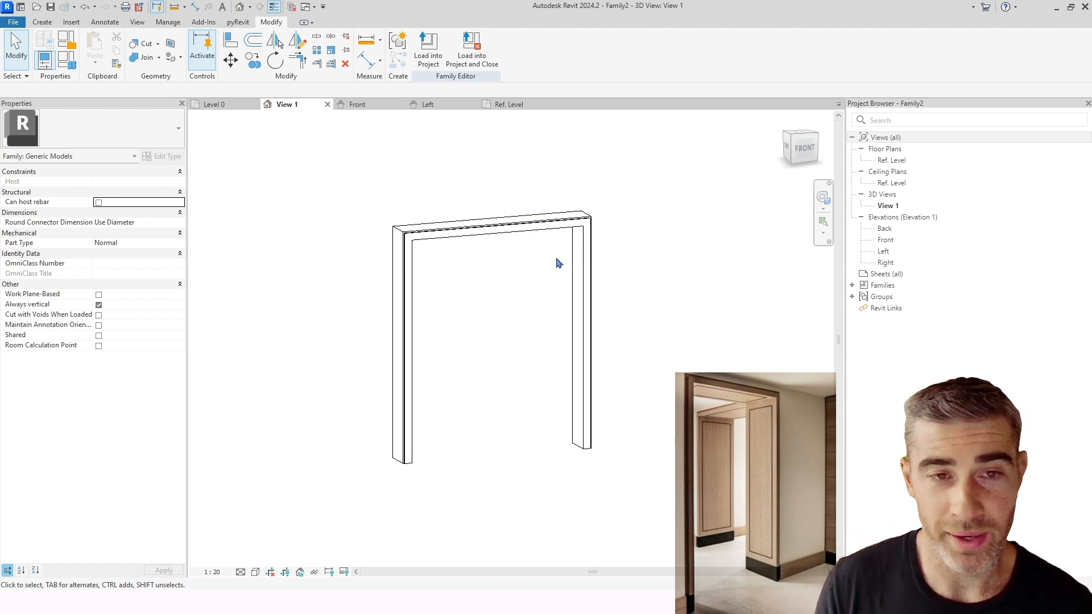
shift+middle_drag(515, 266, 502, 265)
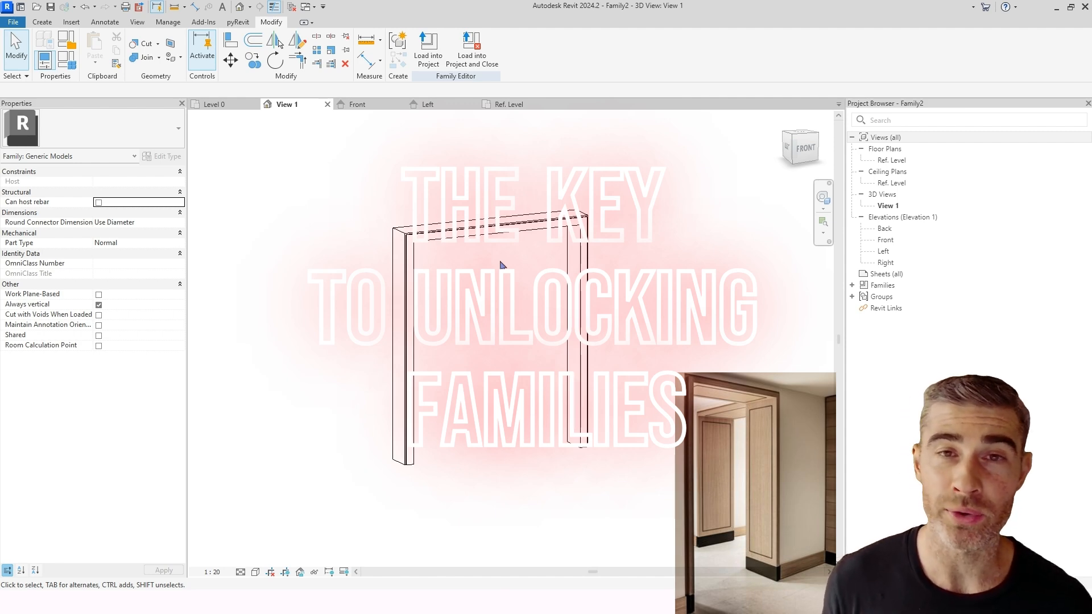
- Label the overall 2000 mm dimension in the Ref. Level plan with a new instance family parameter named Portal L
click(516, 110)
scroll(527, 256, down, 2)
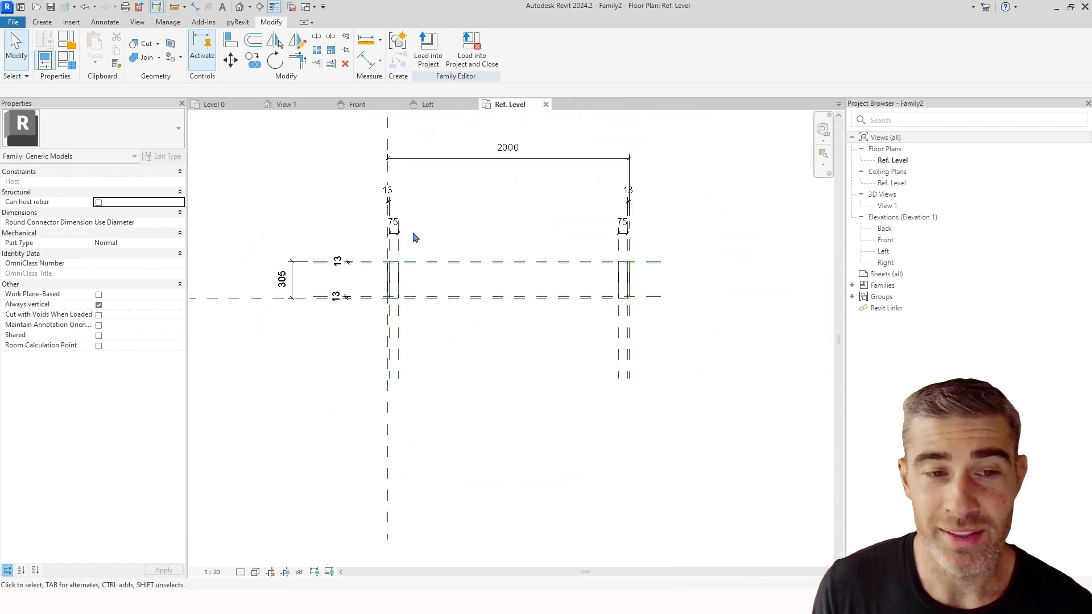
middle_drag(449, 233, 444, 230)
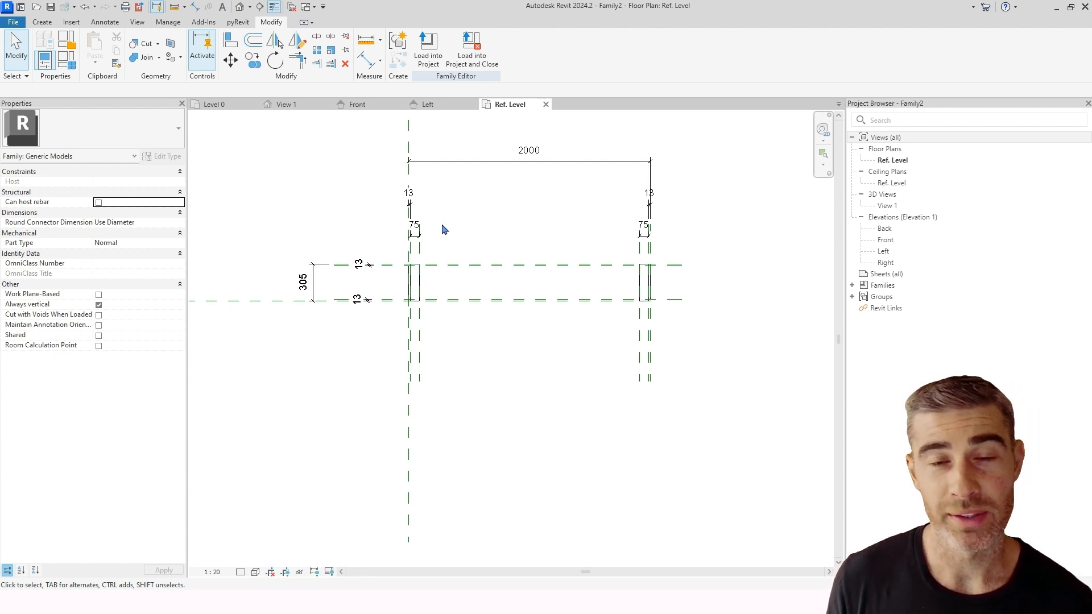
middle_drag(584, 178, 557, 217)
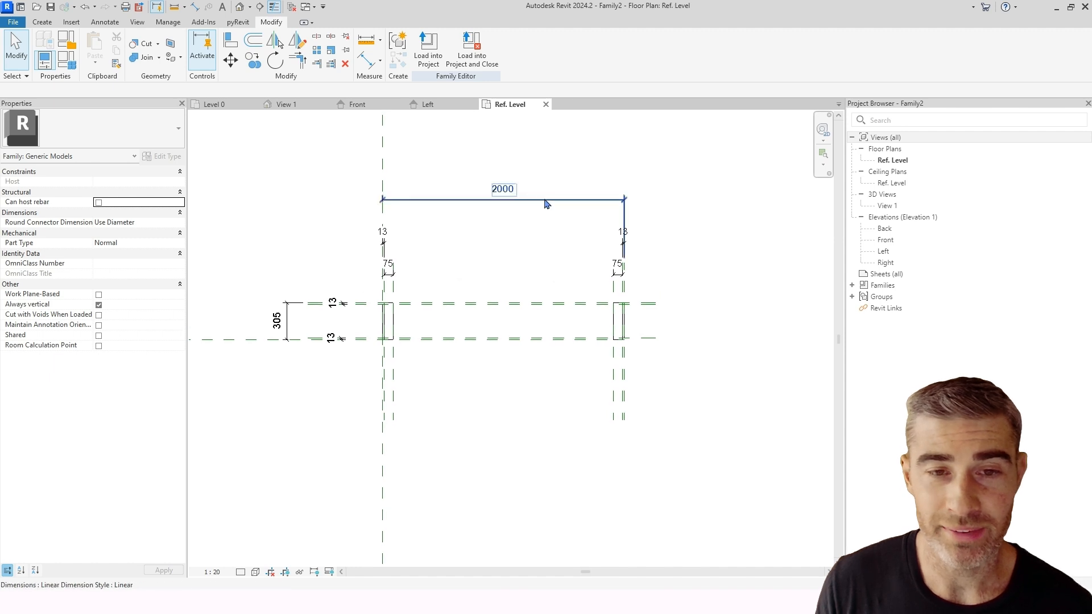
click(545, 204)
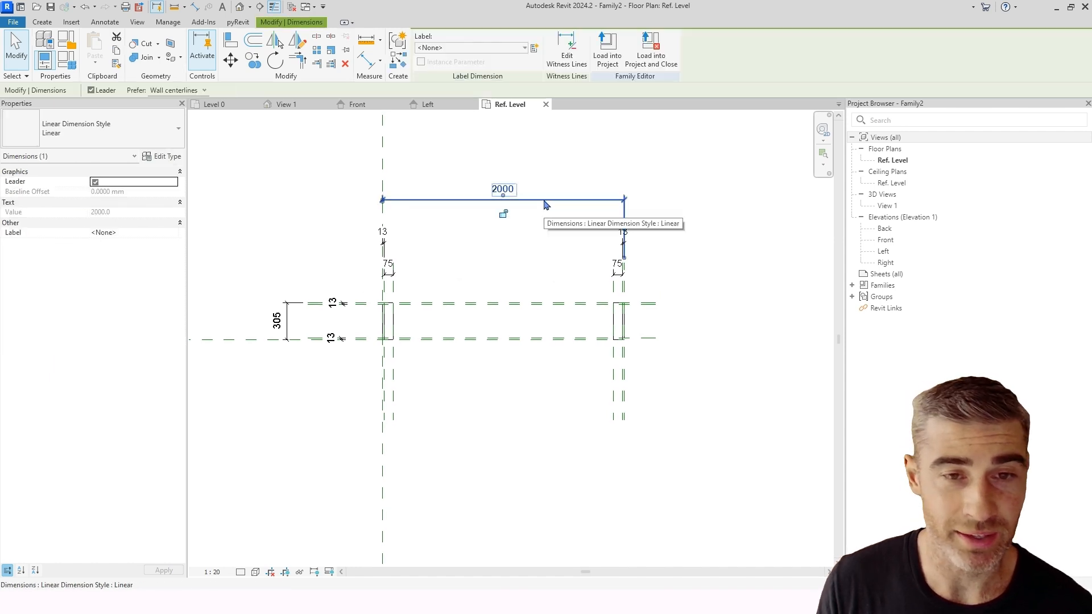
middle_drag(546, 203, 551, 222)
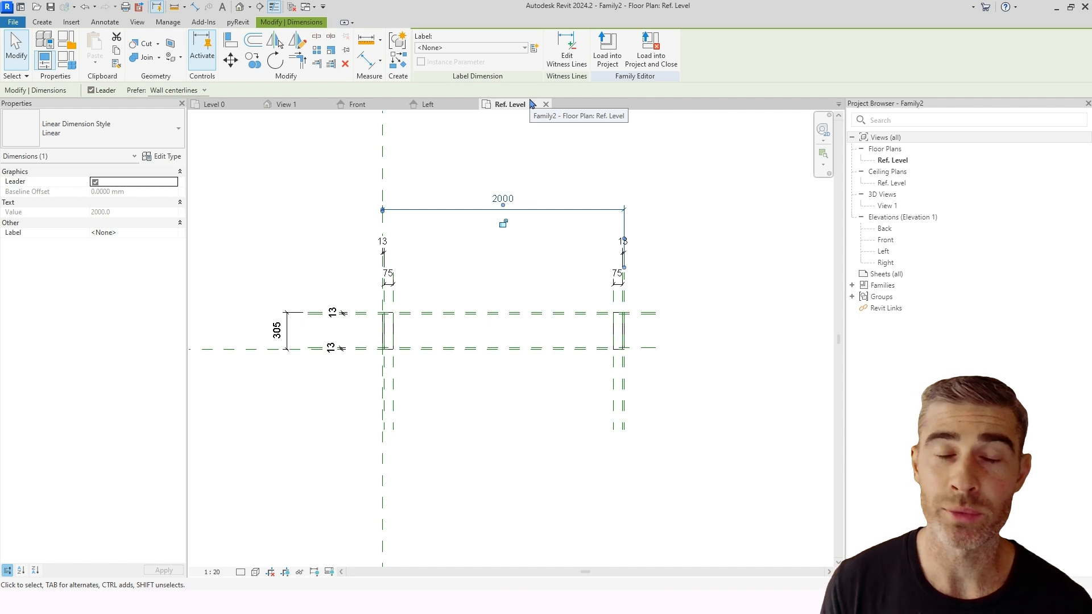
click(535, 49)
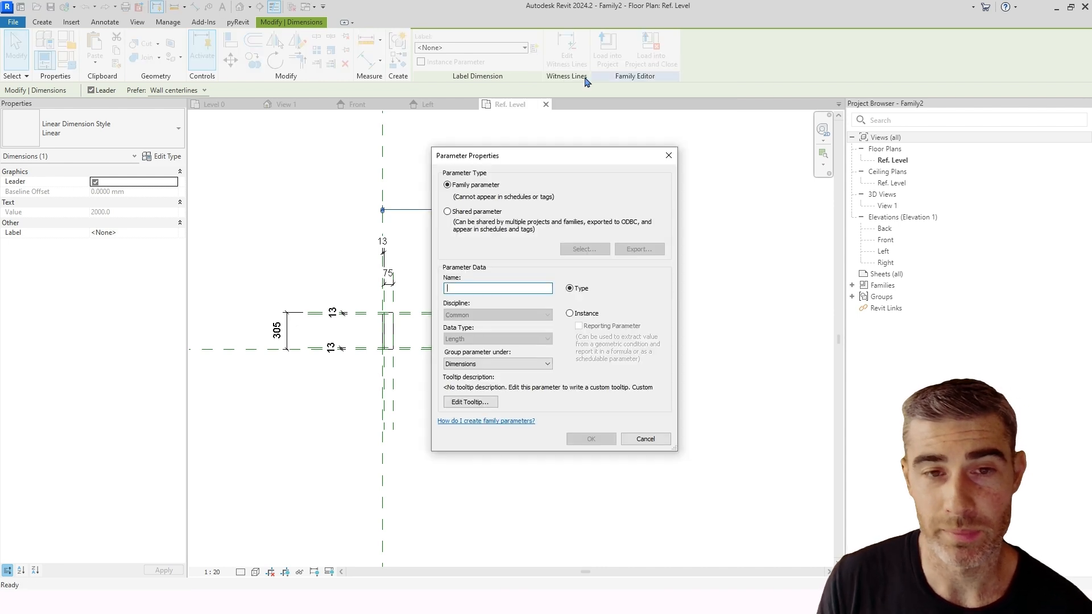
drag(560, 157, 605, 131)
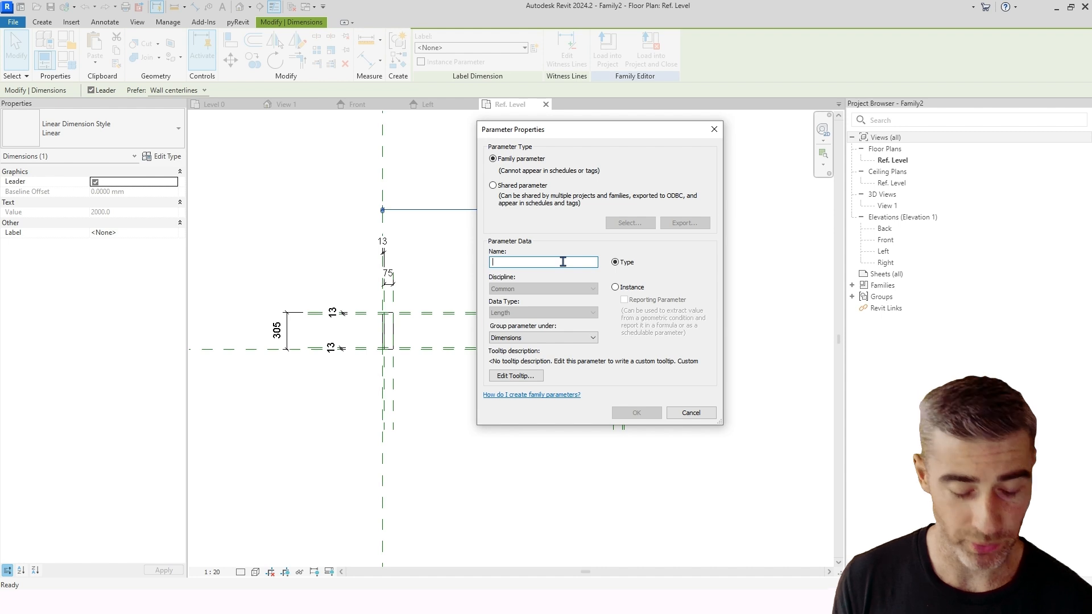
text(Port)
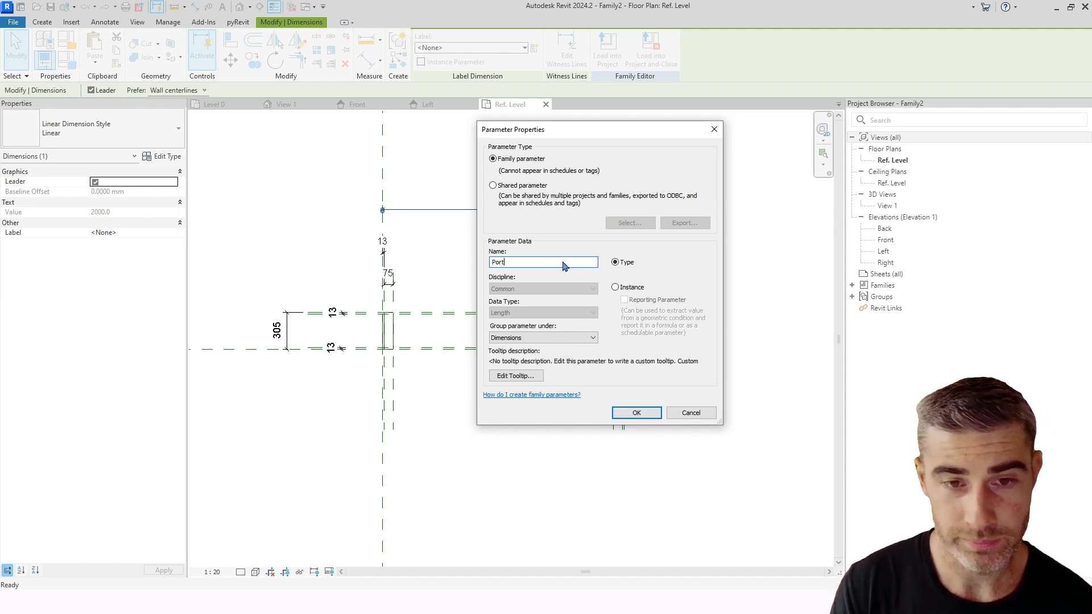
text(al L)
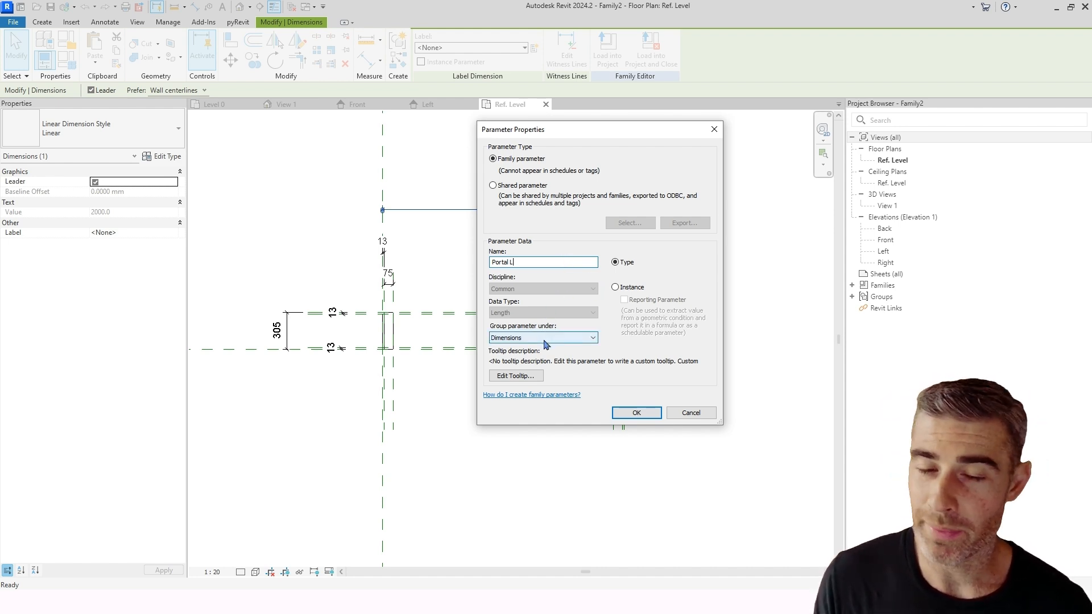
drag(638, 131, 738, 151)
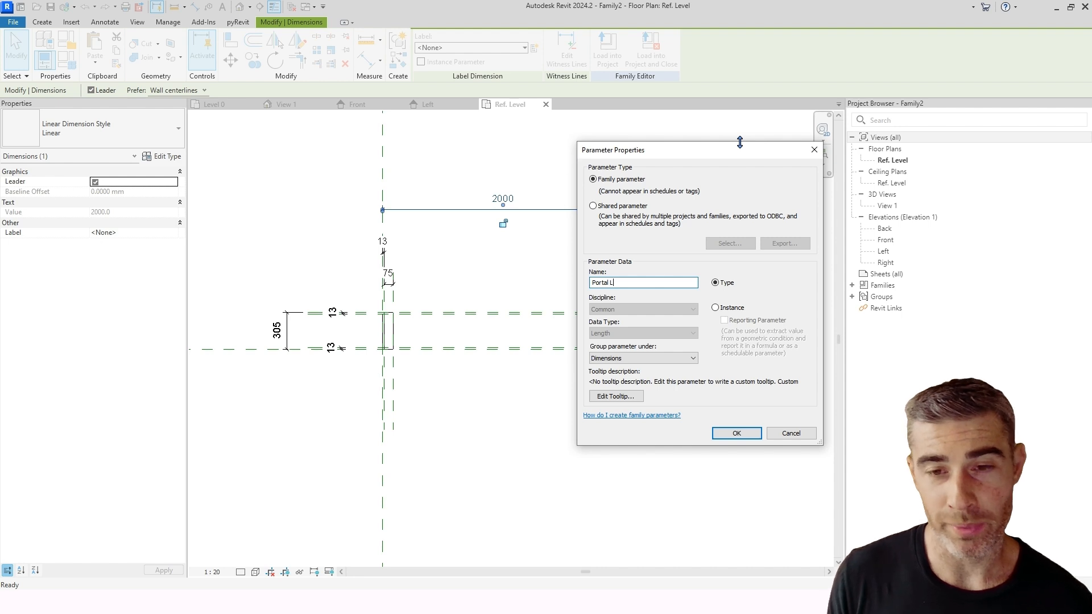
click(716, 307)
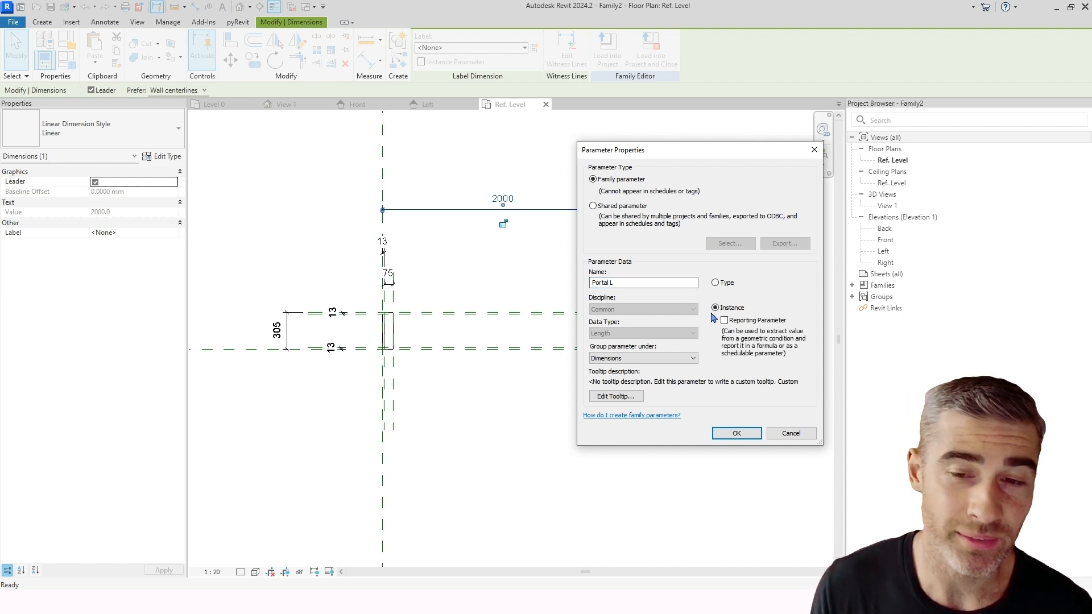
click(528, 271)
- Label the 305 mm depth dimension with a new instance family parameter named Portal W
middle_drag(533, 281, 535, 280)
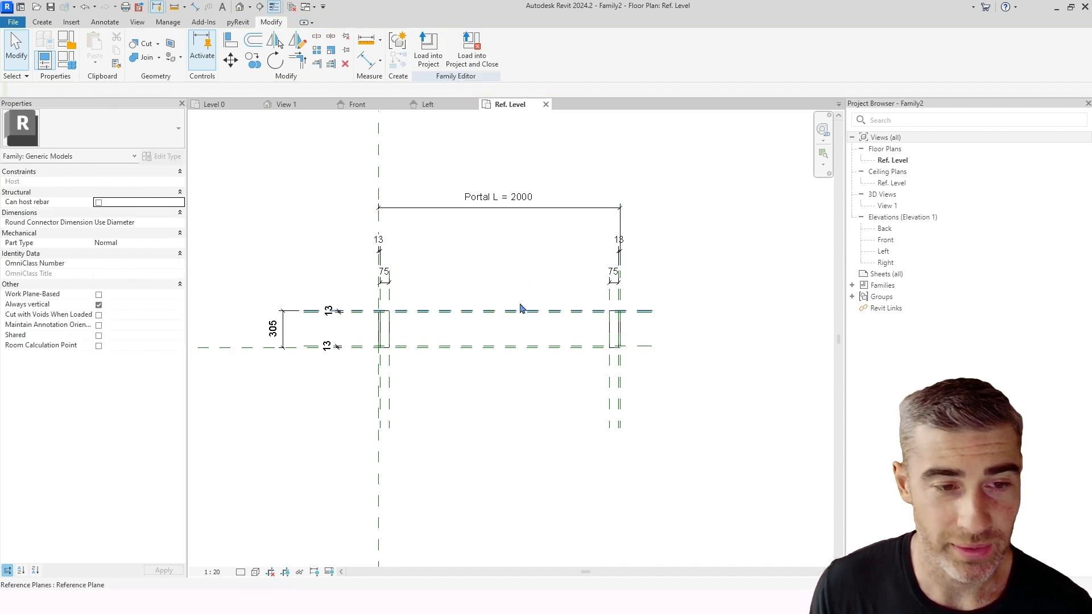
click(283, 329)
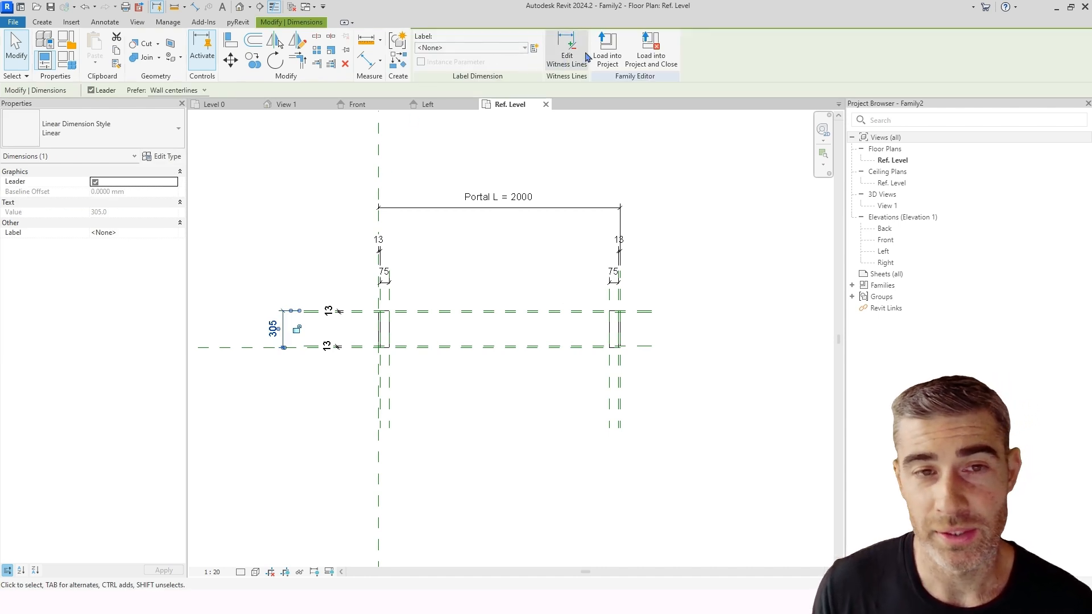
click(535, 48)
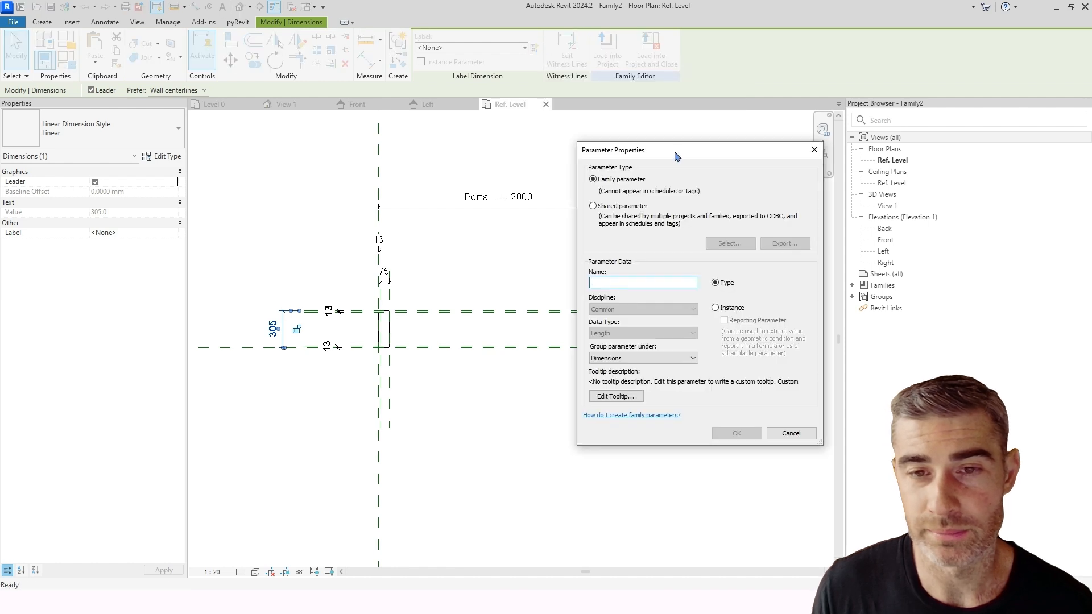
drag(674, 153, 638, 138)
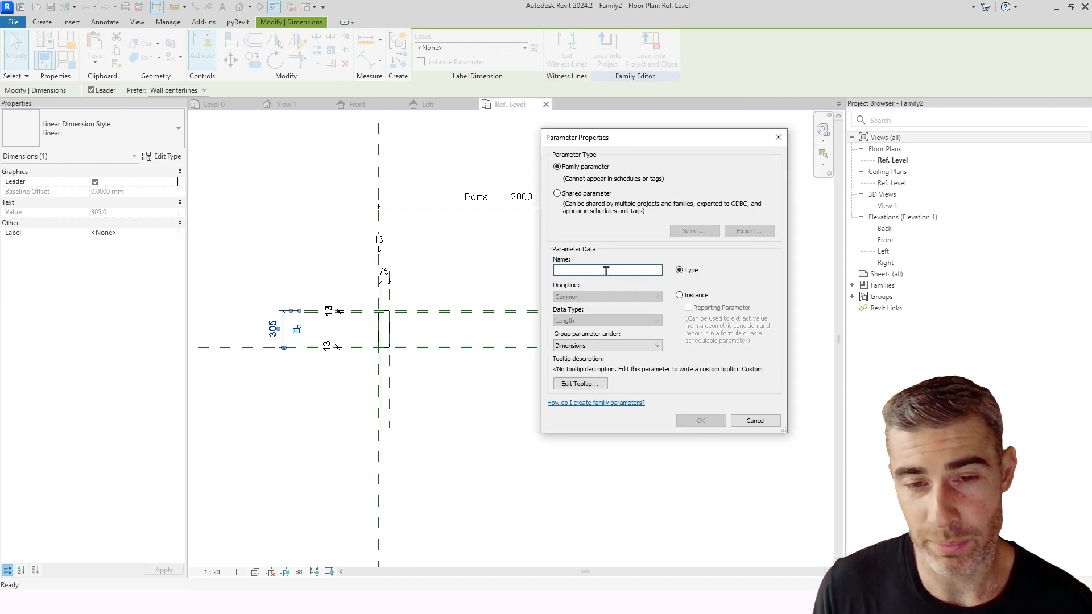
text(Porta)
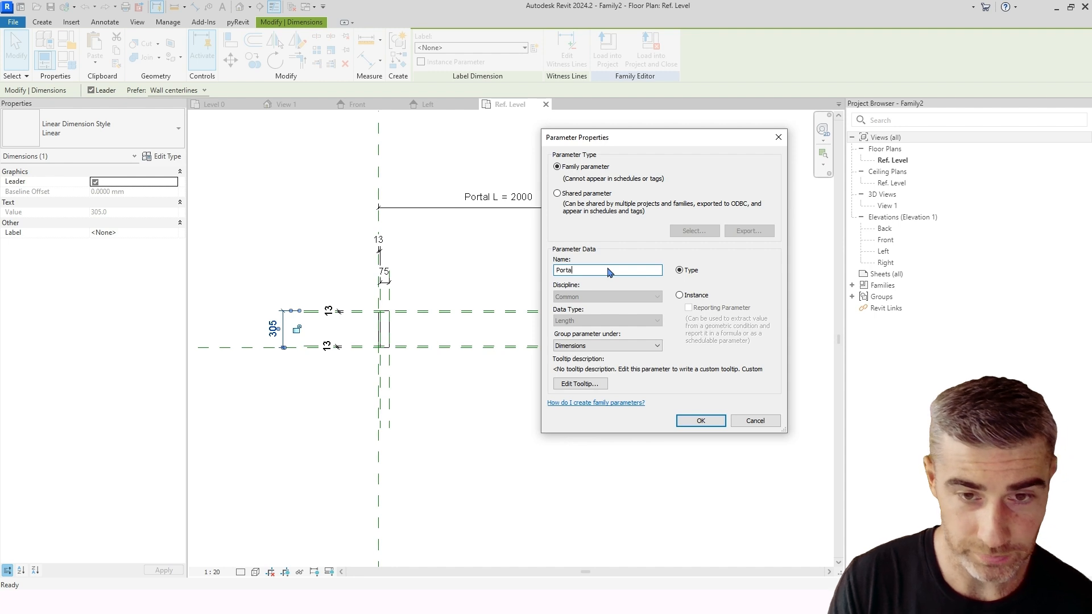
text(l W)
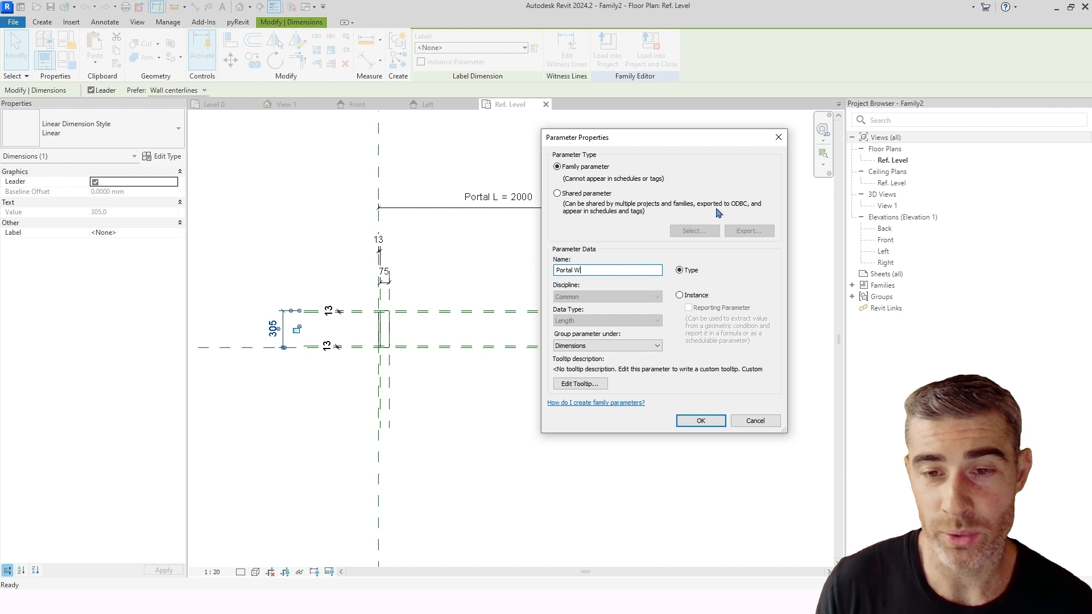
click(680, 296)
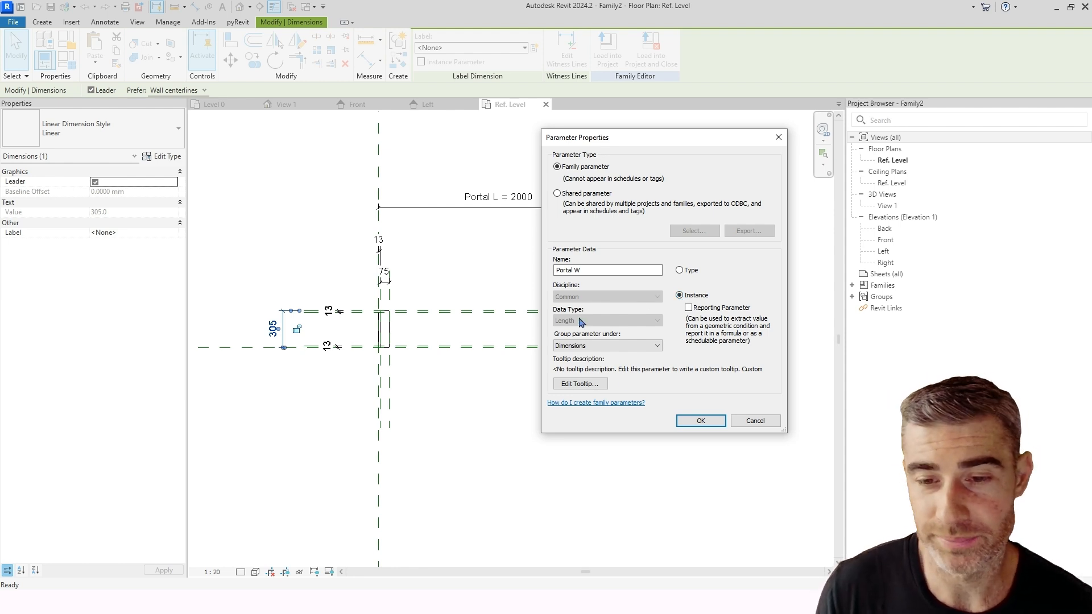
click(696, 421)
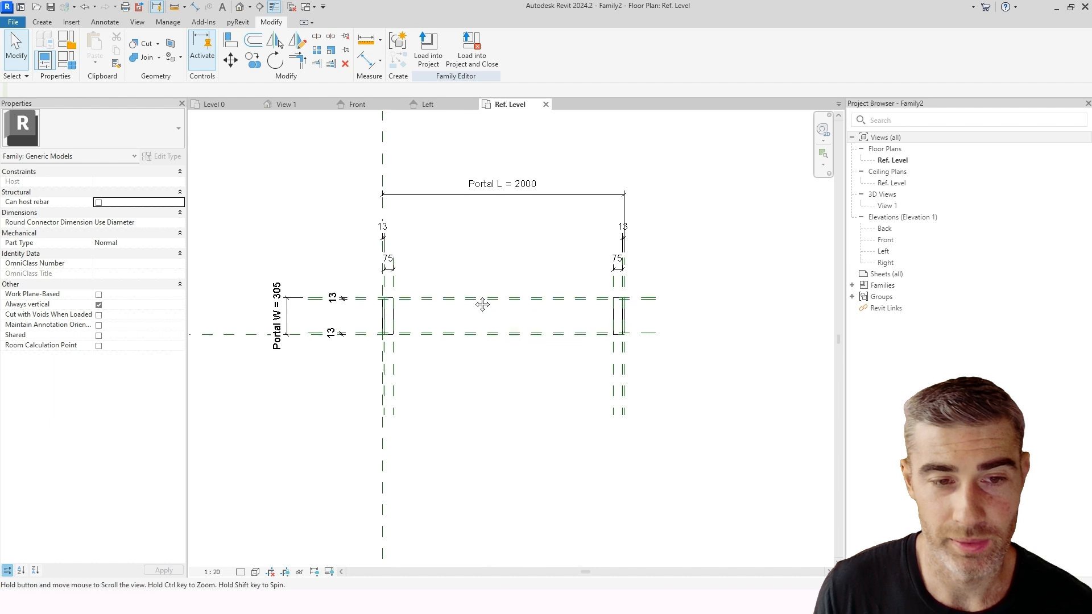
- Label the 13 mm dimension above the left jamb with a new type family parameter named Portal Reveal
scroll(395, 285, up, 2)
scroll(429, 271, down, 2)
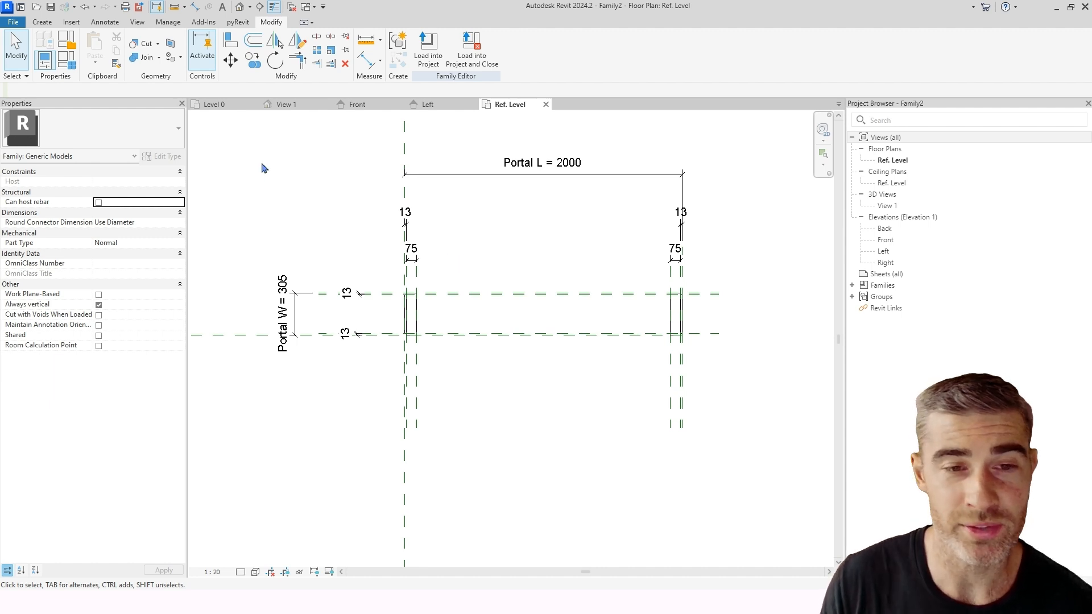
scroll(342, 216, up, 2)
click(442, 217)
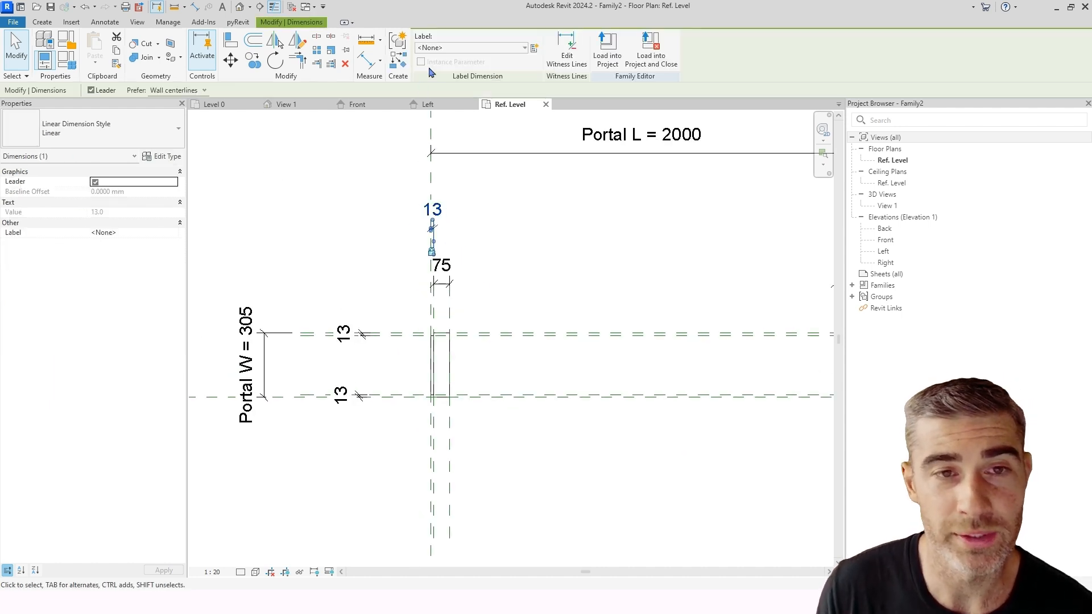
click(535, 49)
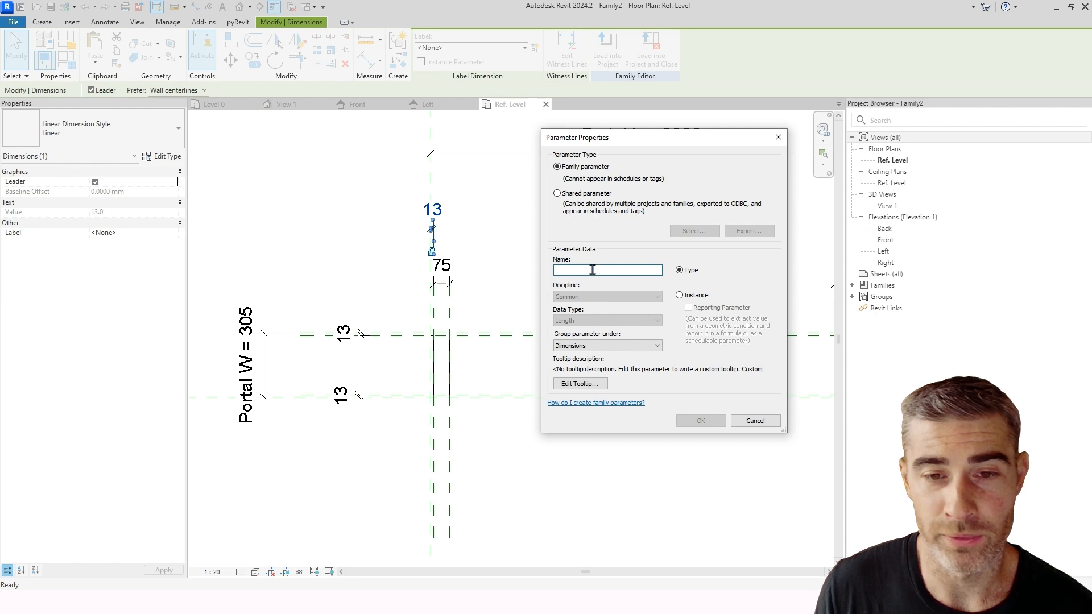
text(Portal)
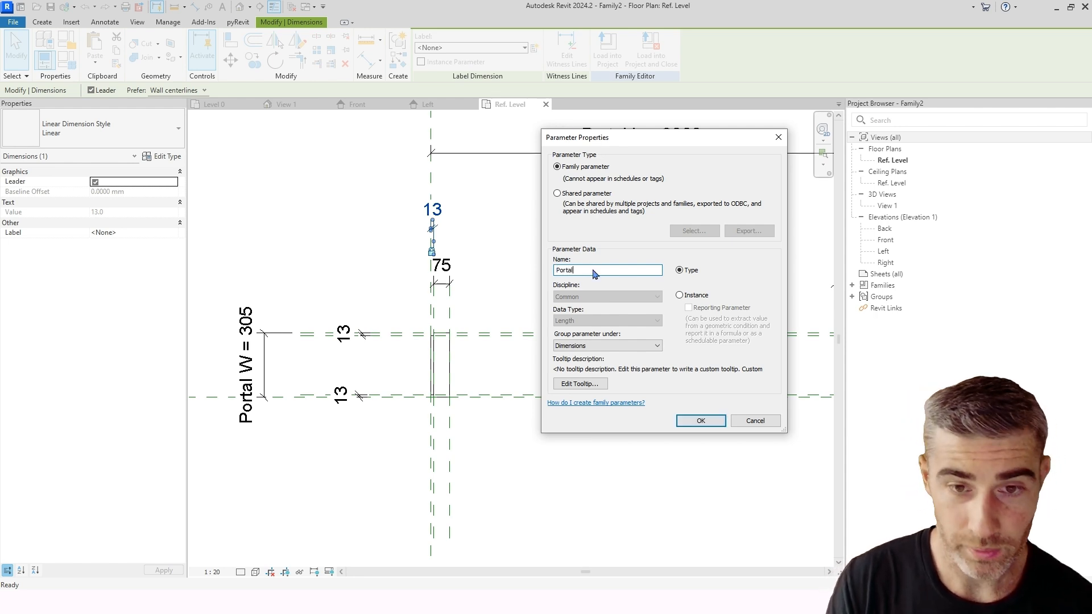
text( Reveal)
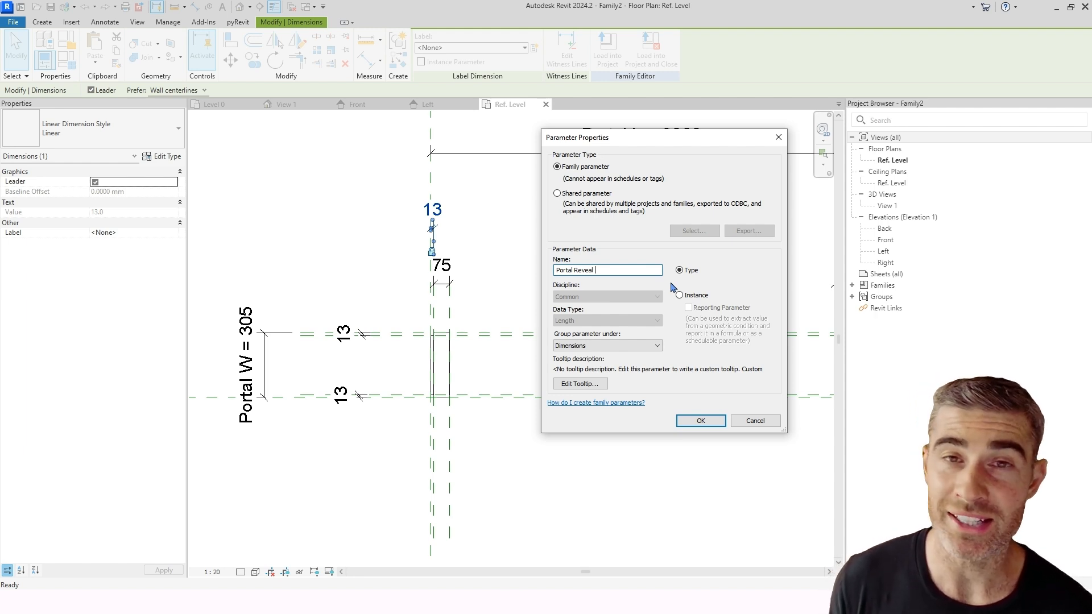
click(701, 419)
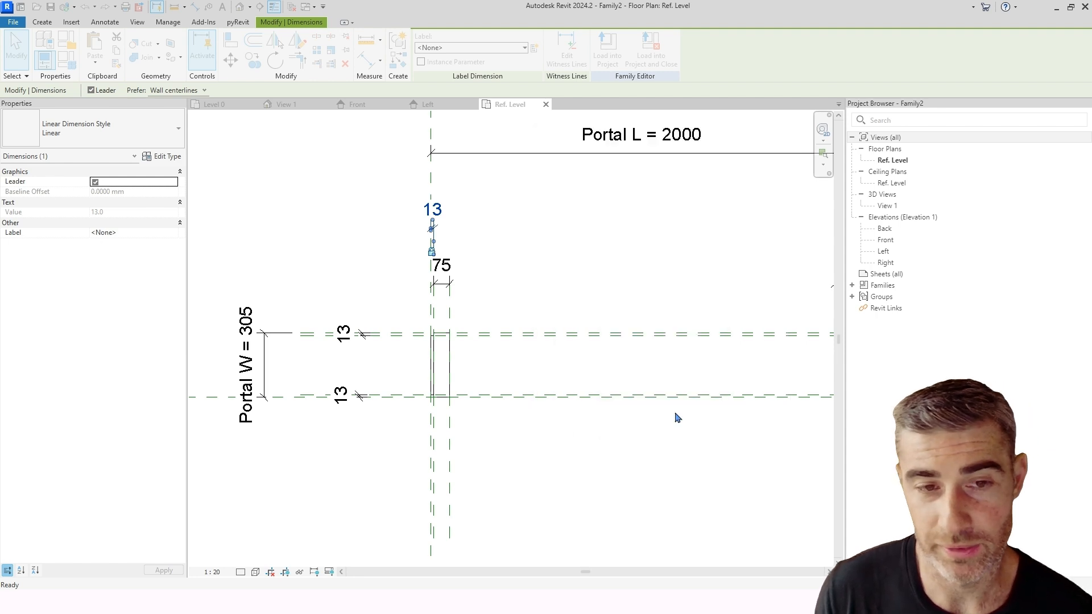
click(389, 341)
- Label the three remaining 13 mm dimensions in the Ref. Level plan with the existing Portal Reveal parameter
scroll(375, 284, down, 2)
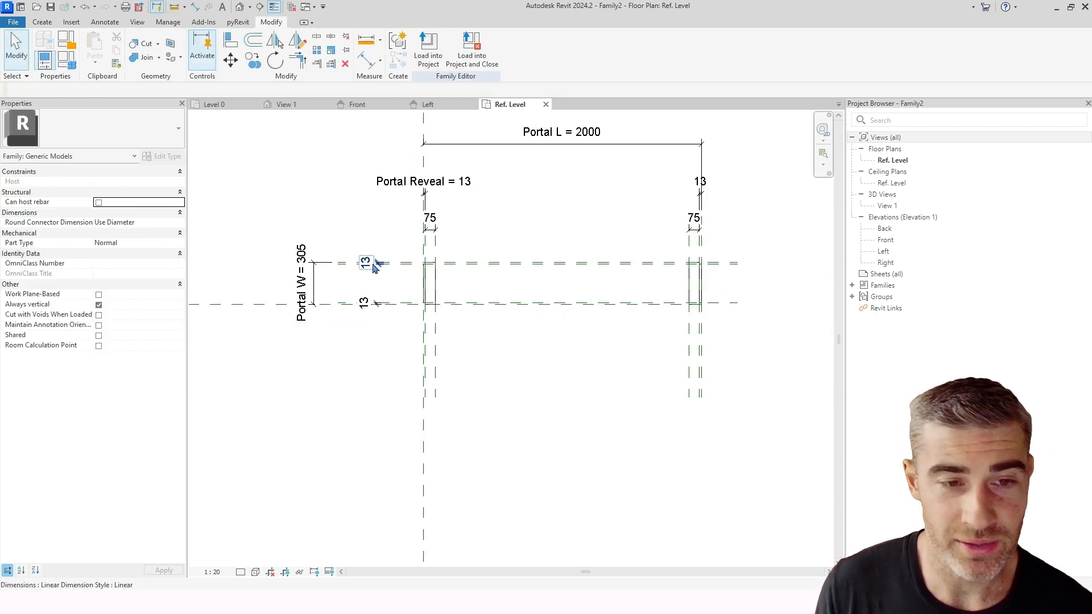
click(365, 305)
ctrl+click(366, 305)
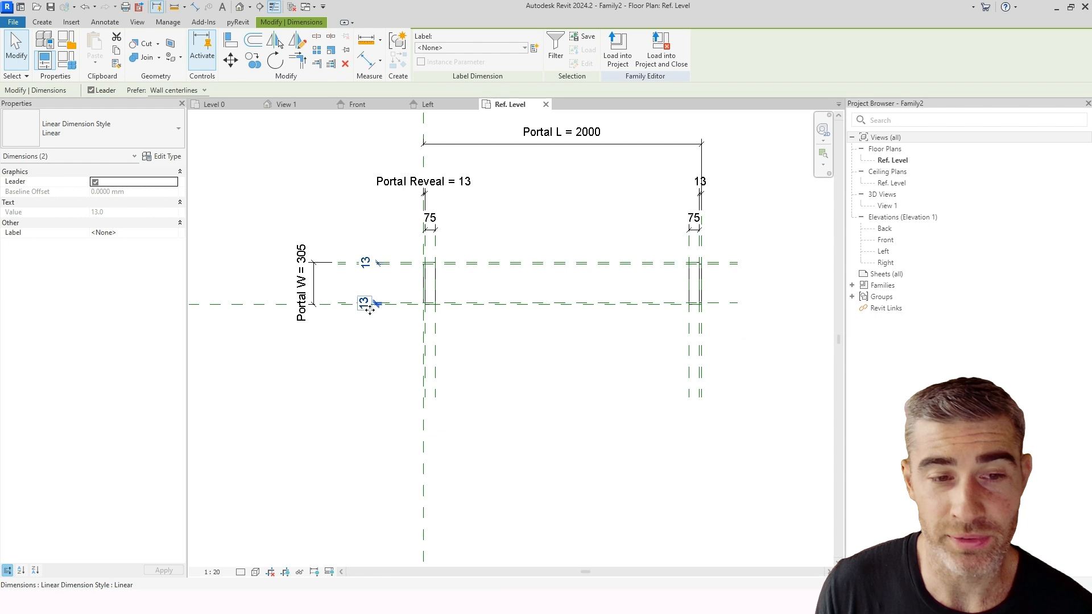
ctrl+click(702, 197)
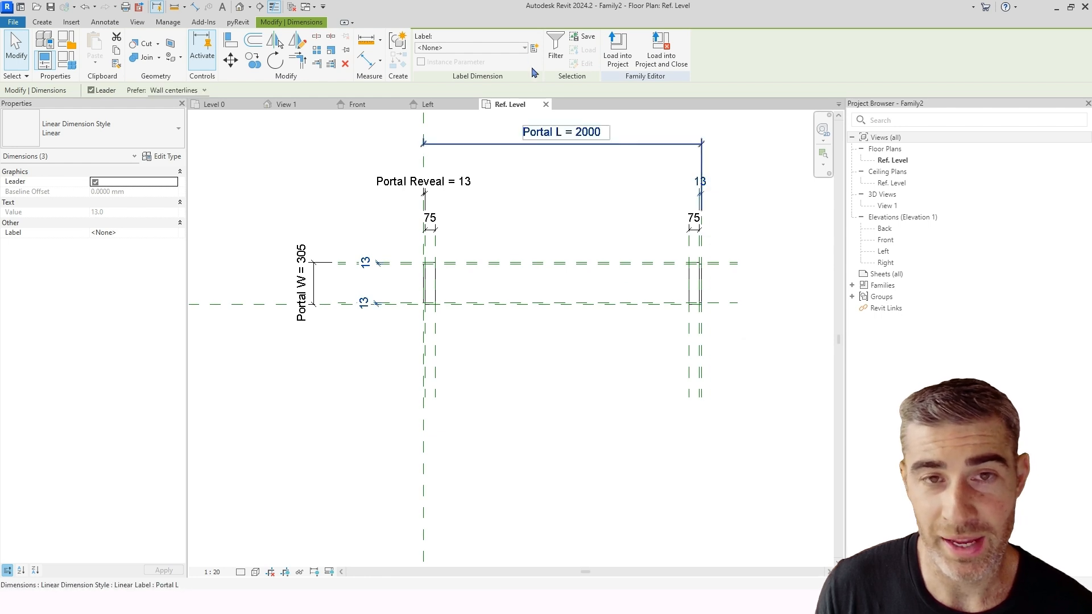
click(524, 49)
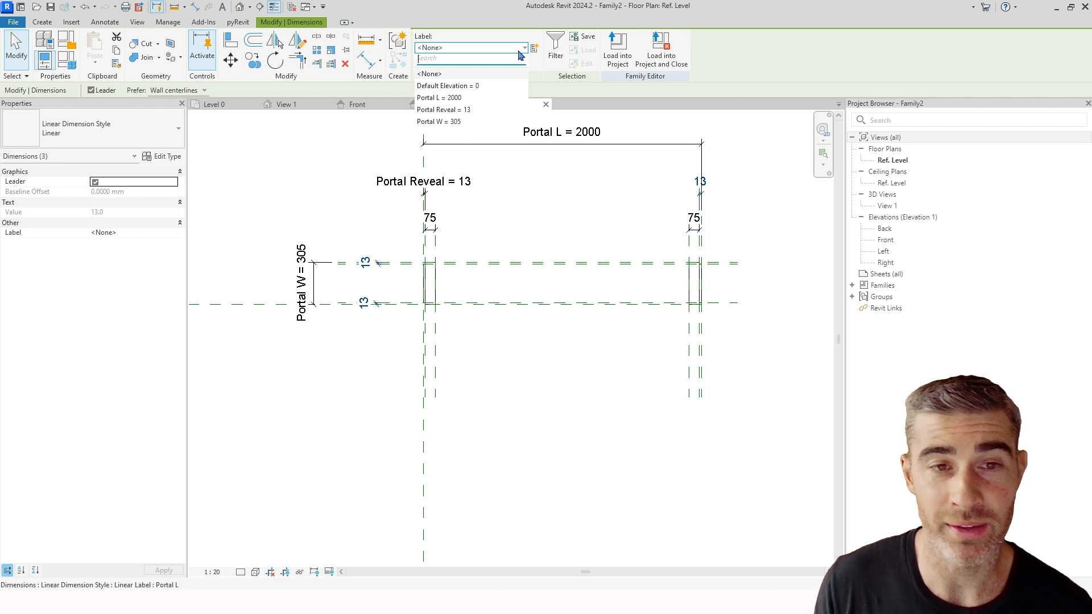
click(484, 111)
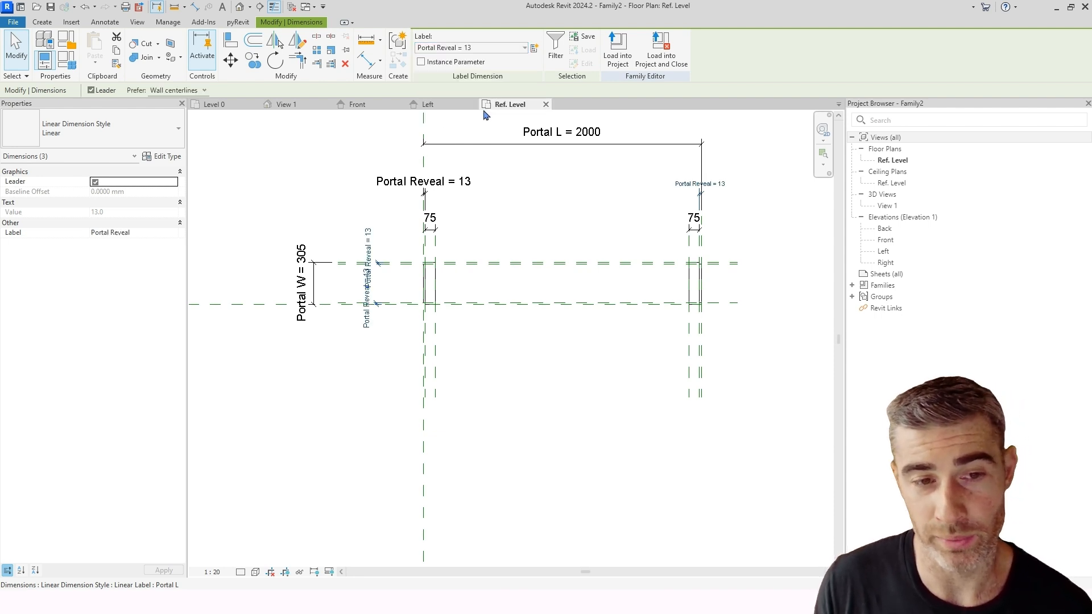
click(471, 236)
- Test the Portal Reveal parameter by setting the dimension above the left jamb to 25 mm, and undo the change
click(472, 189)
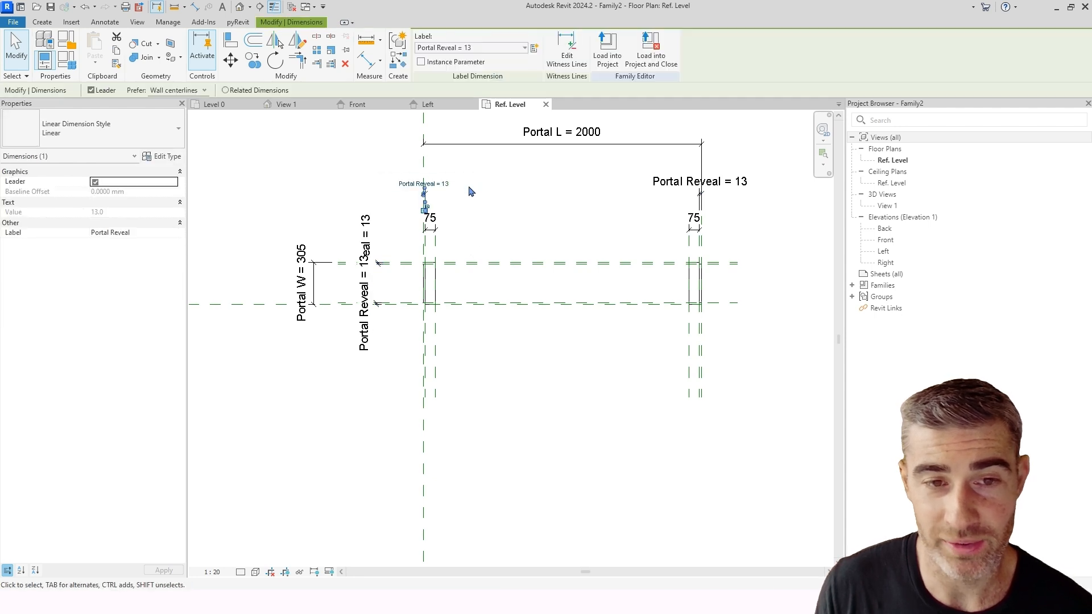
click(459, 187)
scroll(413, 228, up, 2)
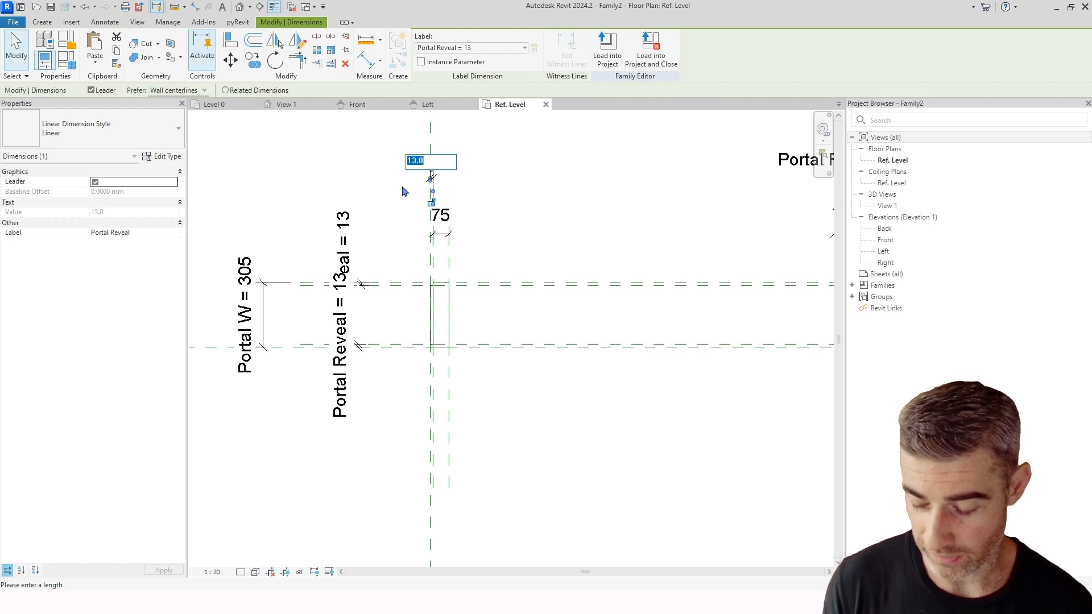
text(25)
key(Return)
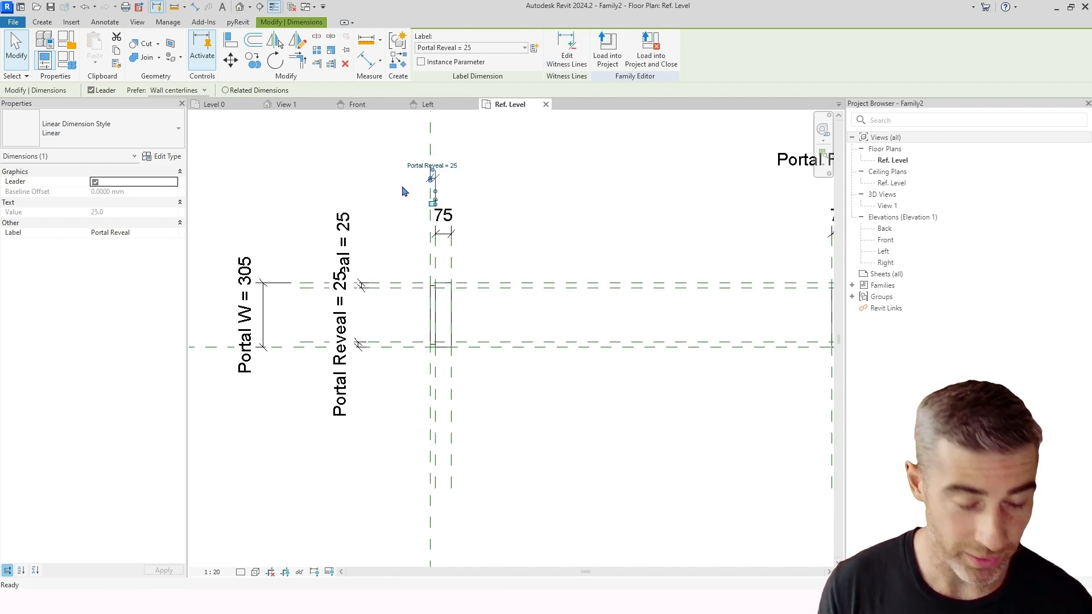
key(ctrl+z)
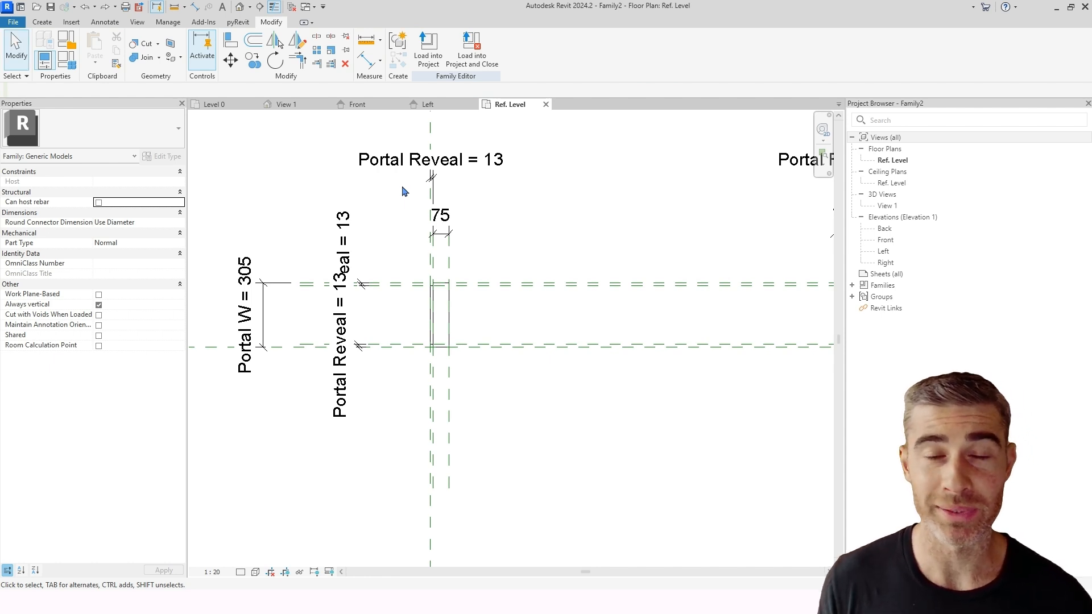
- Set the plan view scale to 1:10 and move the lower Portal Reveal dimension leftward, clear of the upper one
scroll(489, 237, down, 2)
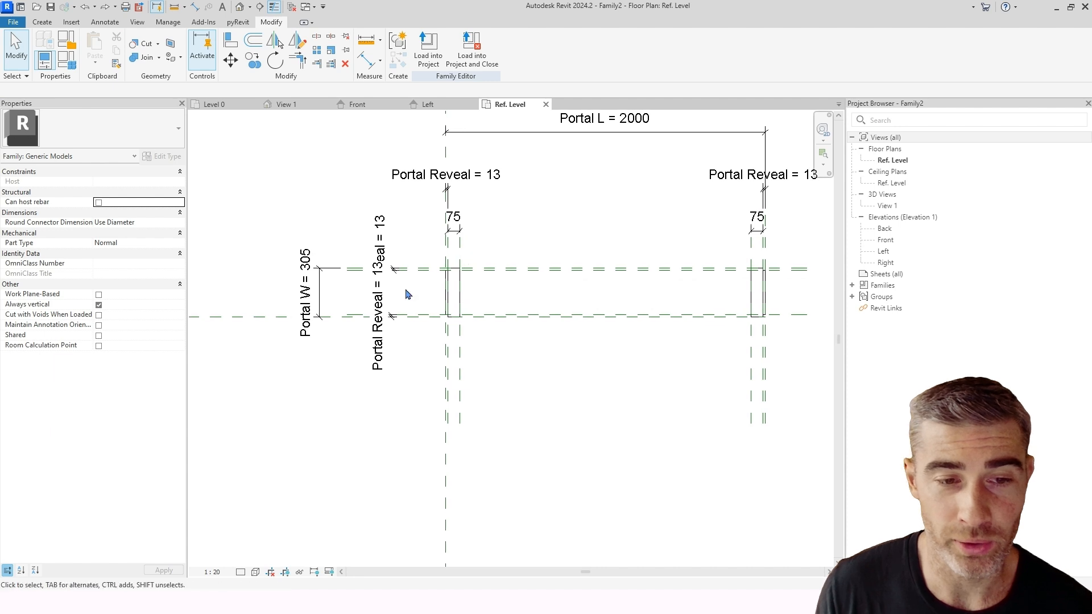
click(213, 572)
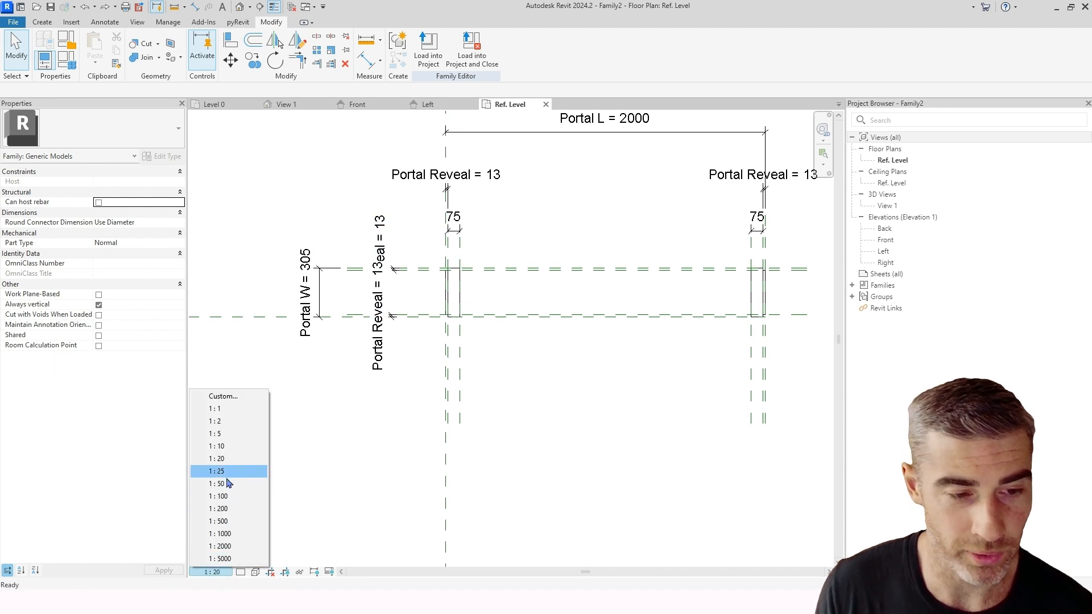
click(232, 448)
scroll(378, 322, up, 2)
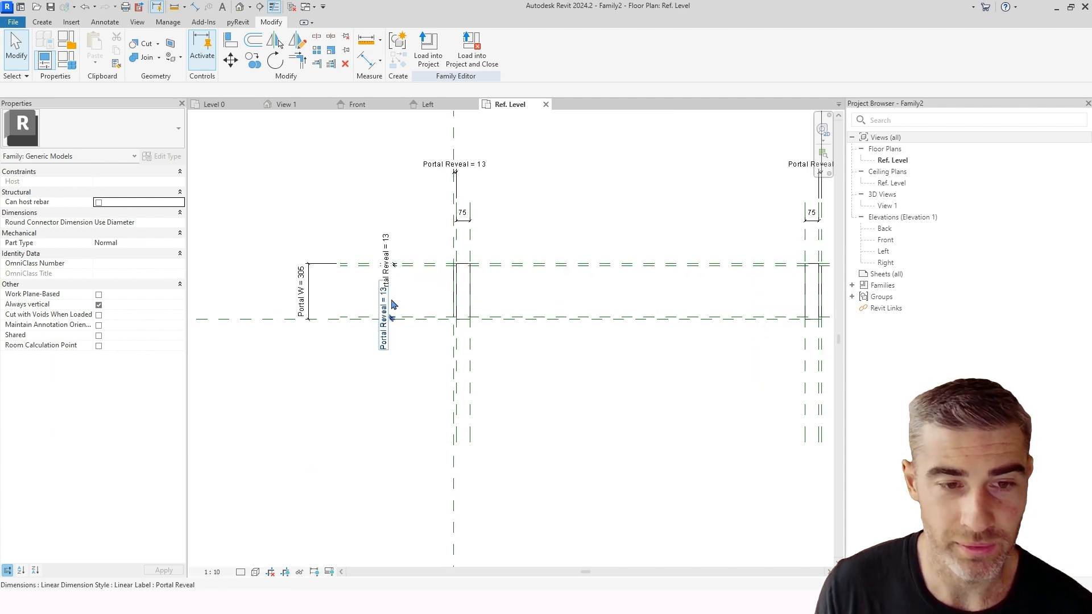
click(391, 317)
drag(382, 314, 353, 317)
key(Escape)
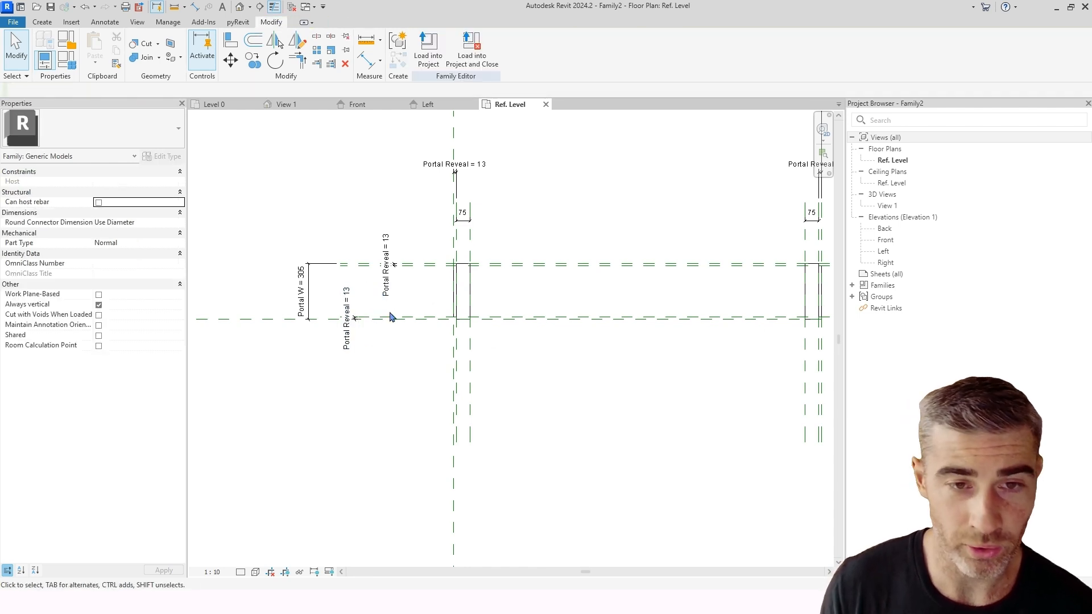
- Label the 75 mm dimension above the left jamb with a new type family parameter named Portal Frame
scroll(499, 214, up, 1)
scroll(498, 214, down, 1)
middle_drag(497, 214, 424, 258)
click(356, 267)
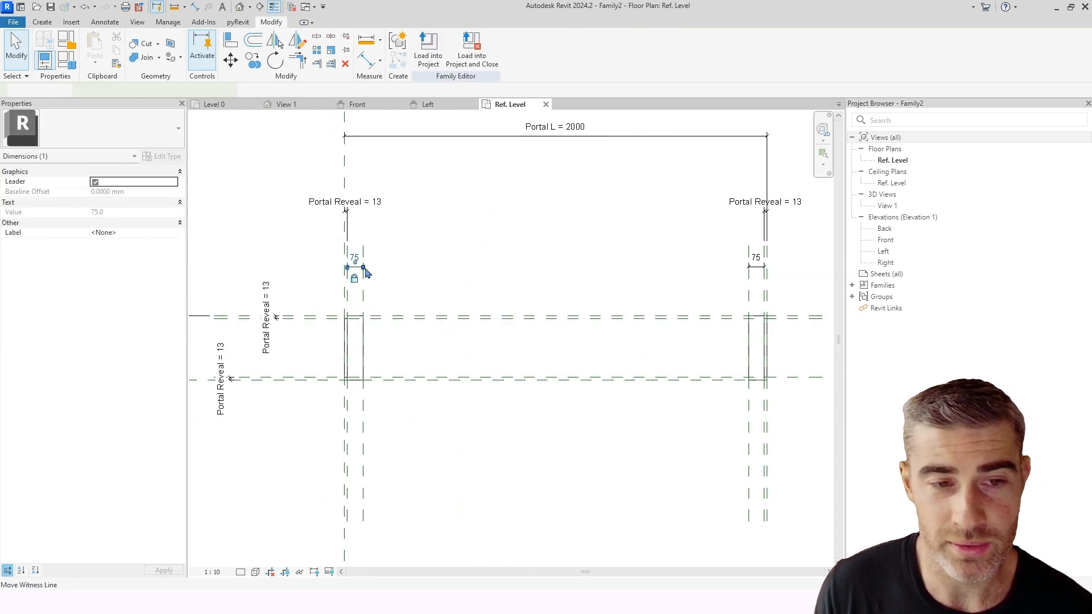
click(535, 48)
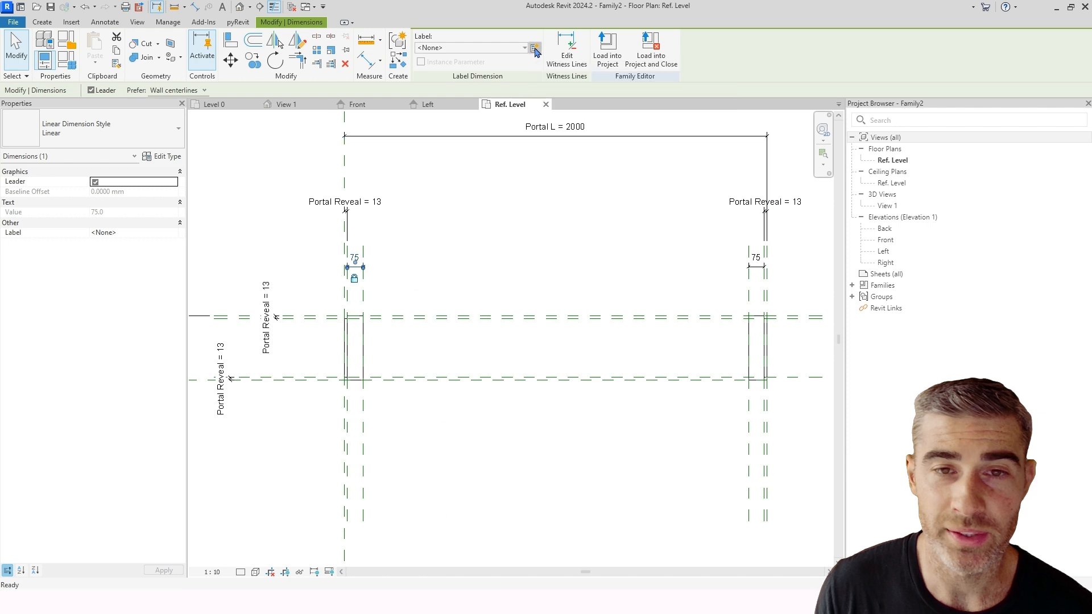
text(pOR)
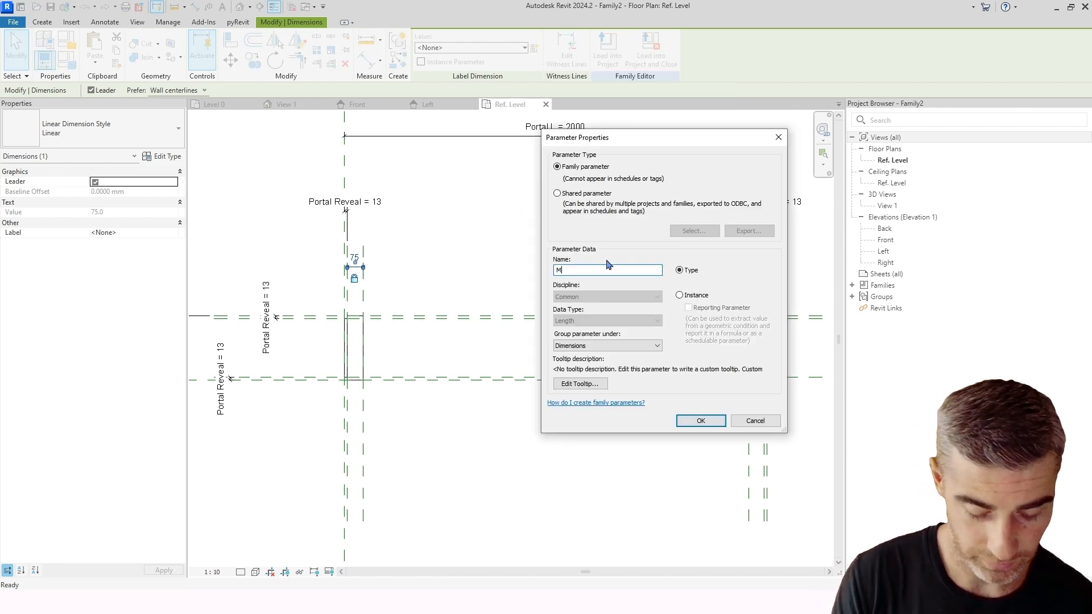
key(BackSpace)
key(BackSpace)
key(BackSpace)
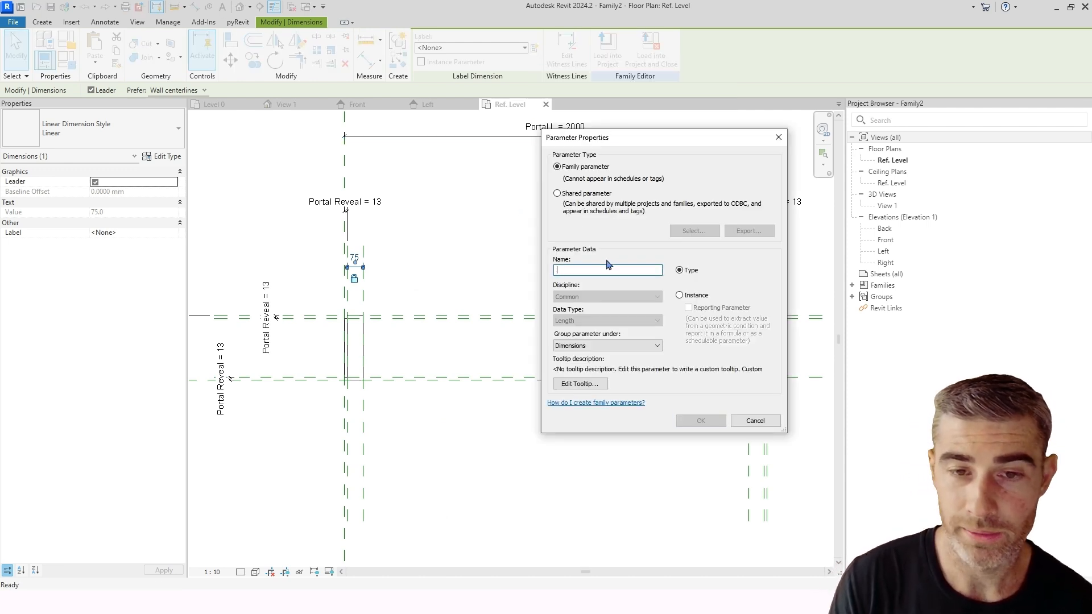
text(Portal)
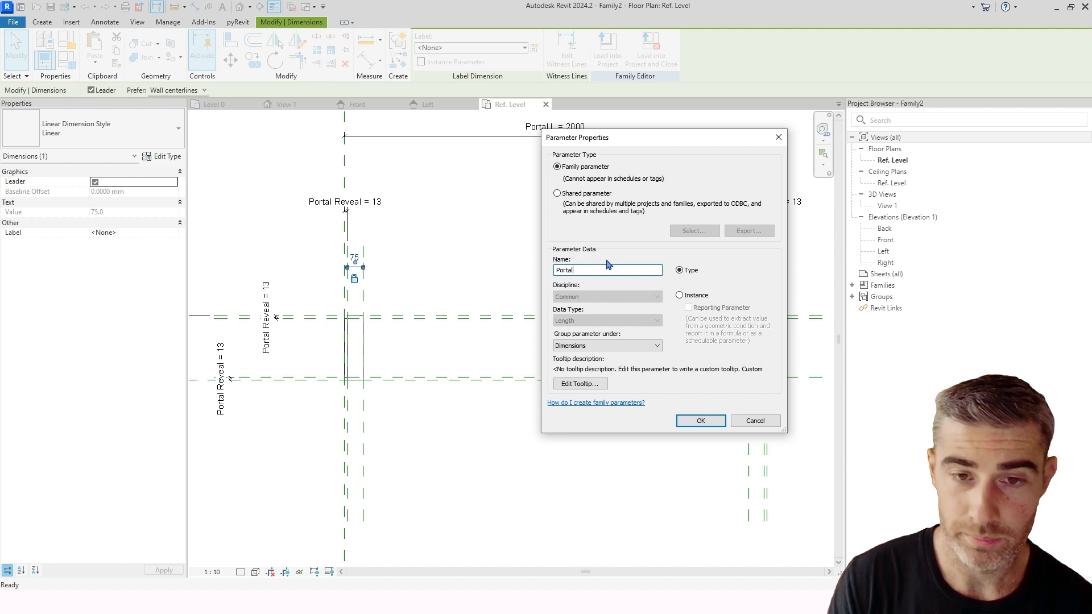
text( Fr)
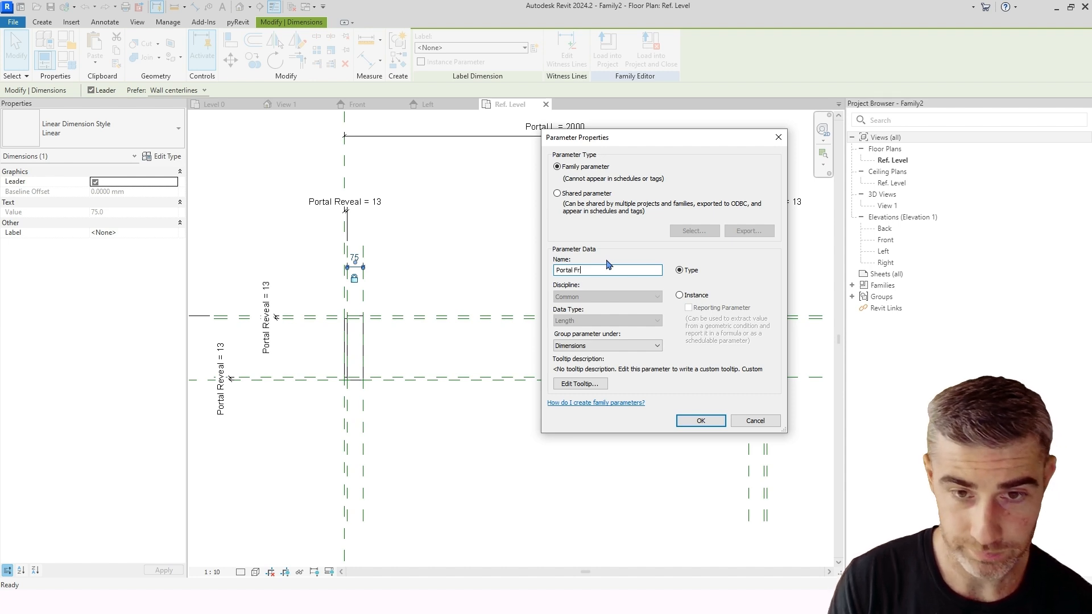
text(ame)
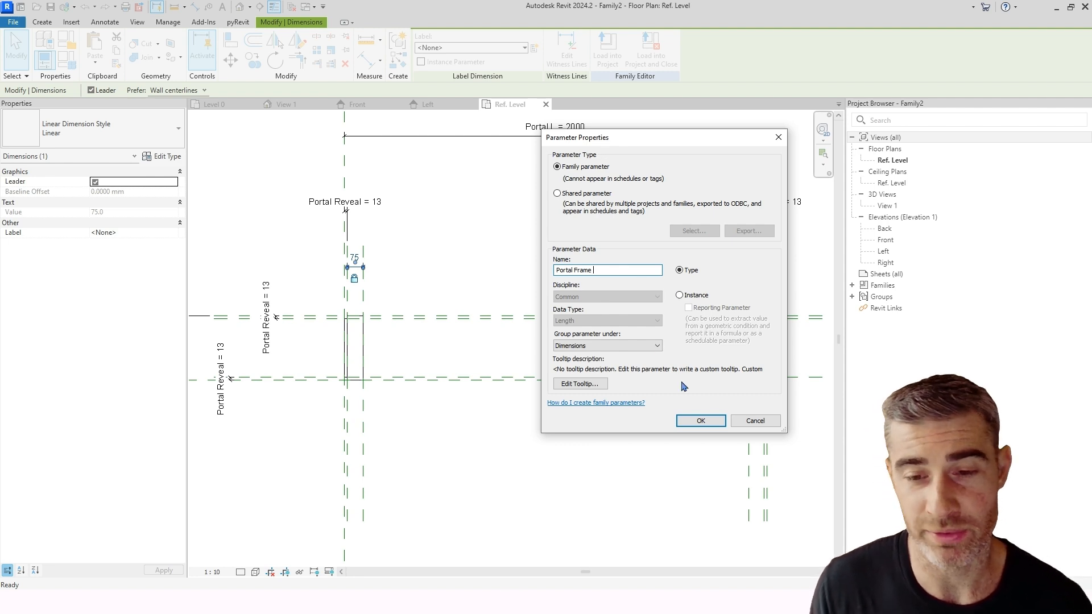
click(700, 421)
scroll(546, 319, down, 2)
key(Escape)
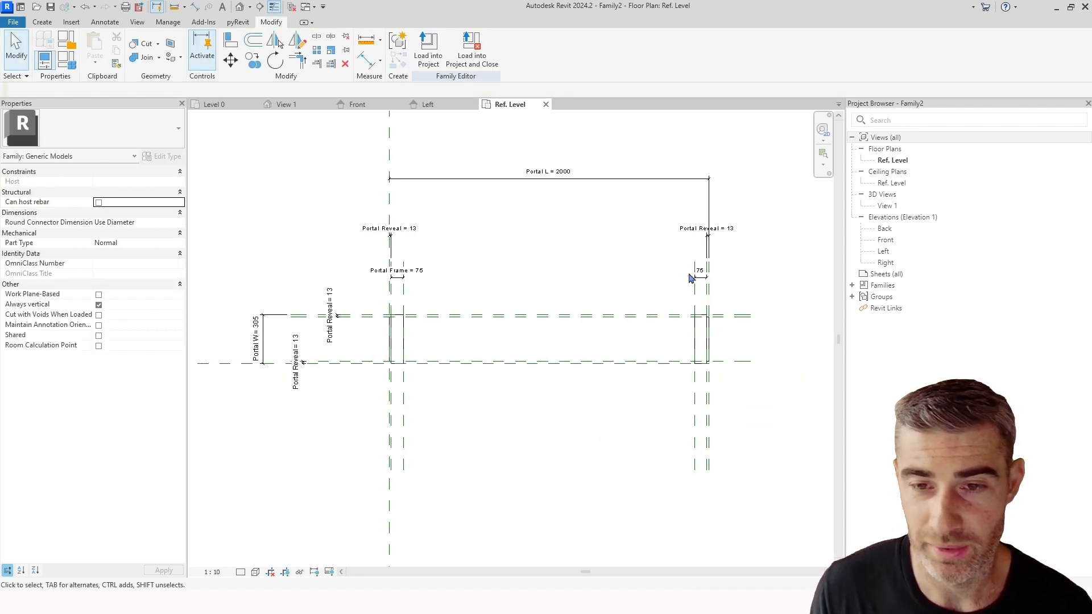
- Label the 75 mm dimension above the right jamb with the existing Portal Frame parameter
click(699, 275)
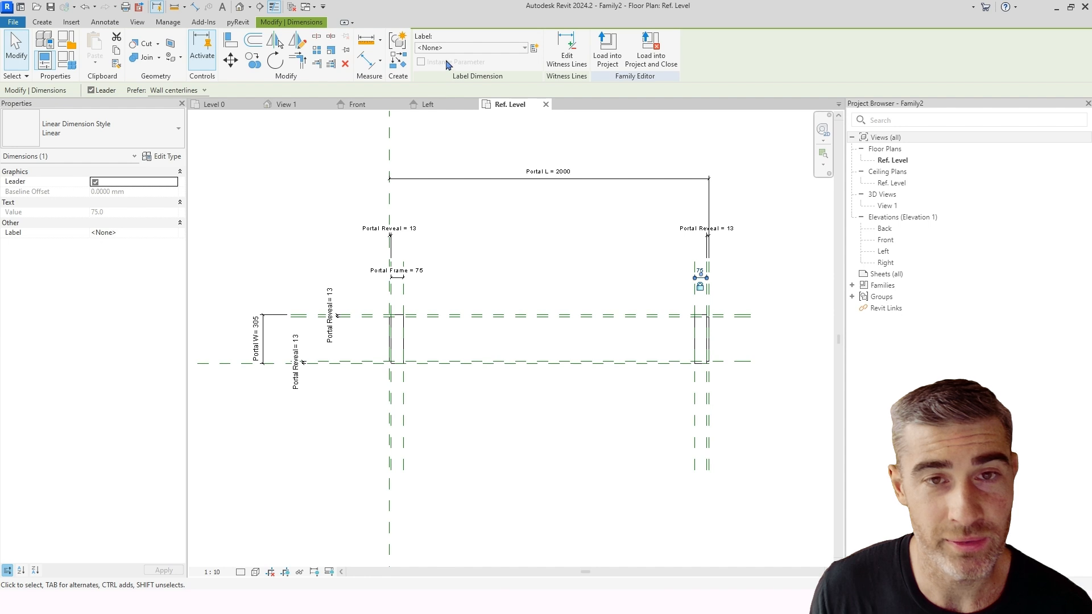
click(507, 49)
click(492, 99)
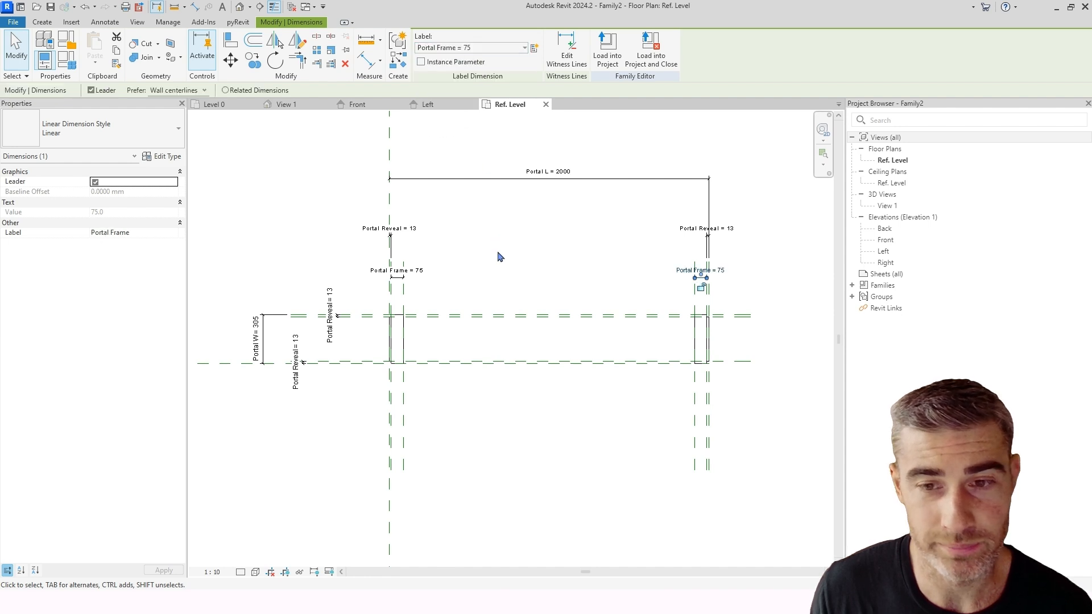
click(497, 254)
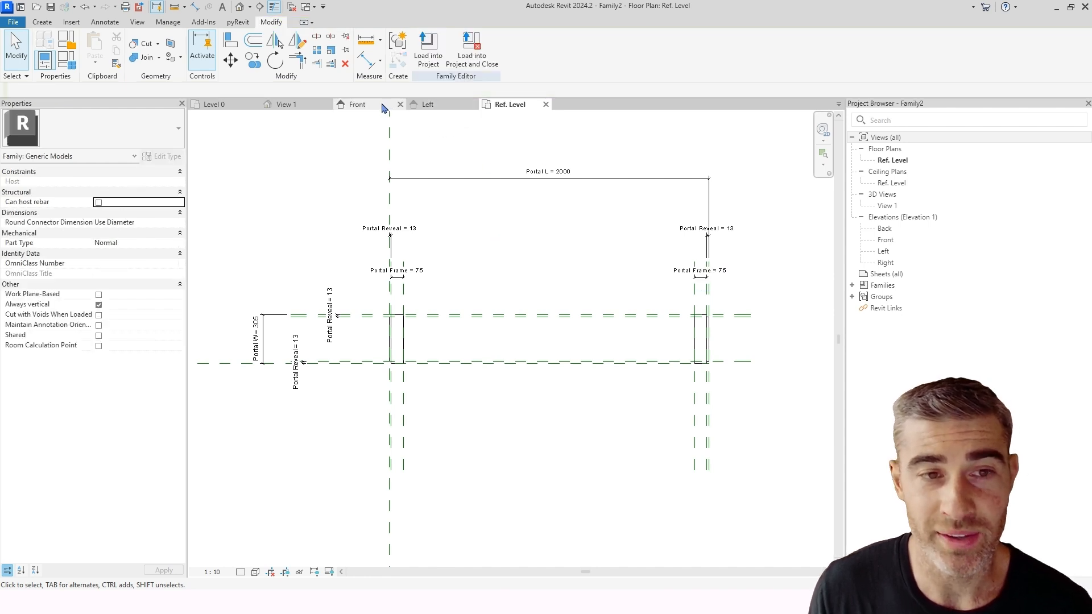
- In the Front elevation, label the 75 mm dimension at the frame's head with the Portal Frame parameter
click(357, 104)
scroll(358, 199, up, 3)
scroll(360, 199, up, 1)
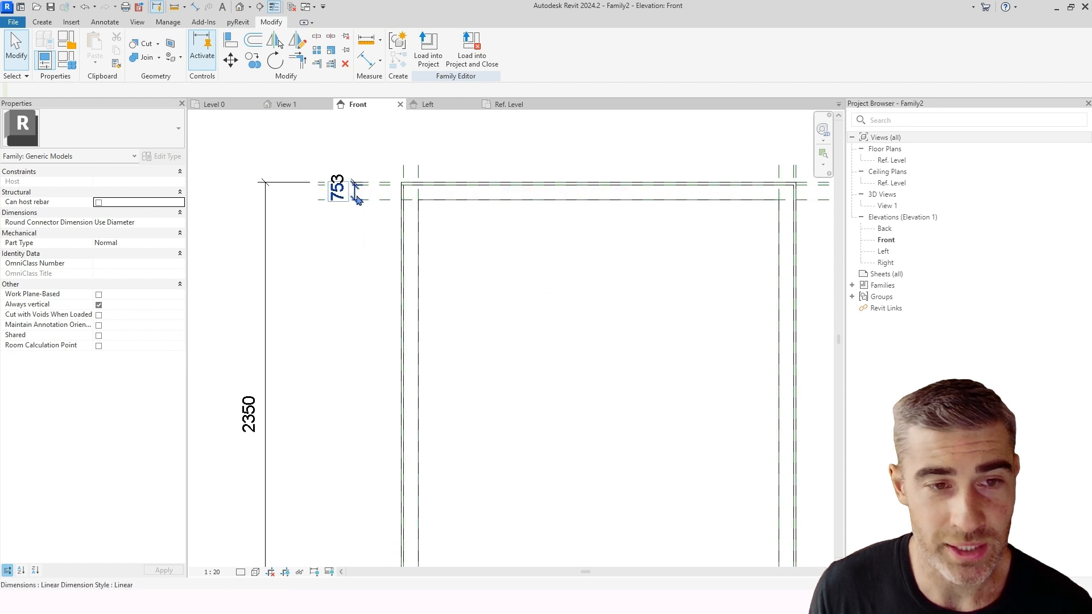
click(356, 192)
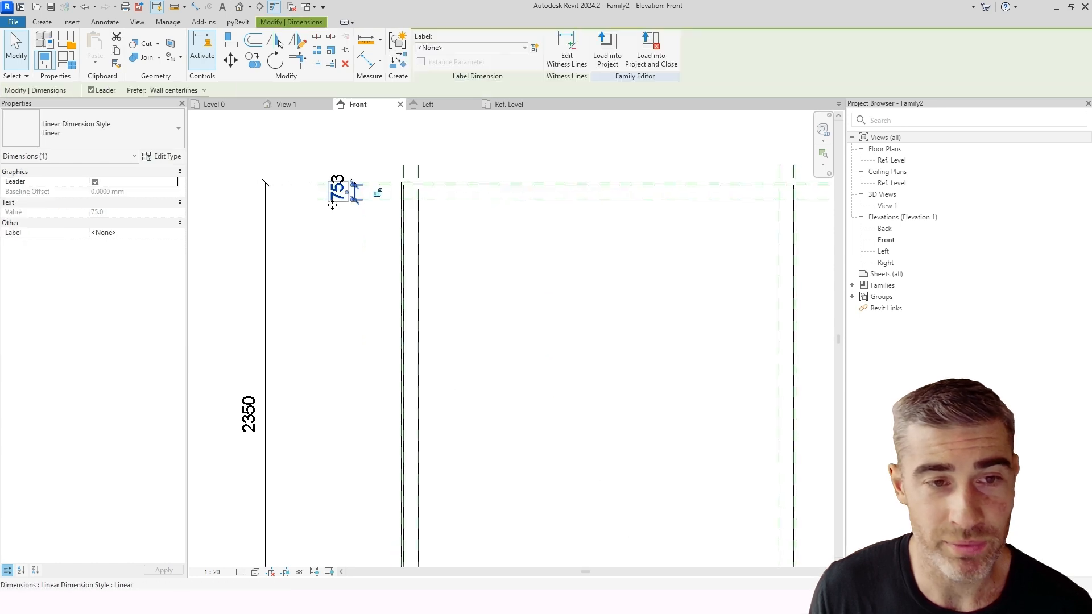
click(458, 48)
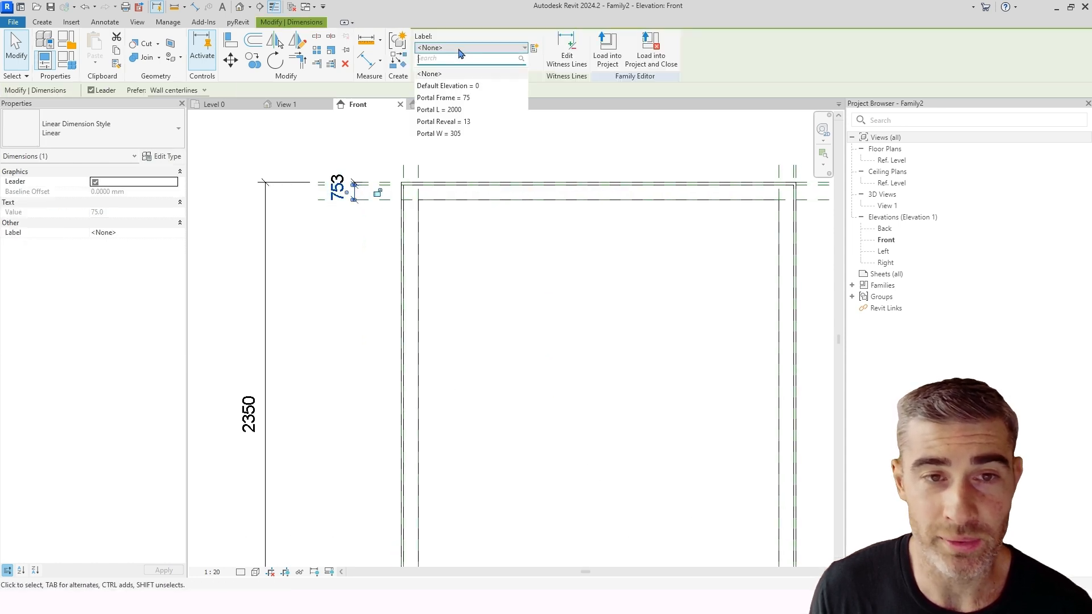
click(478, 98)
- Label the 13 mm dimension at the frame's head with Portal Reveal and move it leftward, clear of the Portal Frame dimension
click(336, 184)
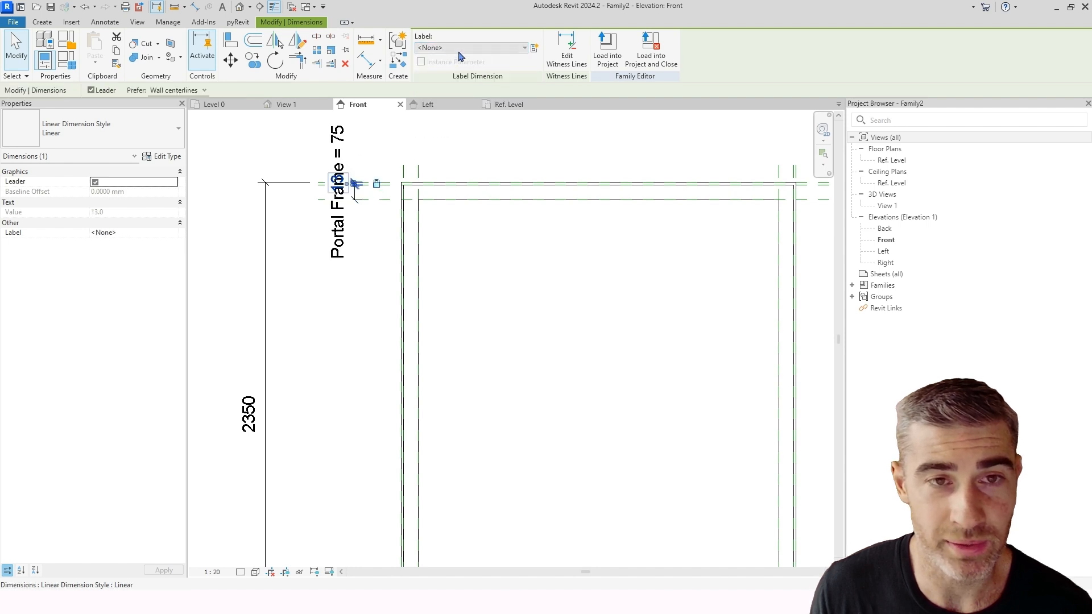
click(470, 48)
click(465, 122)
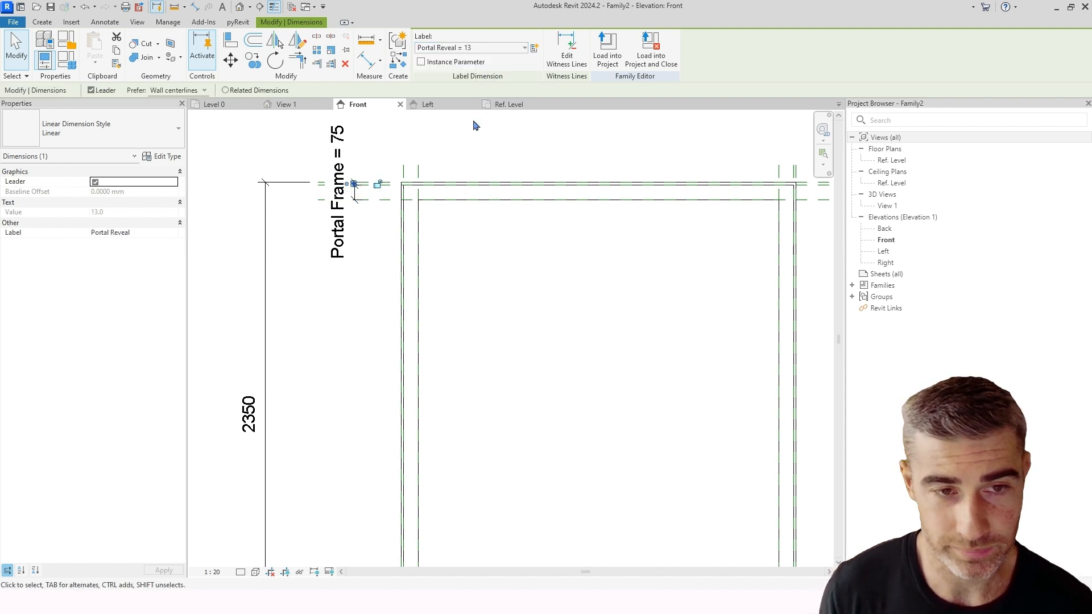
click(472, 121)
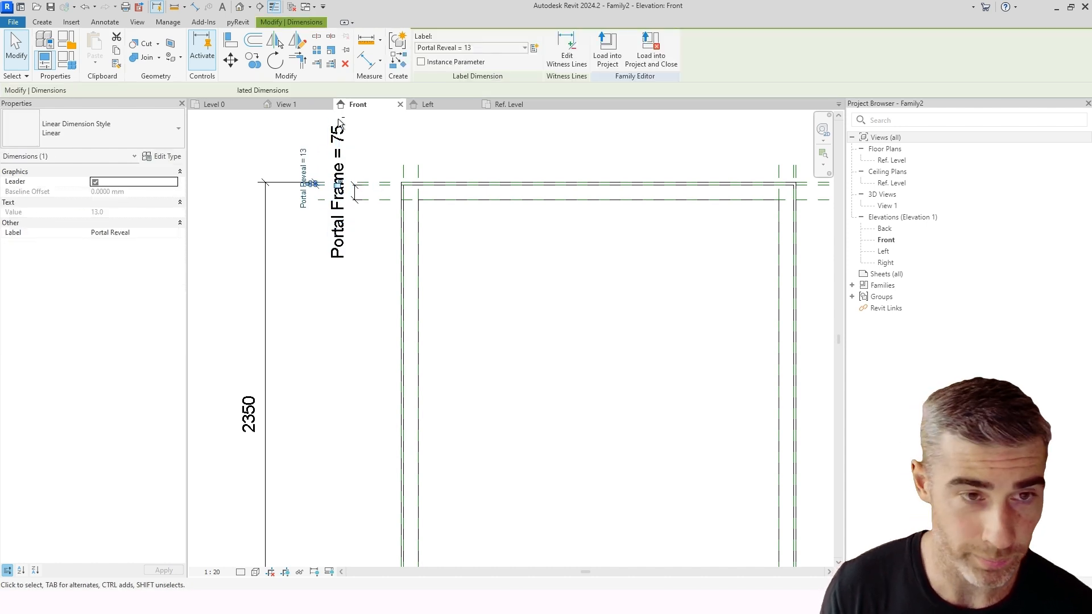
- Label the overall 2350 mm height dimension in the Front elevation with a new instance family parameter named Portal H
scroll(367, 199, down, 2)
middle_drag(367, 199, 353, 172)
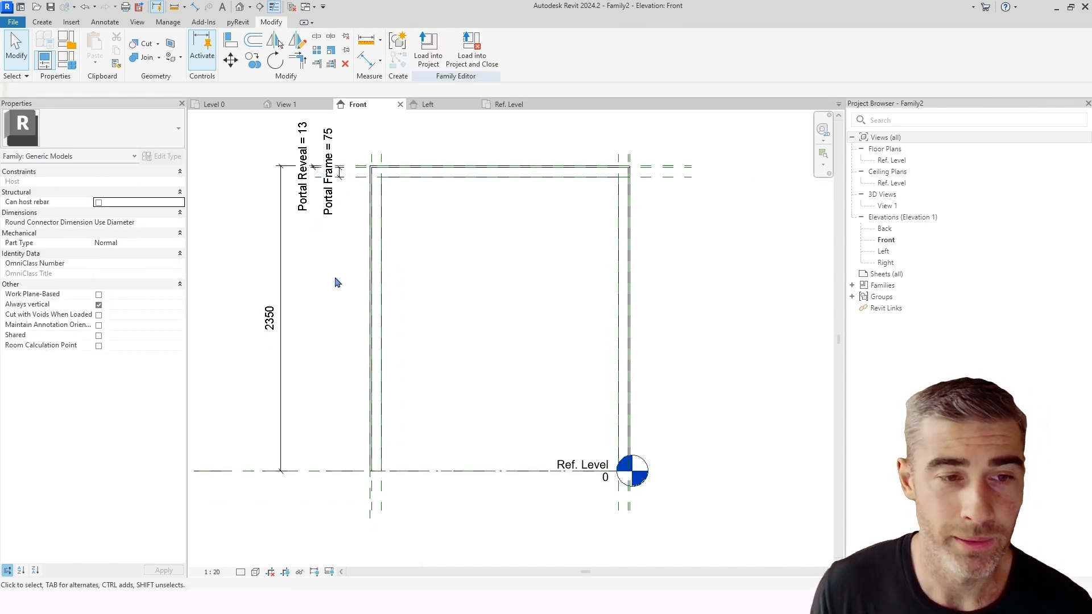
click(278, 272)
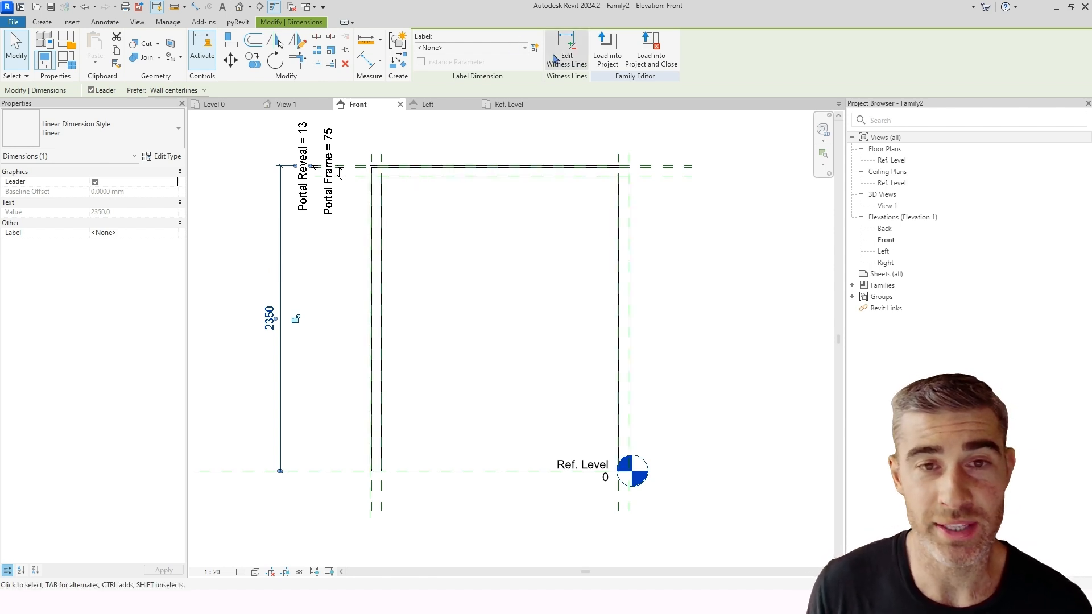
click(534, 48)
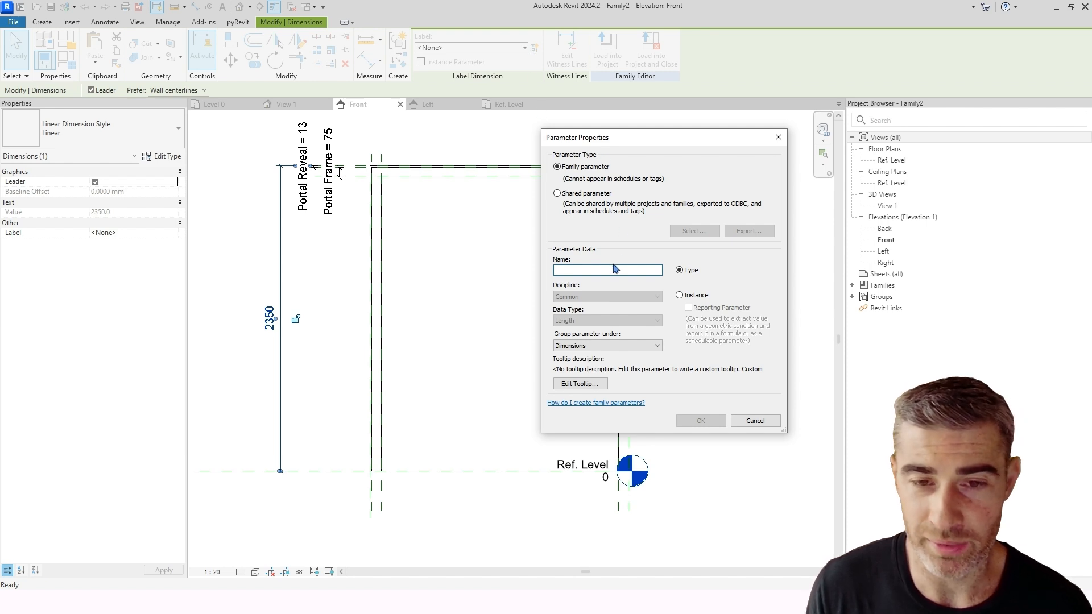
text(Portal H)
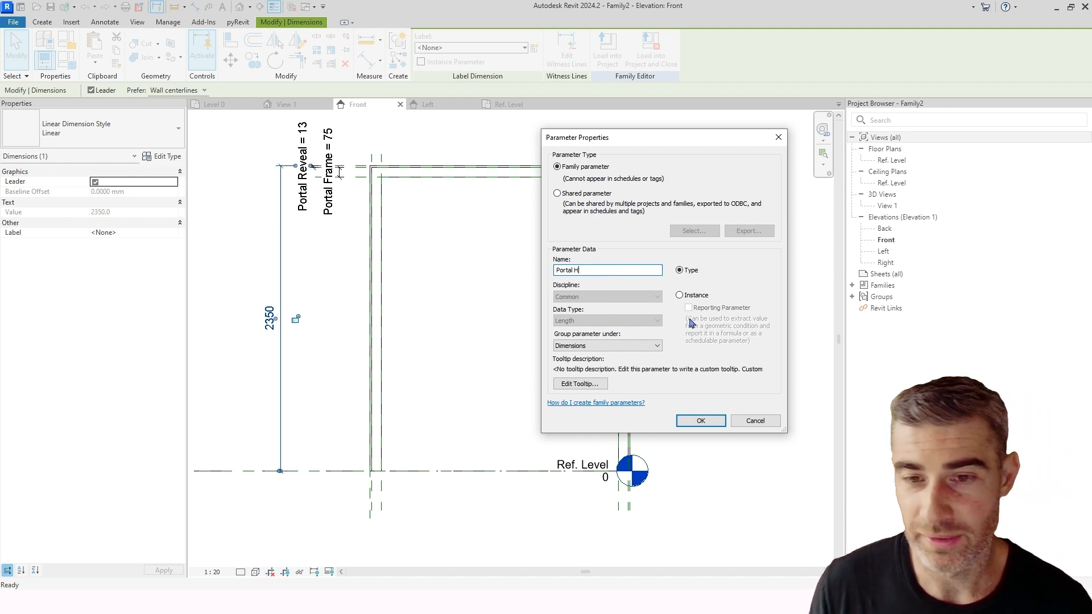
click(679, 295)
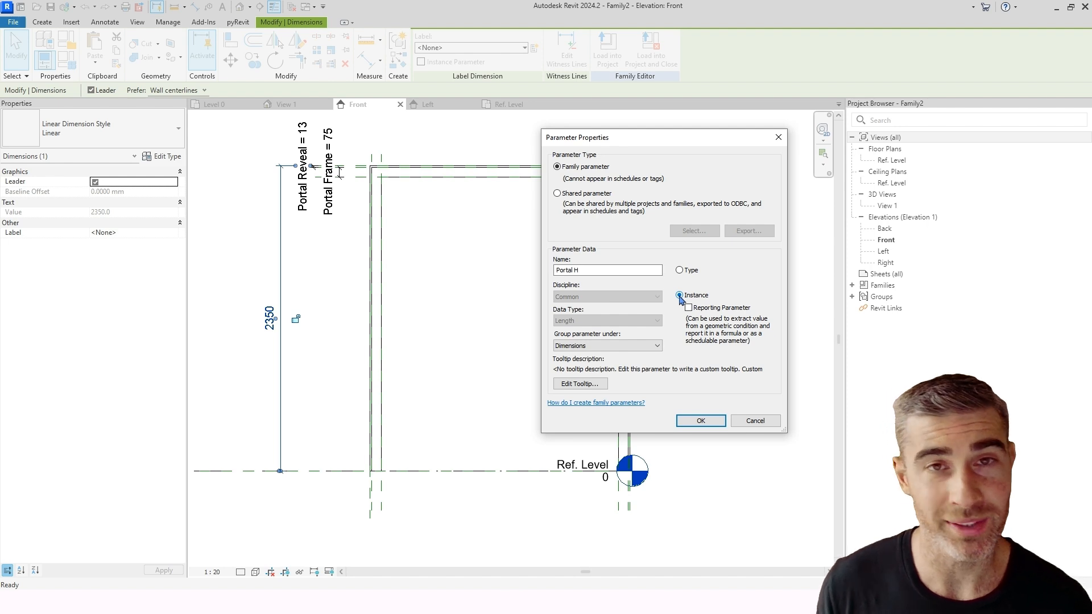
click(701, 421)
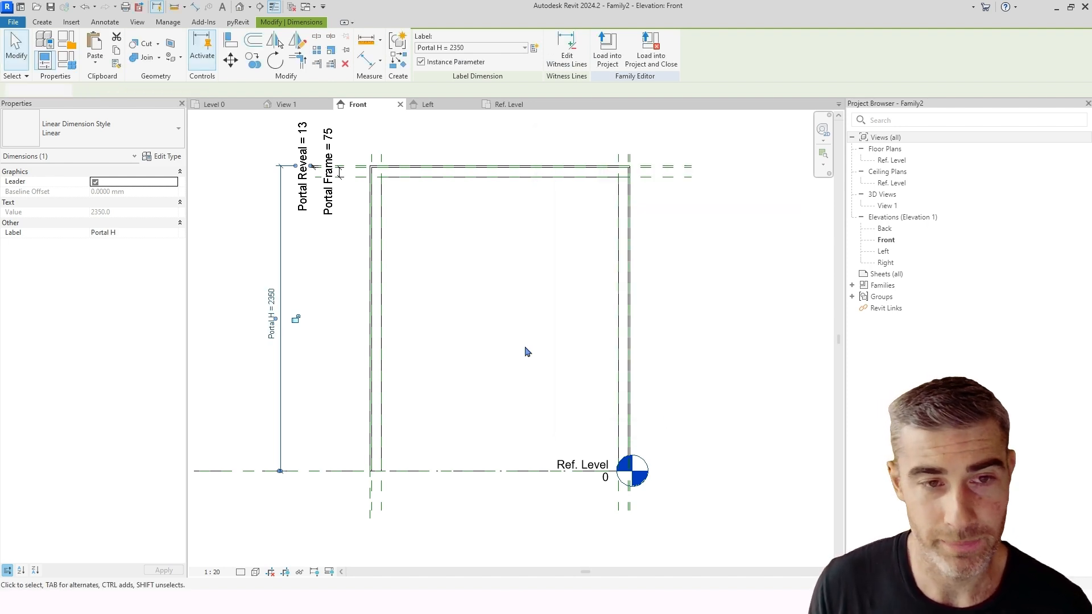
click(518, 344)
- Flex the family in the Front elevation by setting Portal H to 2600 mm, and undo the change
scroll(517, 341, down, 2)
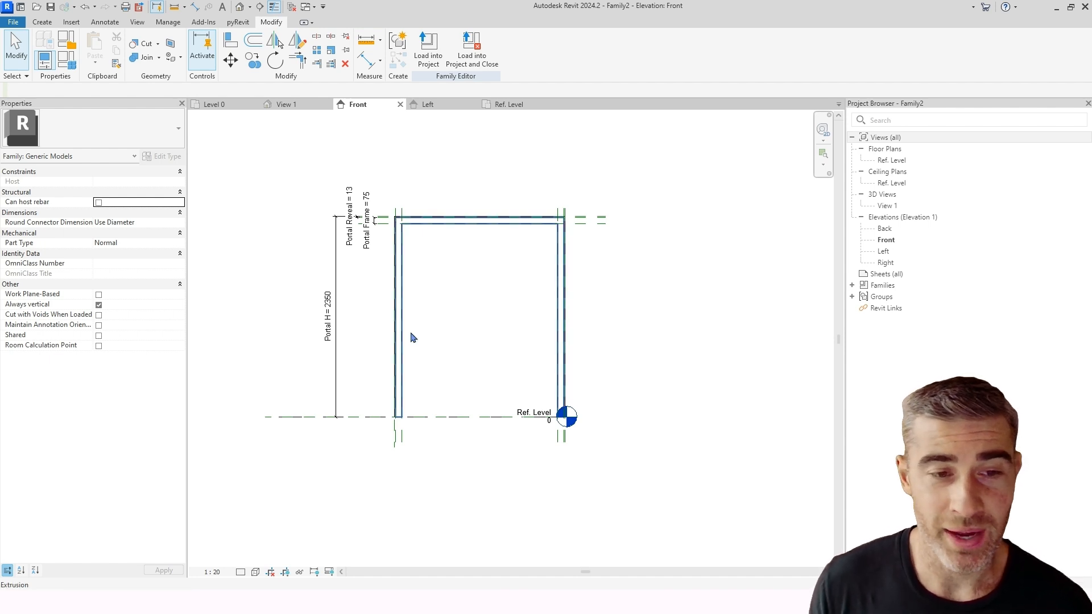
click(329, 307)
click(330, 338)
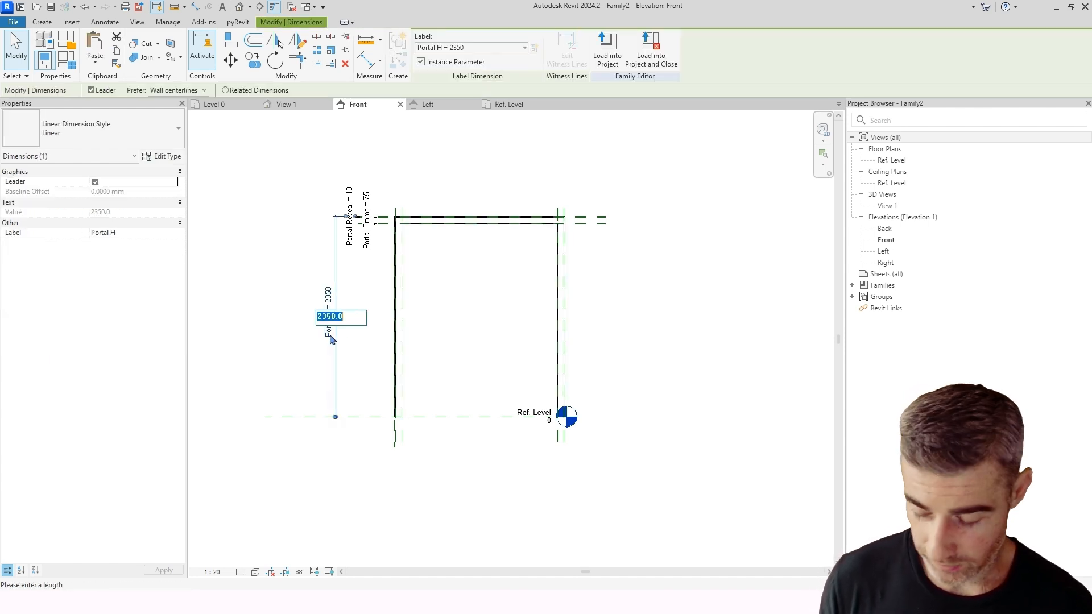
text(2600)
key(Return)
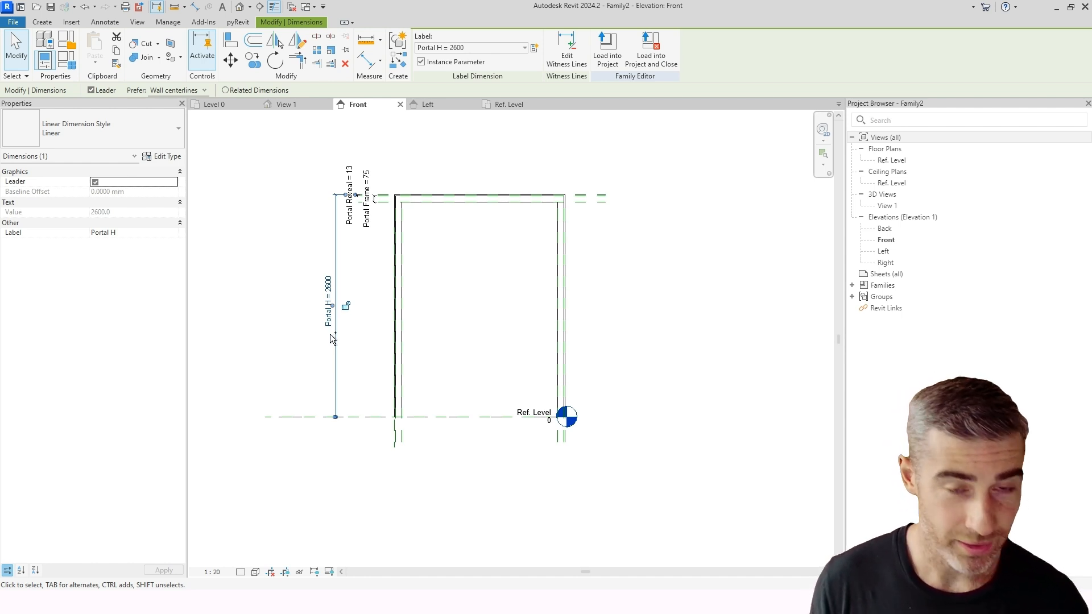
key(ctrl+z)
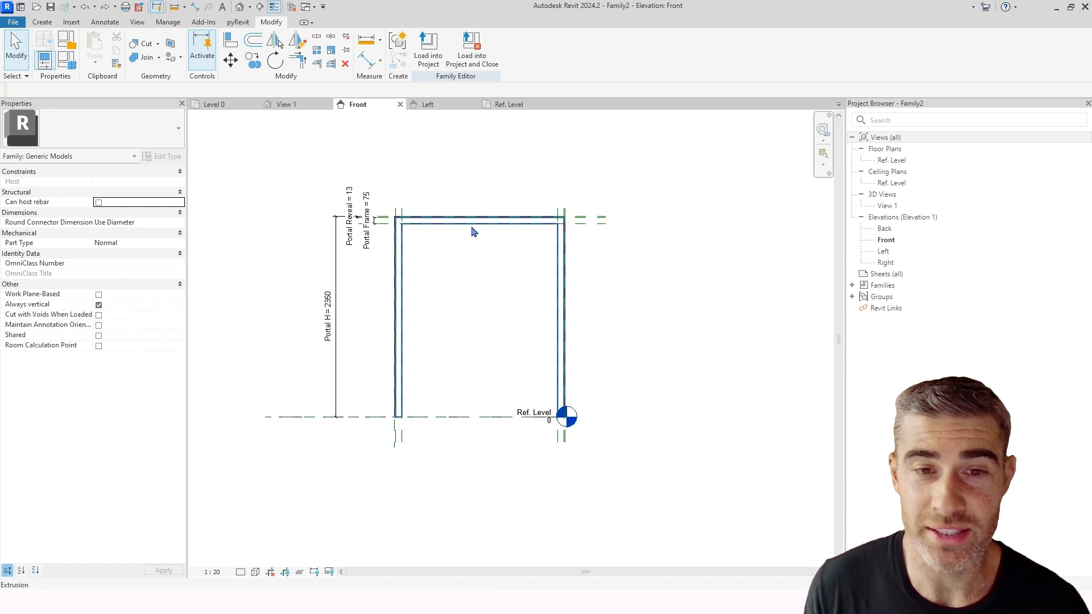
- Align the frame extrusion's lower and upper head edges to their horizontal reference planes
scroll(529, 244, up, 3)
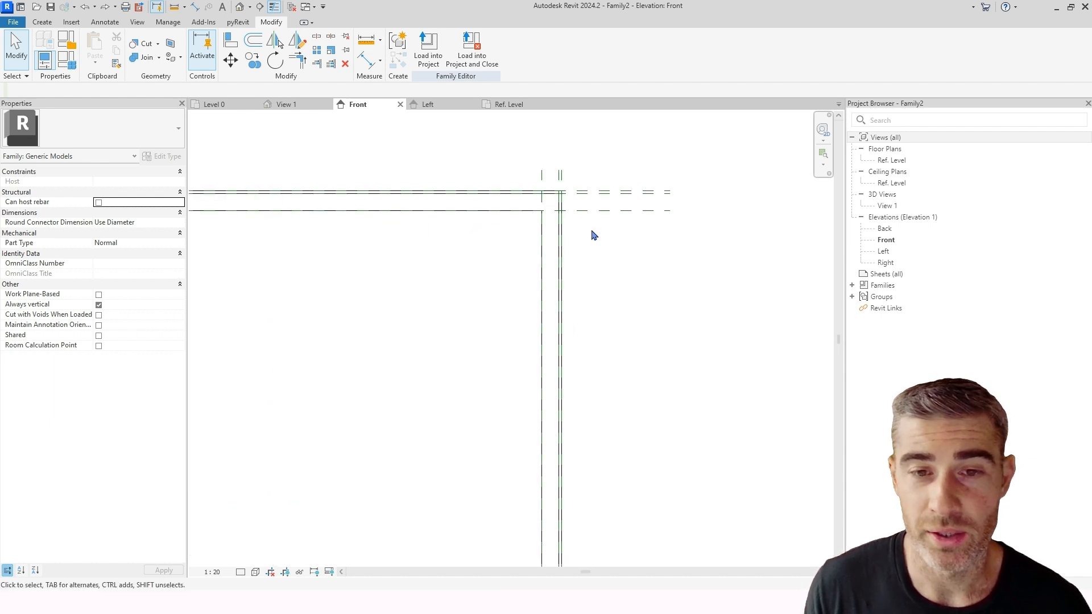
click(398, 196)
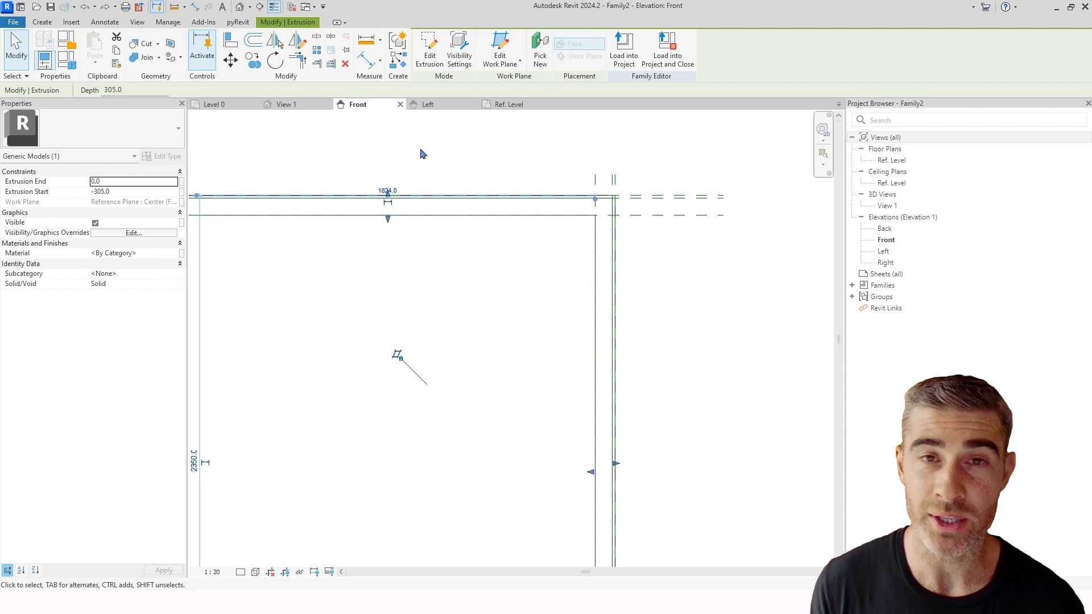
key(Escape)
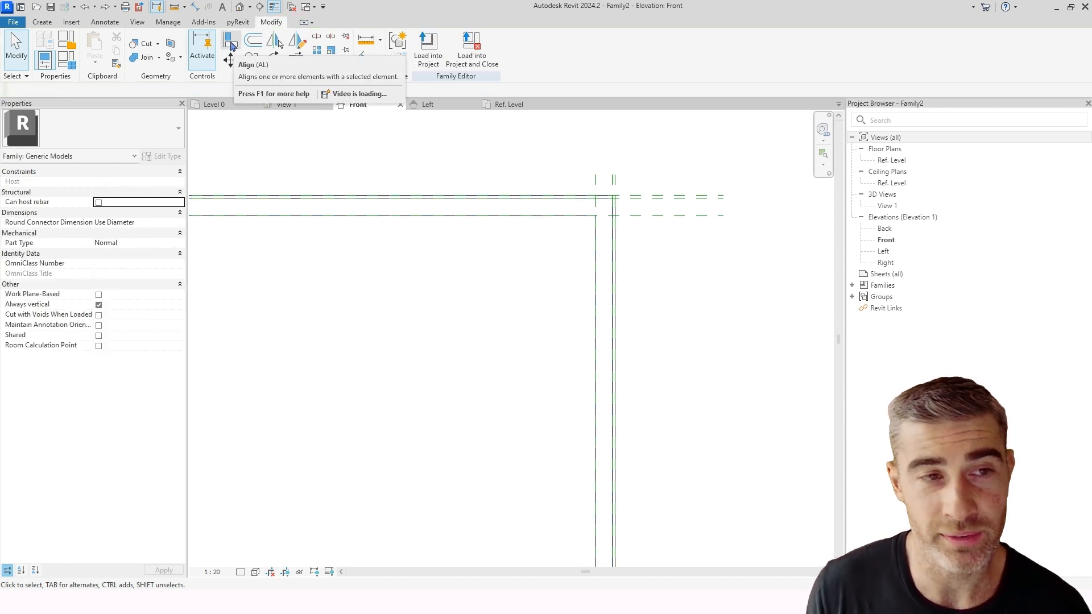
click(231, 42)
click(661, 220)
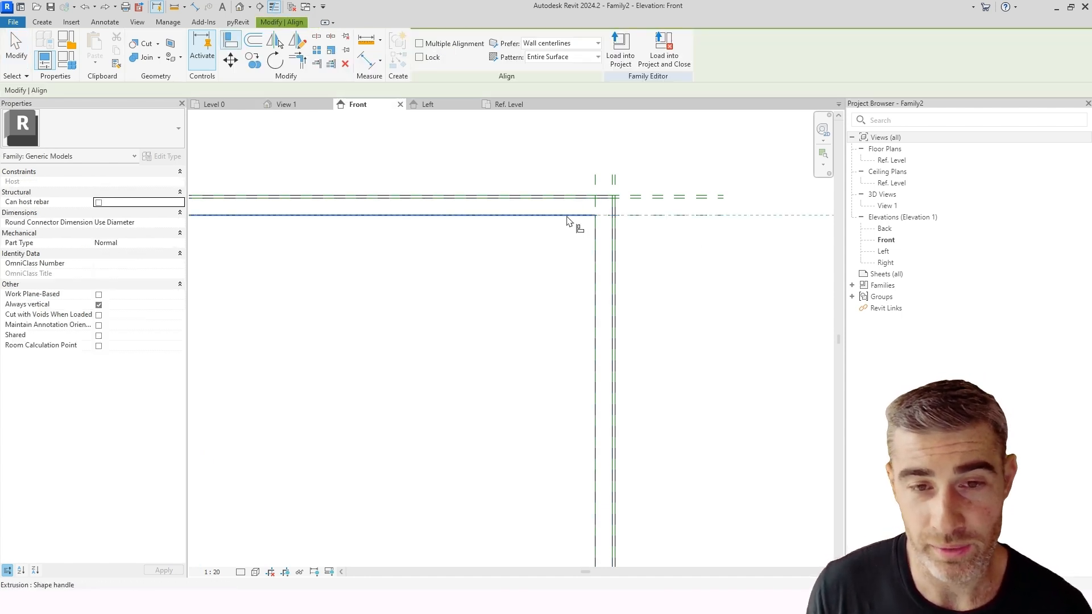
click(570, 218)
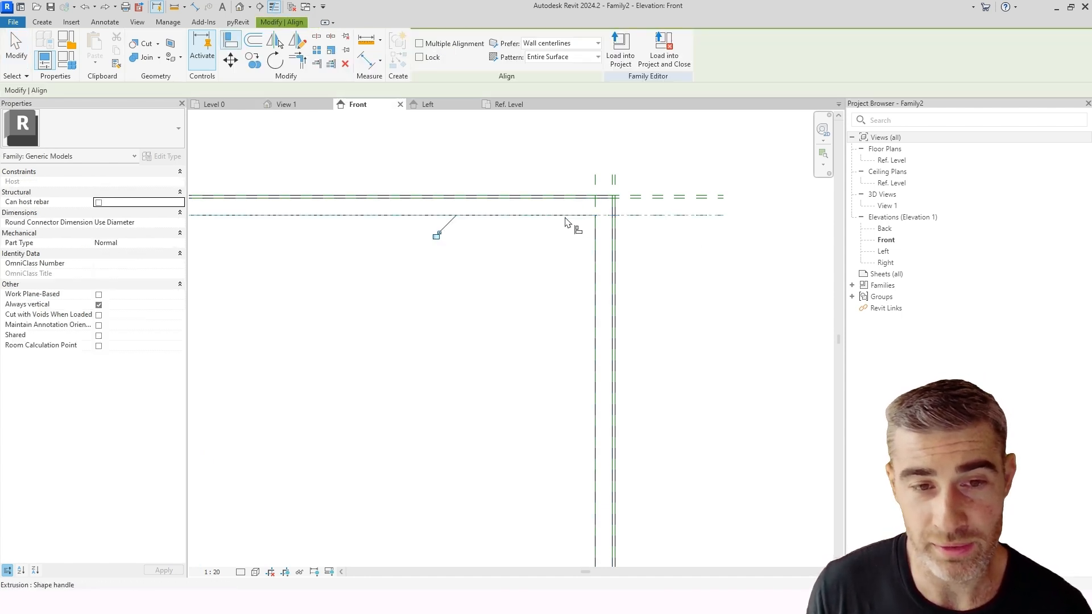
click(637, 199)
click(585, 203)
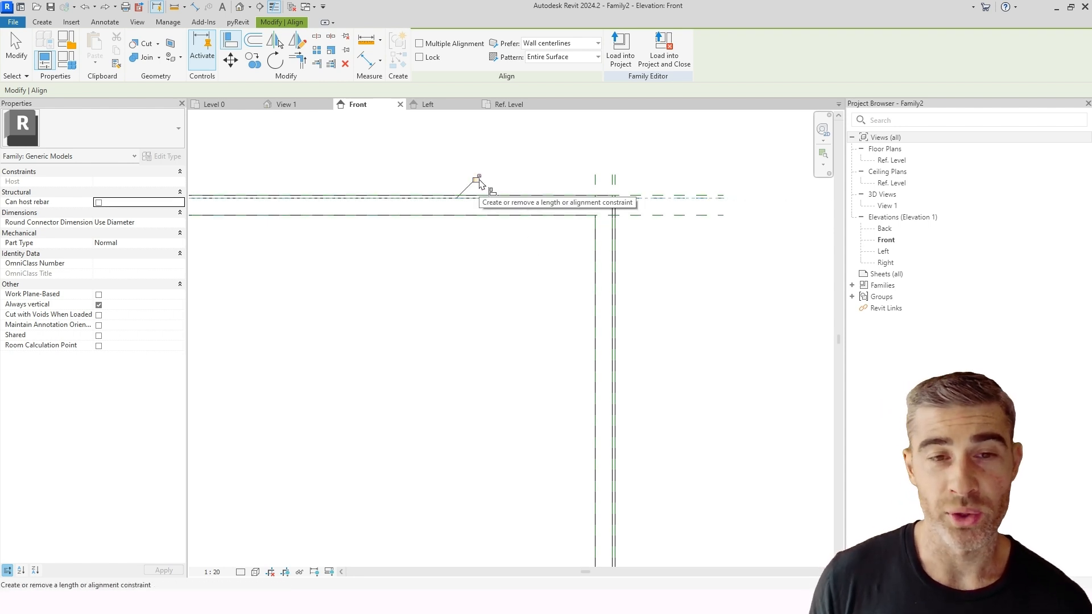
- Align and lock the frame extrusion's outer and inner right jamb edges to their vertical reference planes
click(619, 191)
click(617, 208)
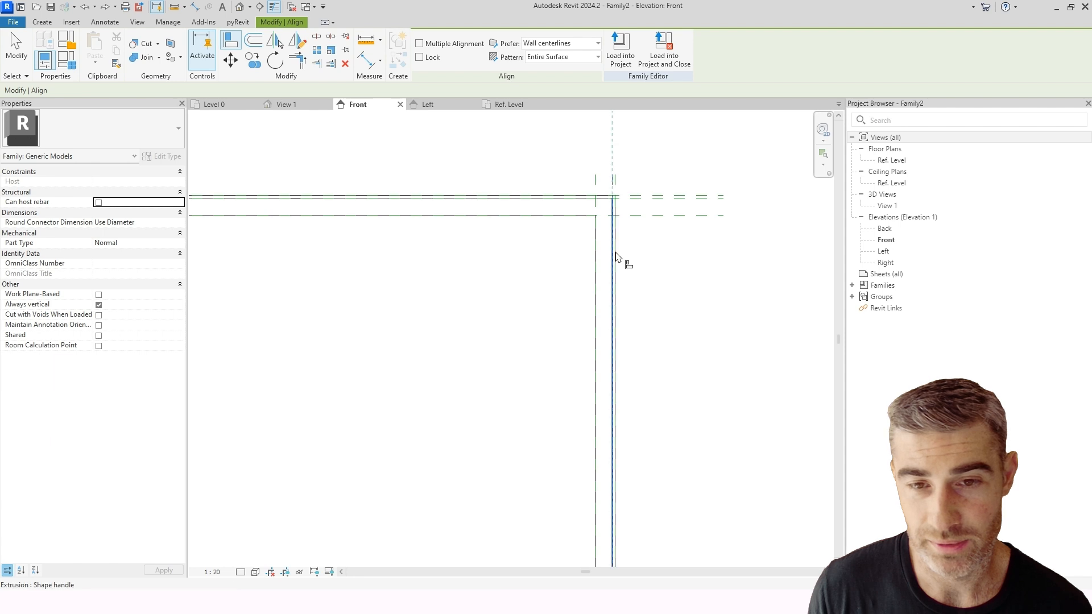
click(632, 391)
click(596, 180)
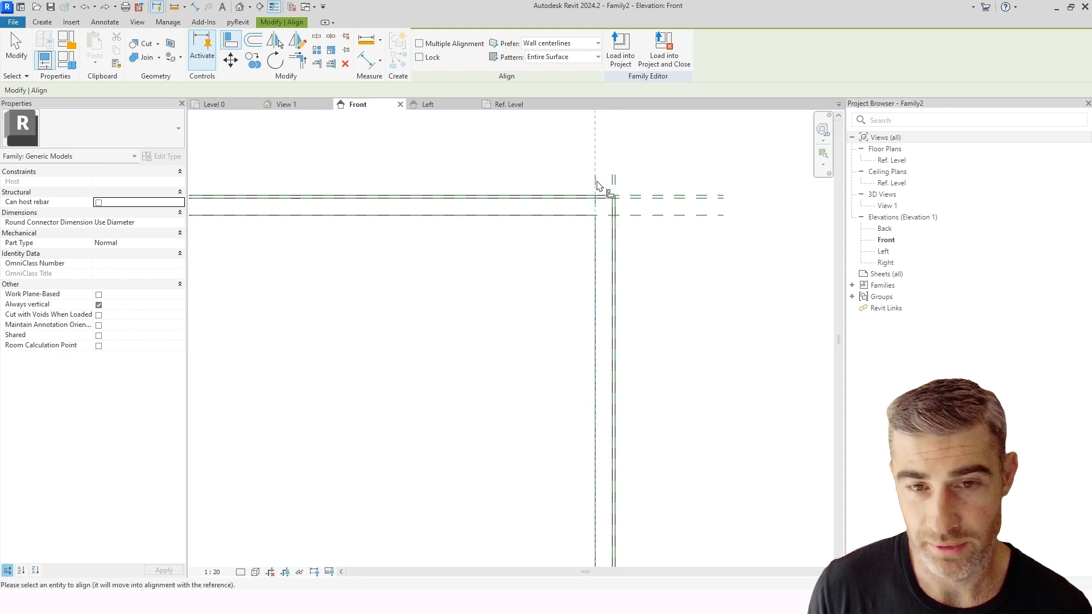
click(597, 261)
scroll(580, 347, down, 5)
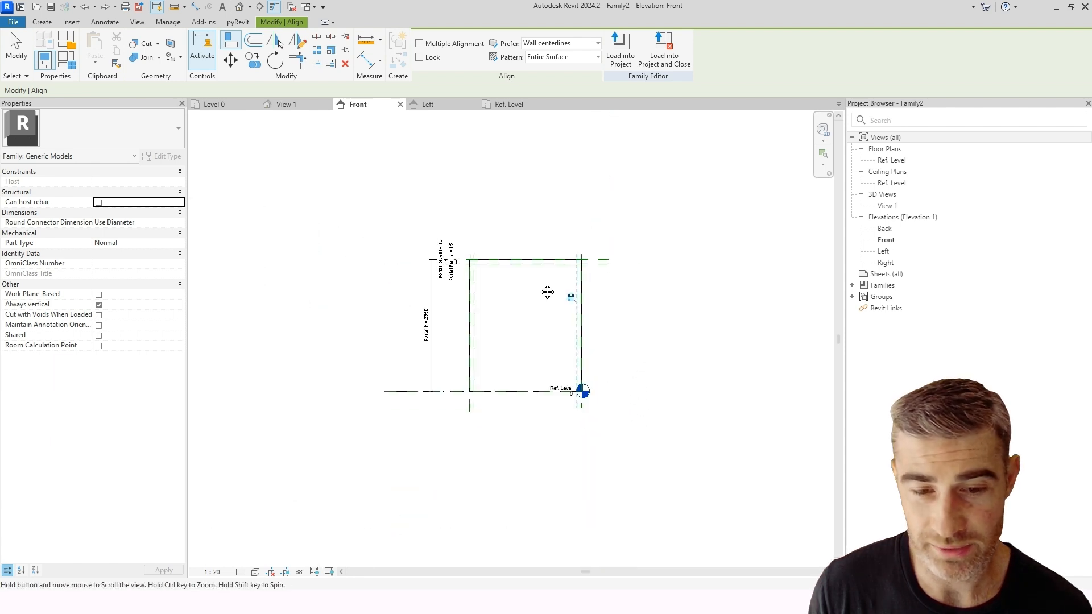
key(Escape)
scroll(539, 289, up, 2)
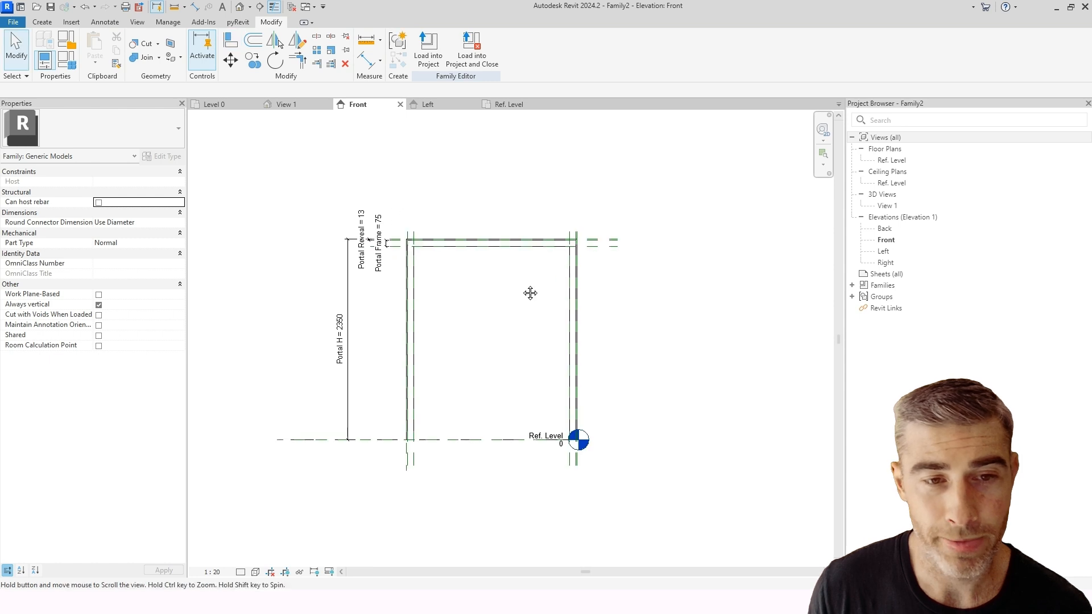
- Flex the family in the Ref. Level plan by setting Portal L to 2300 mm, and undo the change
click(515, 105)
scroll(533, 218, down, 1)
middle_drag(563, 212, 543, 217)
scroll(543, 216, up, 1)
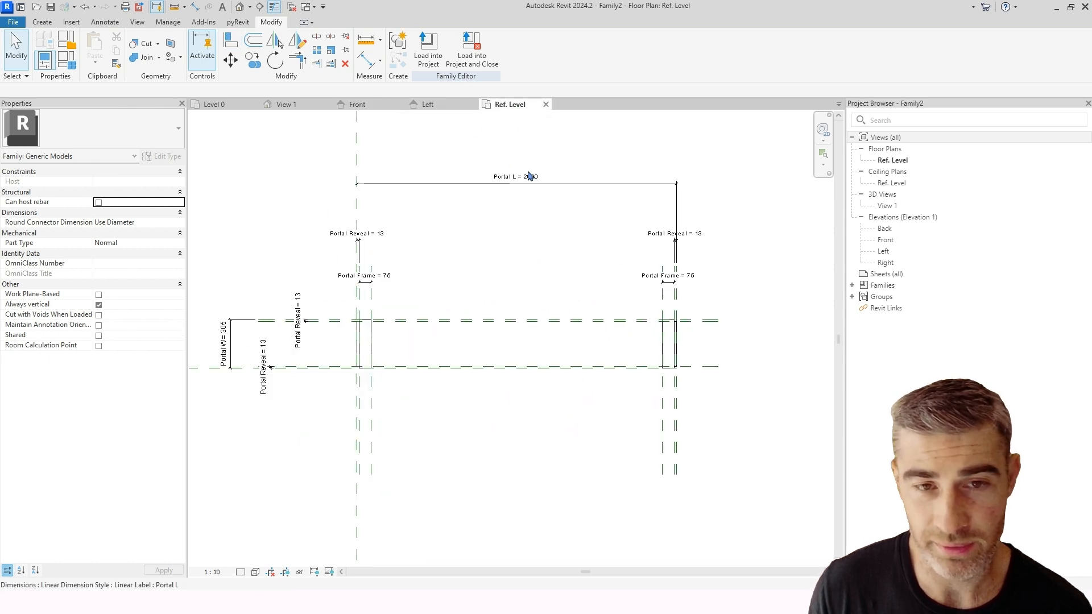
click(533, 177)
click(537, 178)
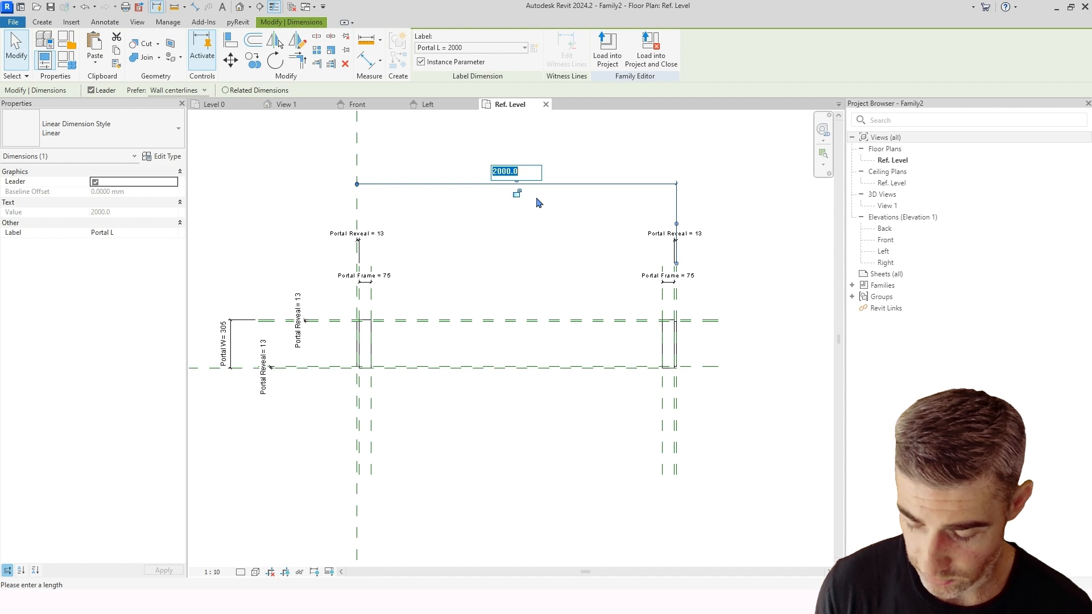
text(23)
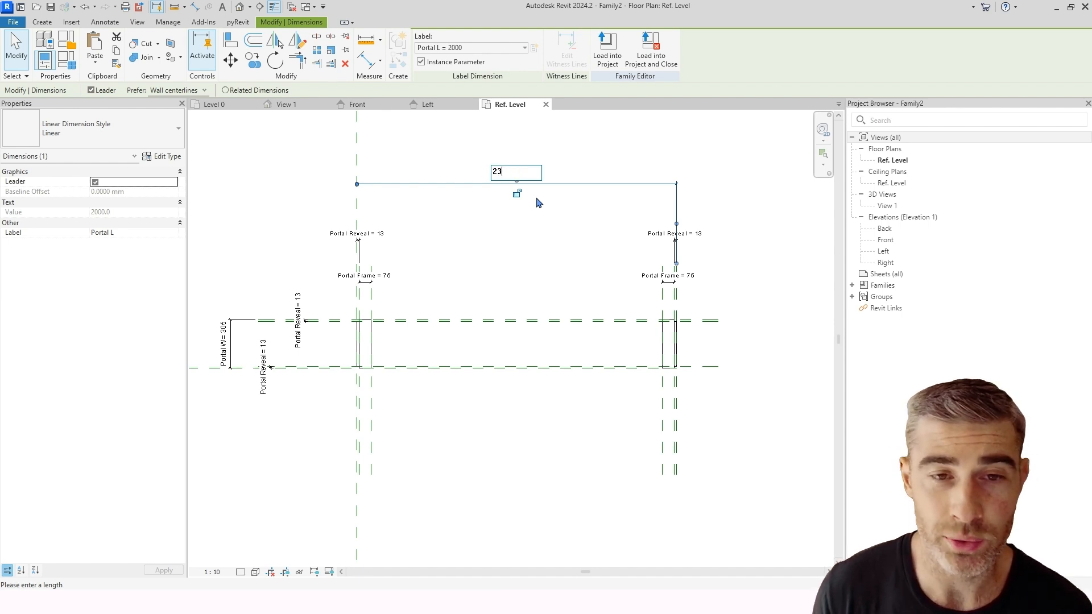
key(Return)
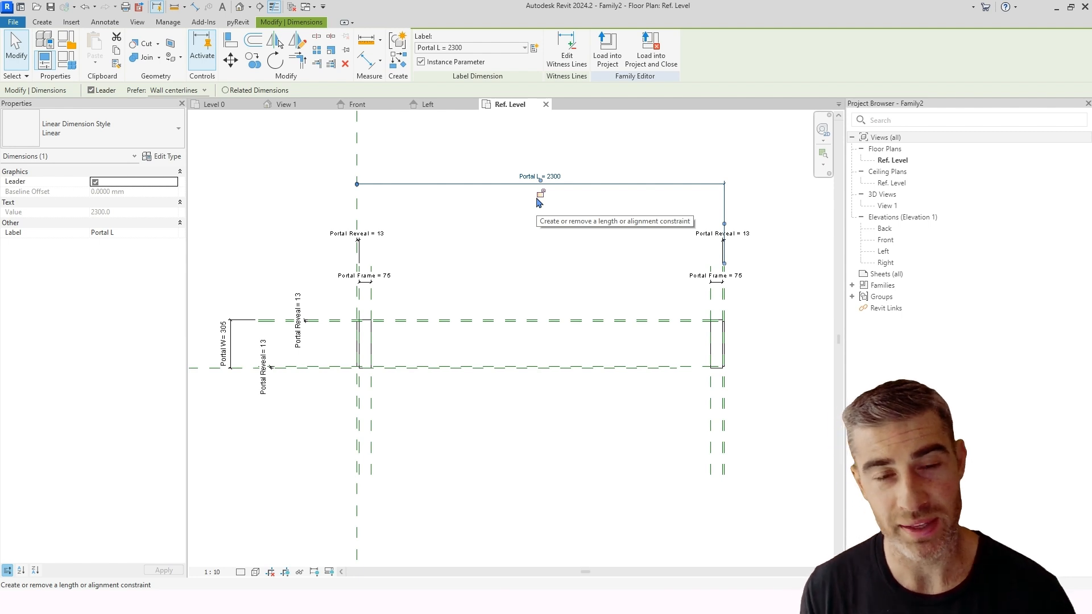
key(ctrl+z)
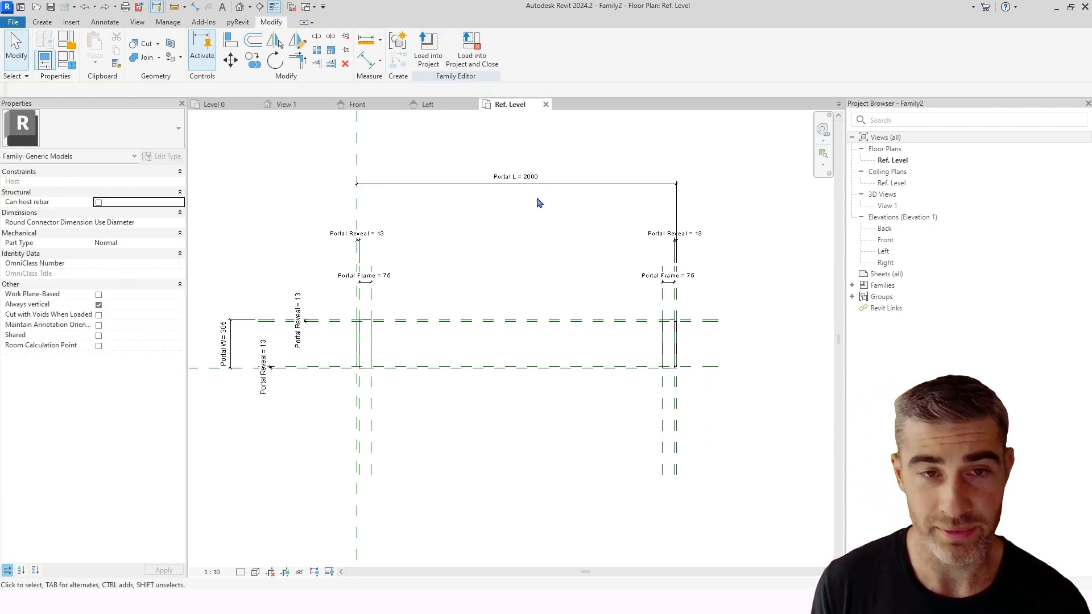
- Save the family in the Documents folder under the file name Portal
middle_drag(549, 253, 532, 253)
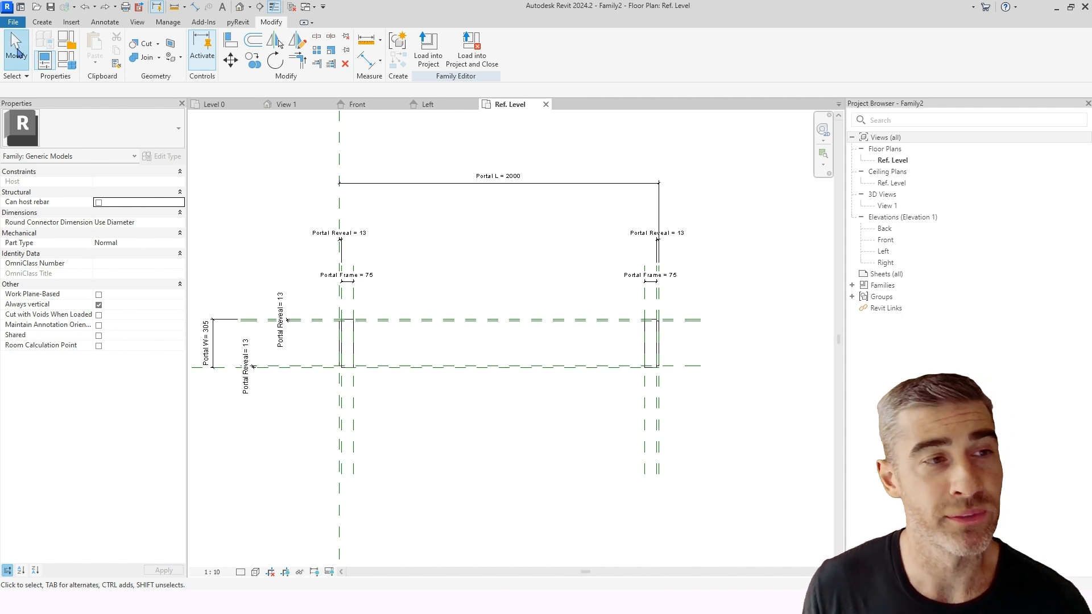
click(14, 24)
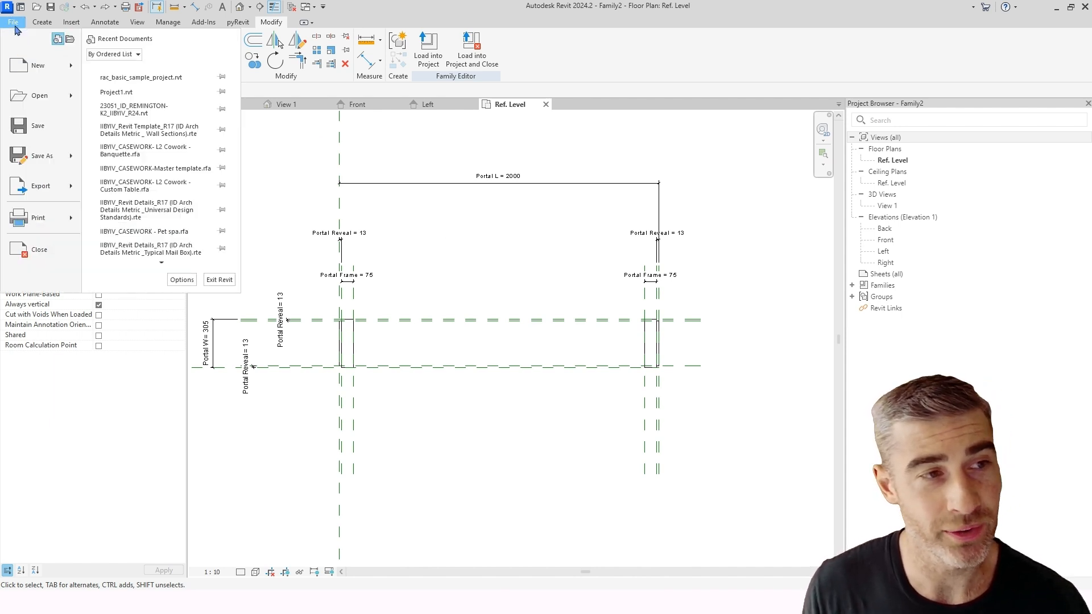
mouse_move(61, 156)
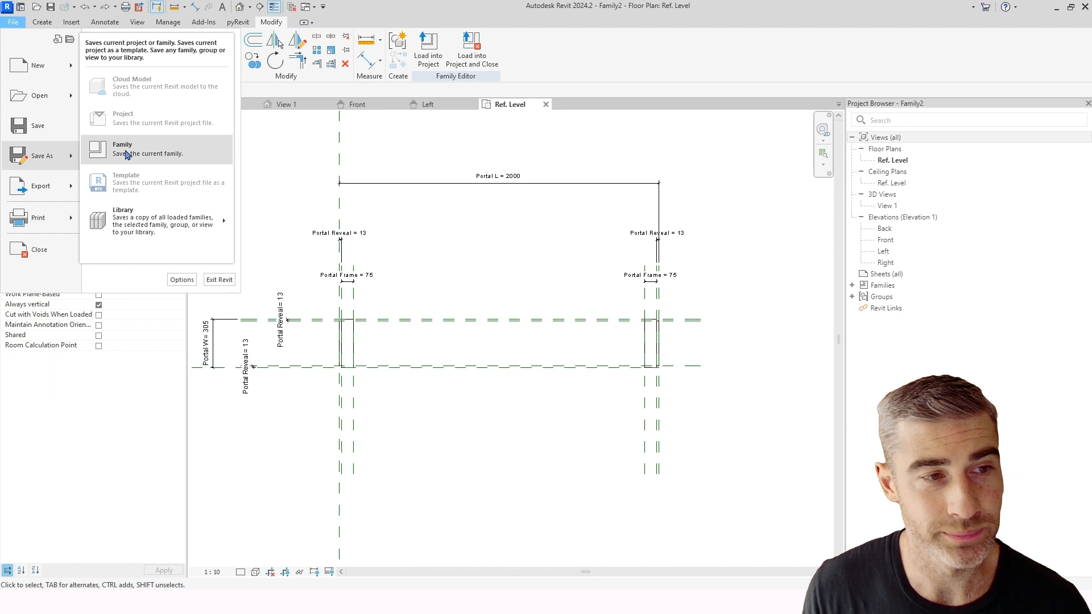
click(129, 150)
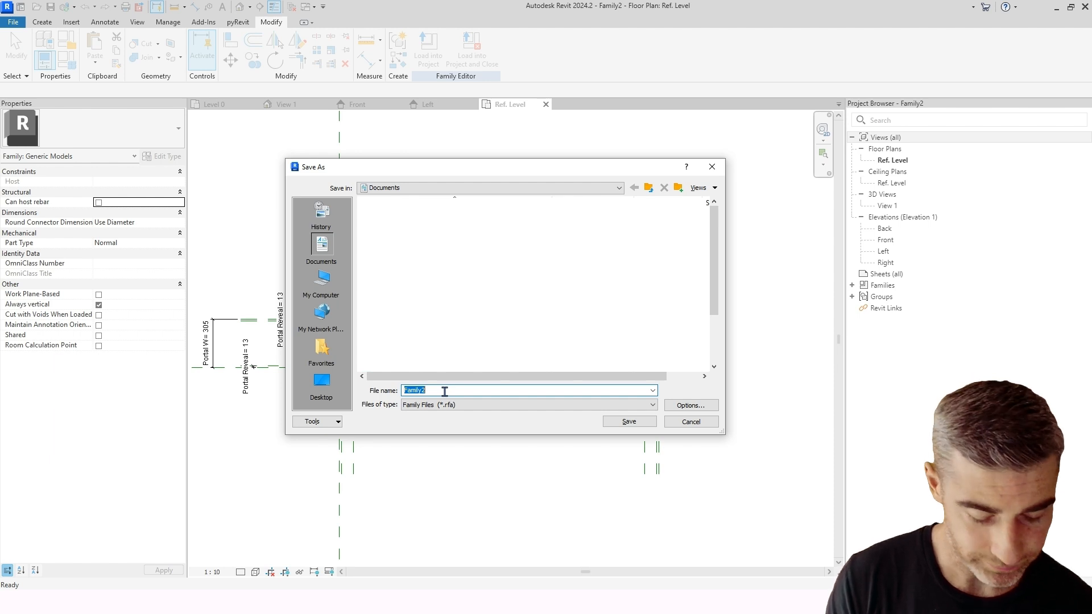
text(Portal)
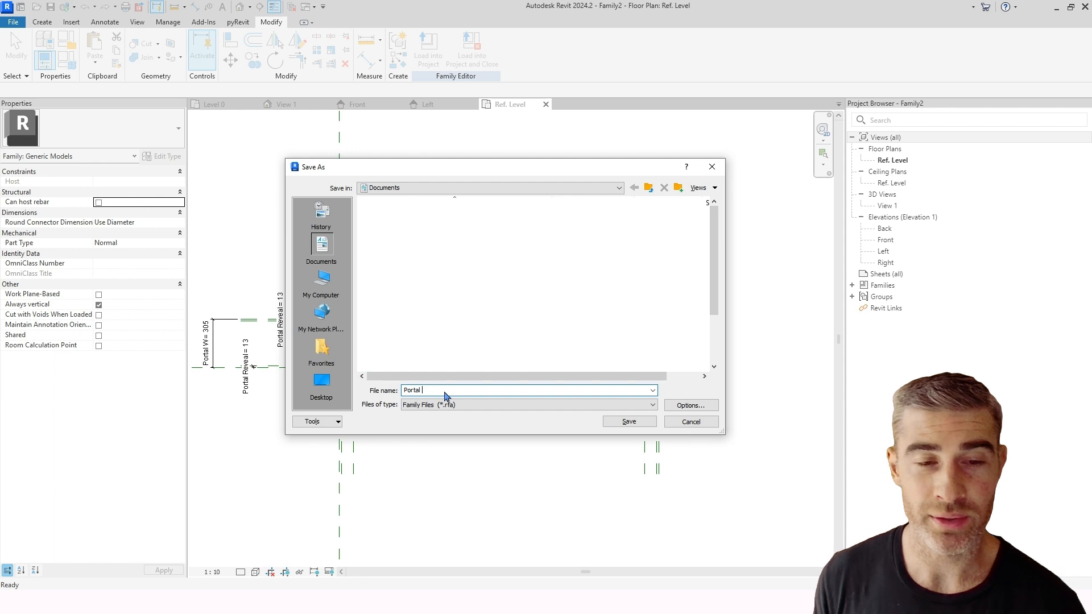
click(641, 421)
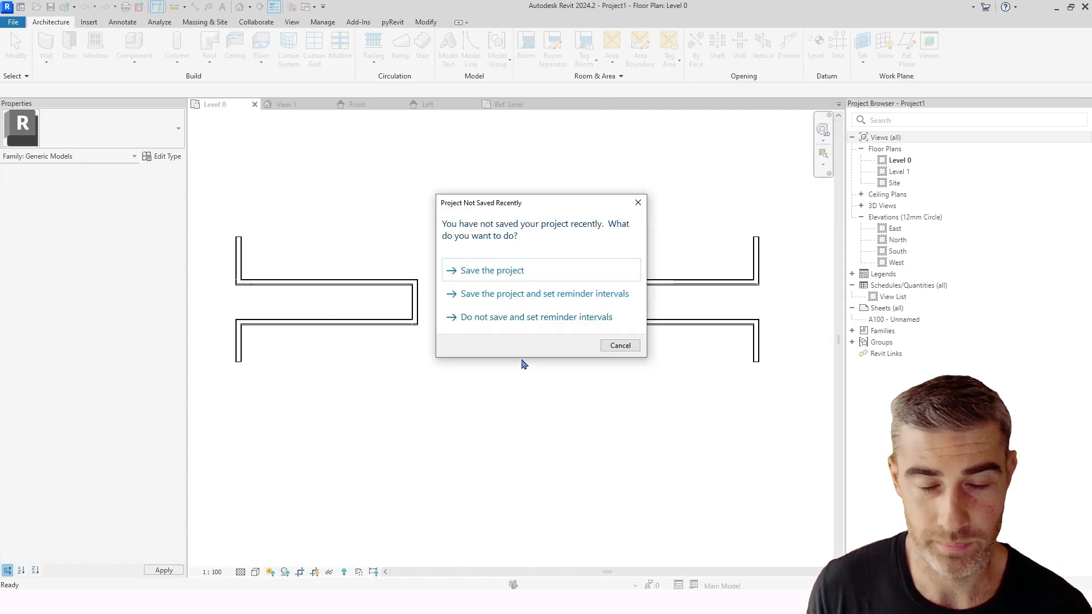
- In Project1's Level 0 plan, place a Portal instance at the lower outer corner of the left wall's end, dismissing the save reminder
key(Escape)
middle_drag(482, 344, 492, 341)
scroll(491, 342, up, 3)
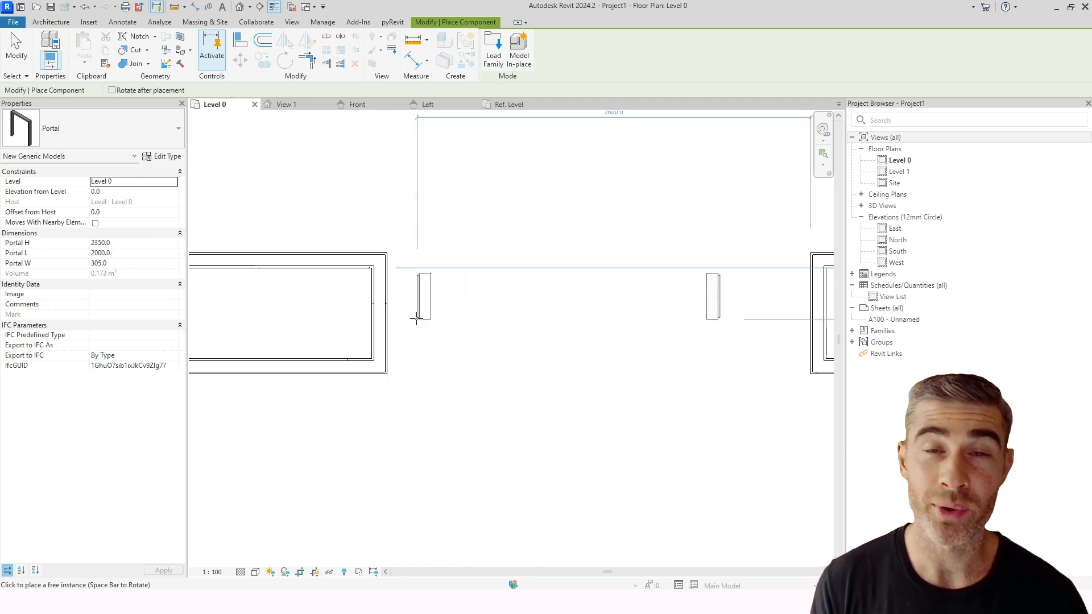
scroll(387, 375, up, 3)
click(386, 381)
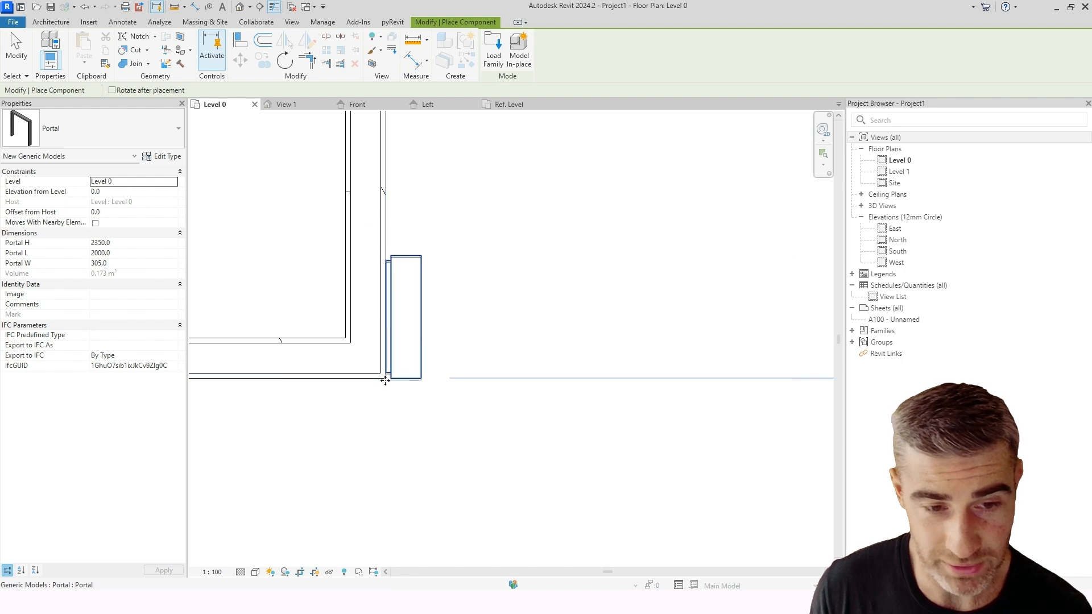
key(Escape)
key(Escape)
- Stretch the placed Portal's width up to the upper face of the wall end, giving a Portal W of 800 mm
scroll(410, 381, down, 5)
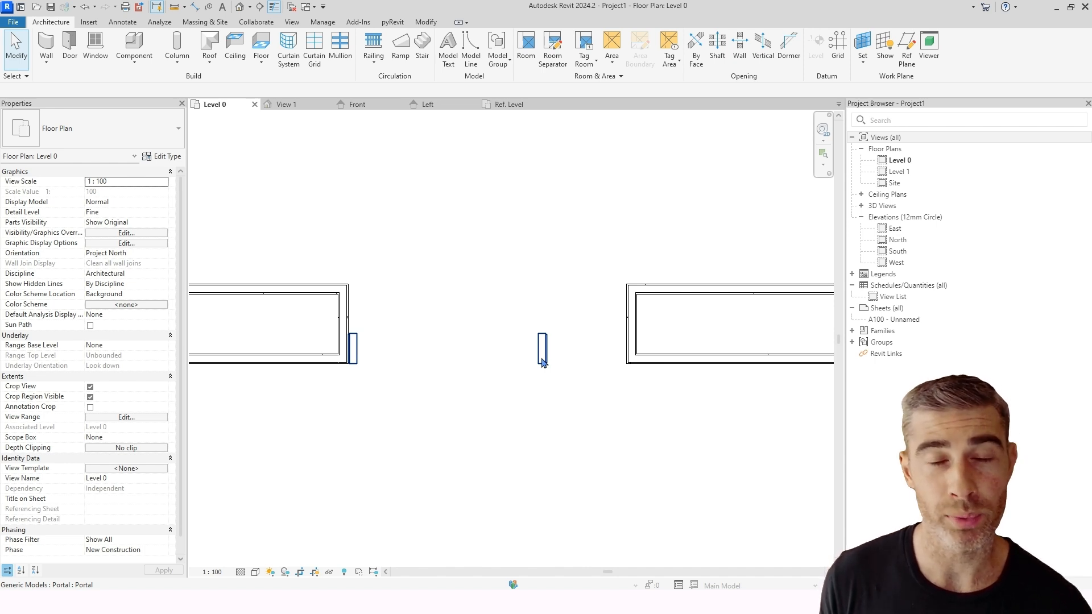
click(542, 359)
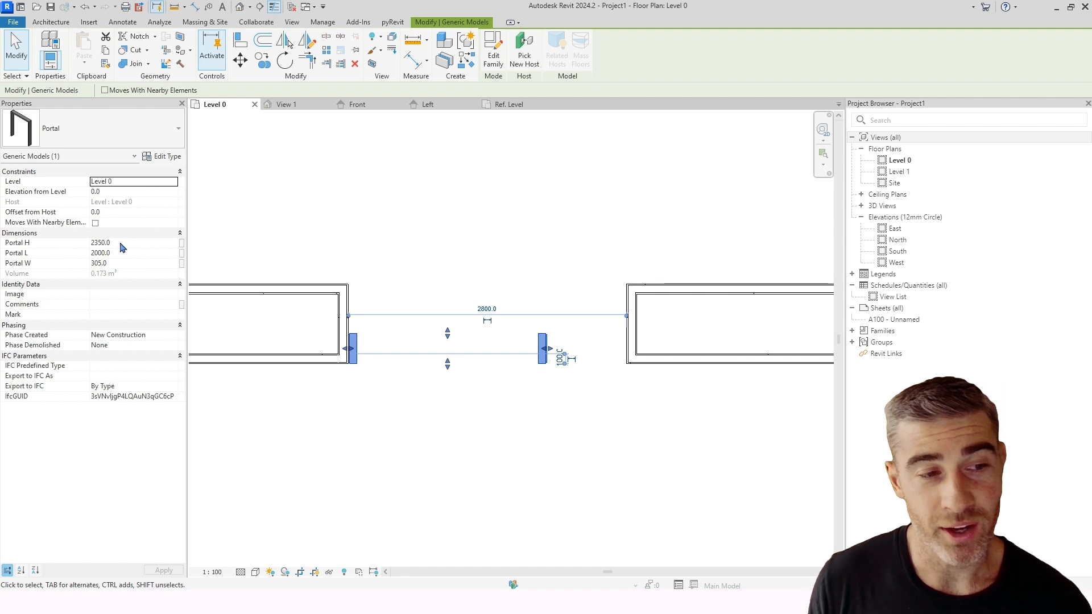
scroll(417, 338, up, 3)
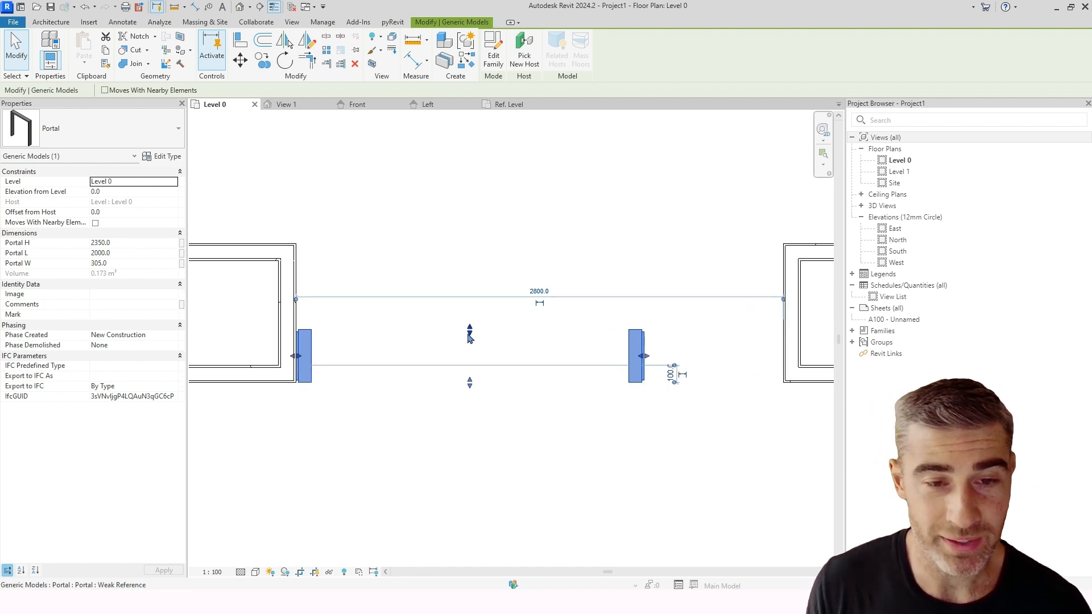
drag(470, 332, 471, 243)
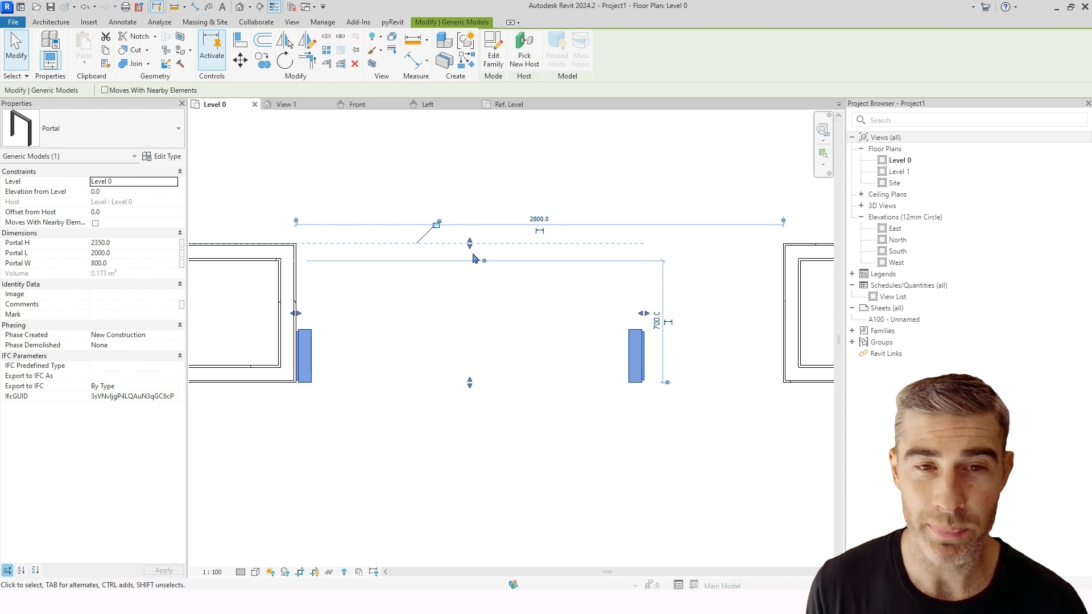
click(446, 185)
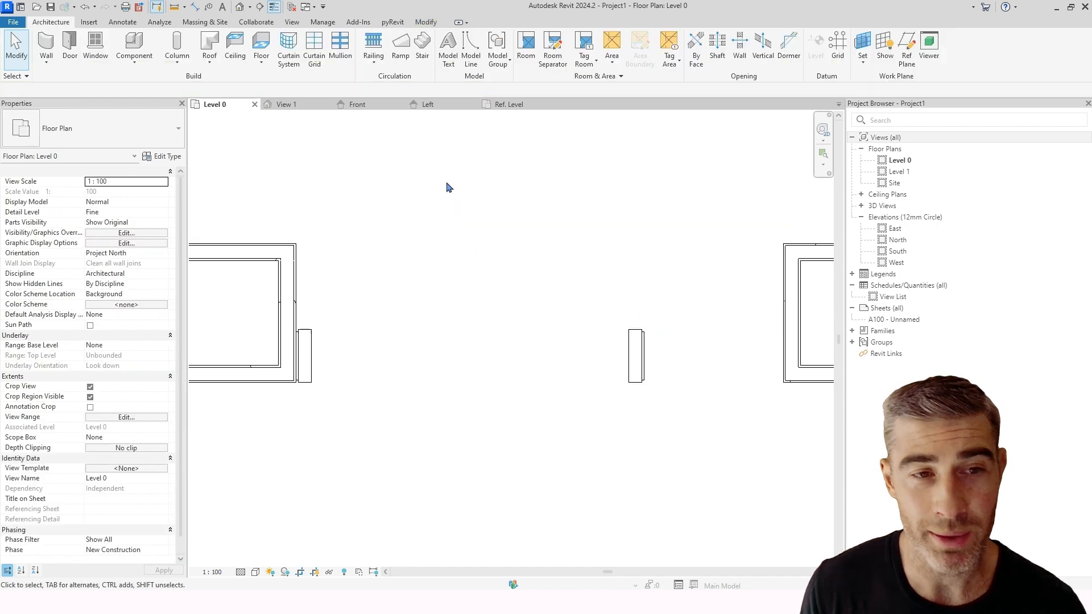
- In the Portal family's Ref. Level plan, align and lock the reveal and frame extrusions' upper edges to their horizontal reference planes
click(517, 105)
scroll(446, 353, up, 4)
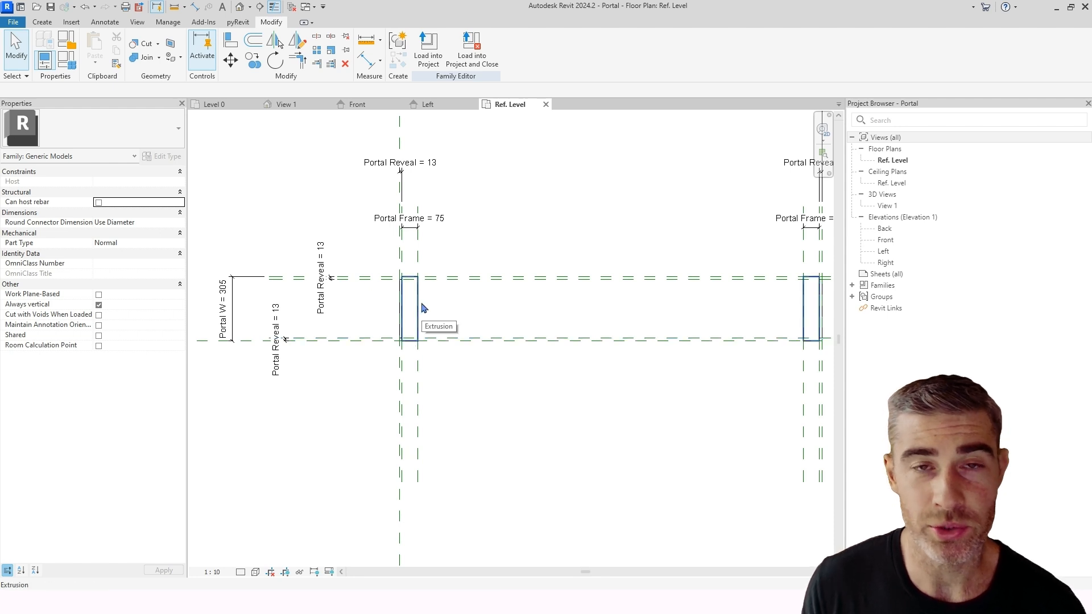
click(230, 40)
scroll(427, 324, up, 4)
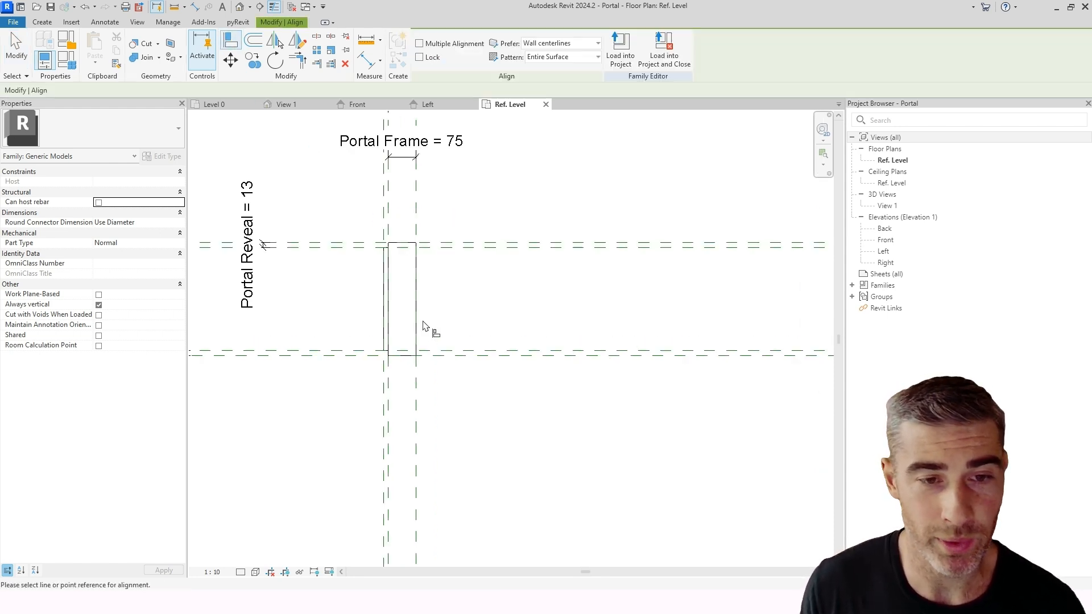
click(451, 243)
click(357, 242)
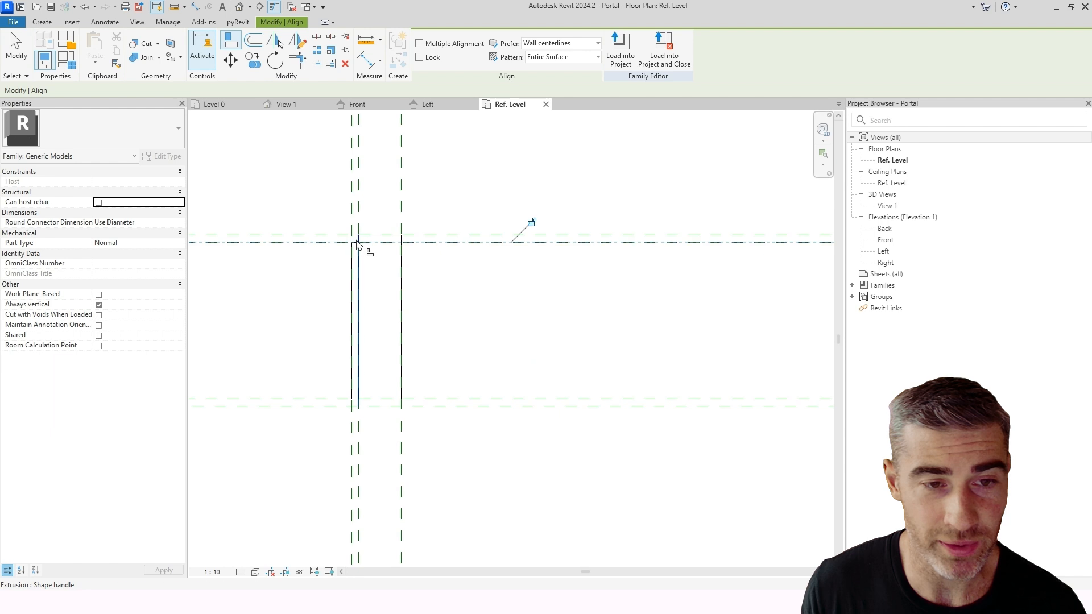
click(532, 223)
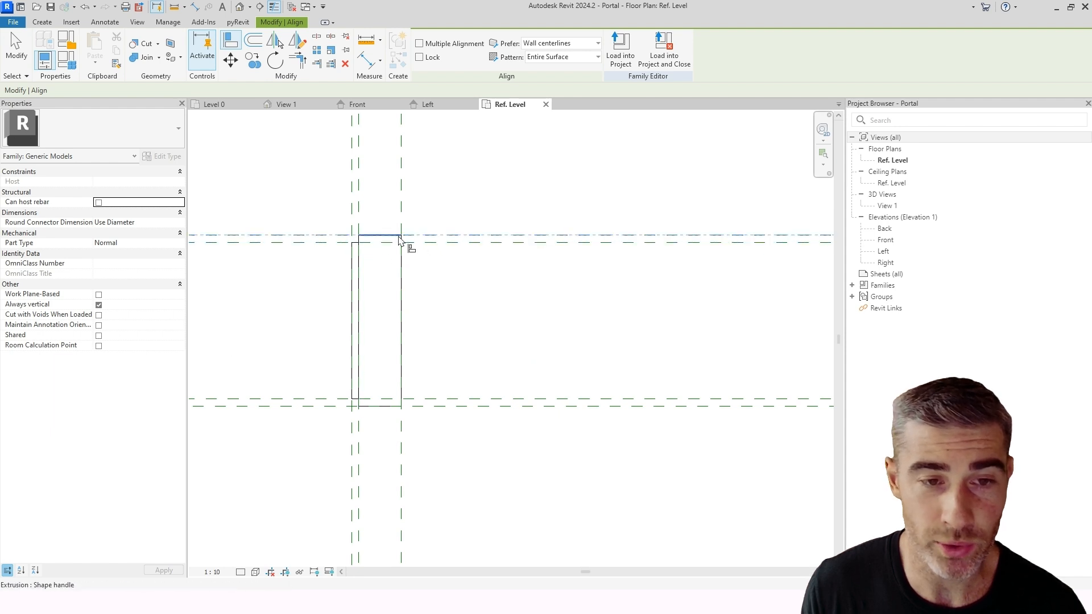
scroll(512, 263, down, 4)
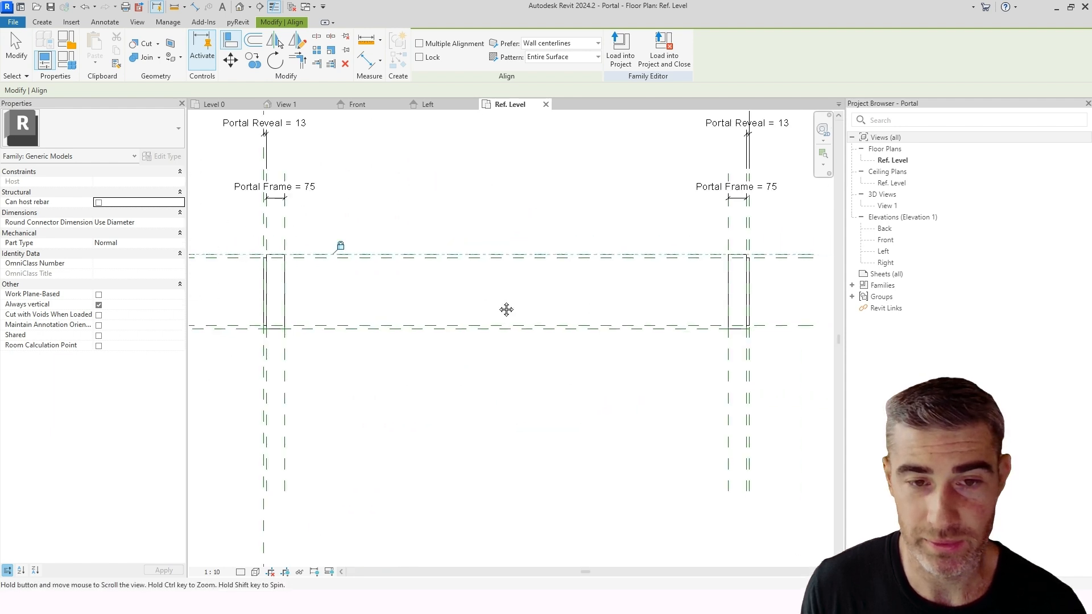
- Reload the family into Project1, overwriting the existing version, and stretch the Portal's length to 2800 mm to meet the right wall's end
click(620, 49)
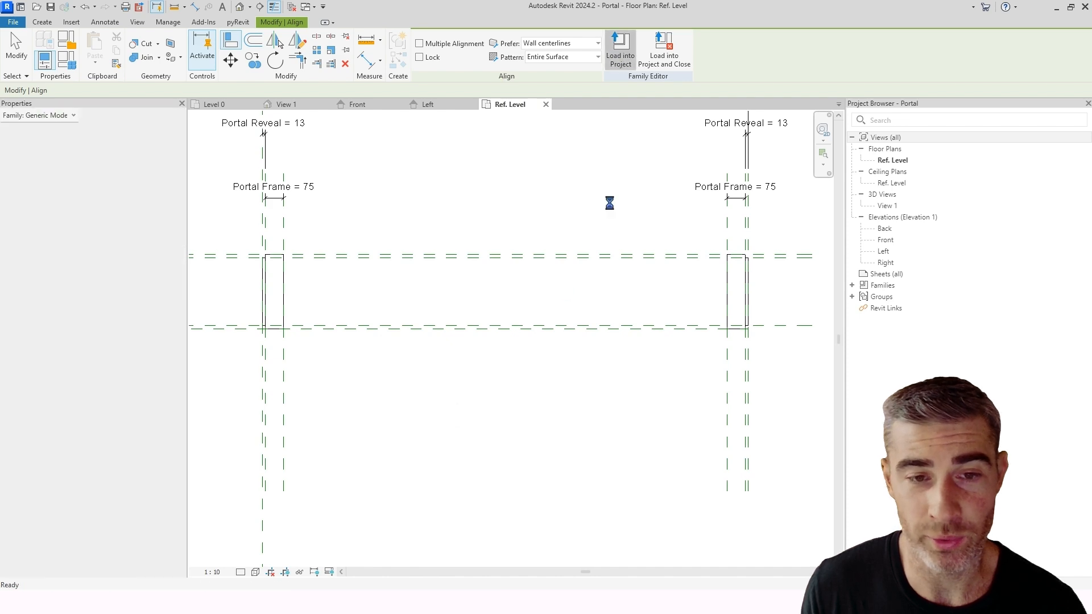
click(547, 270)
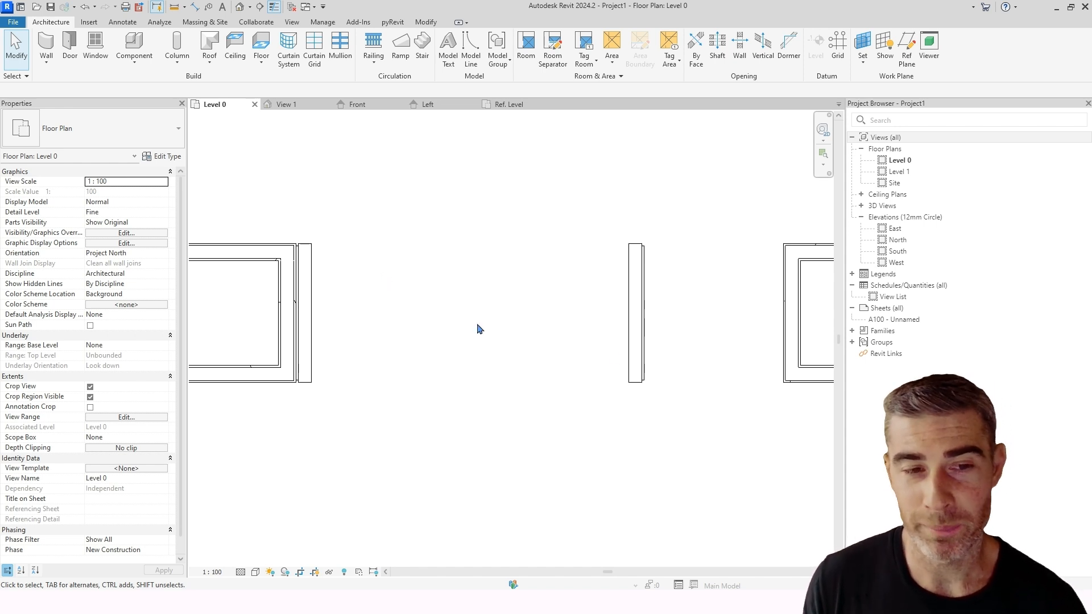
scroll(583, 340, down, 2)
drag(583, 340, 691, 322)
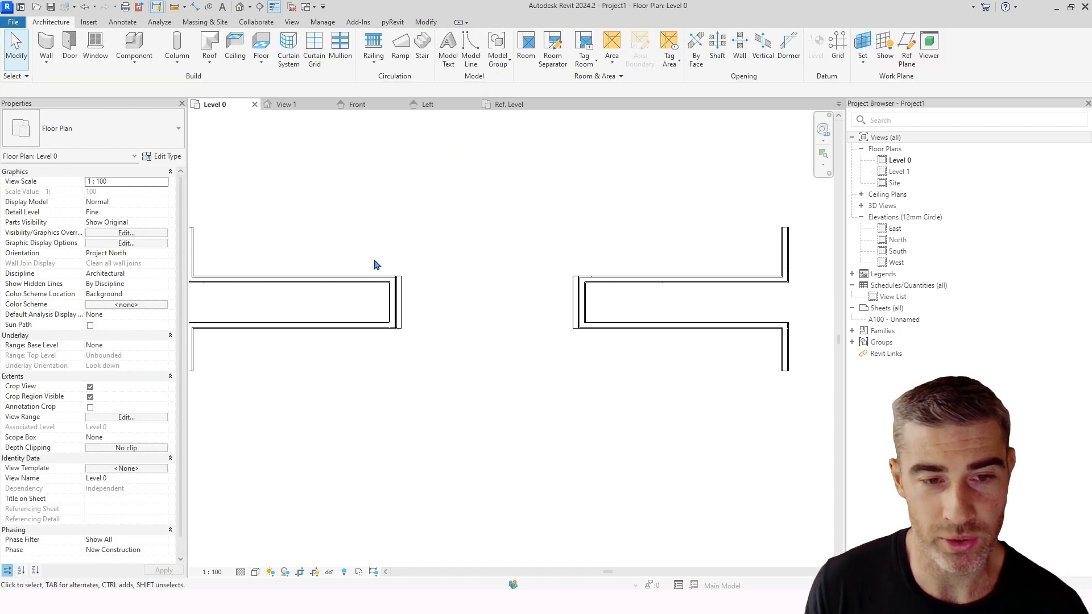
- Isolate the Portal in a 3D section box and examine how its frame and reveal fit between the wall ends
click(399, 290)
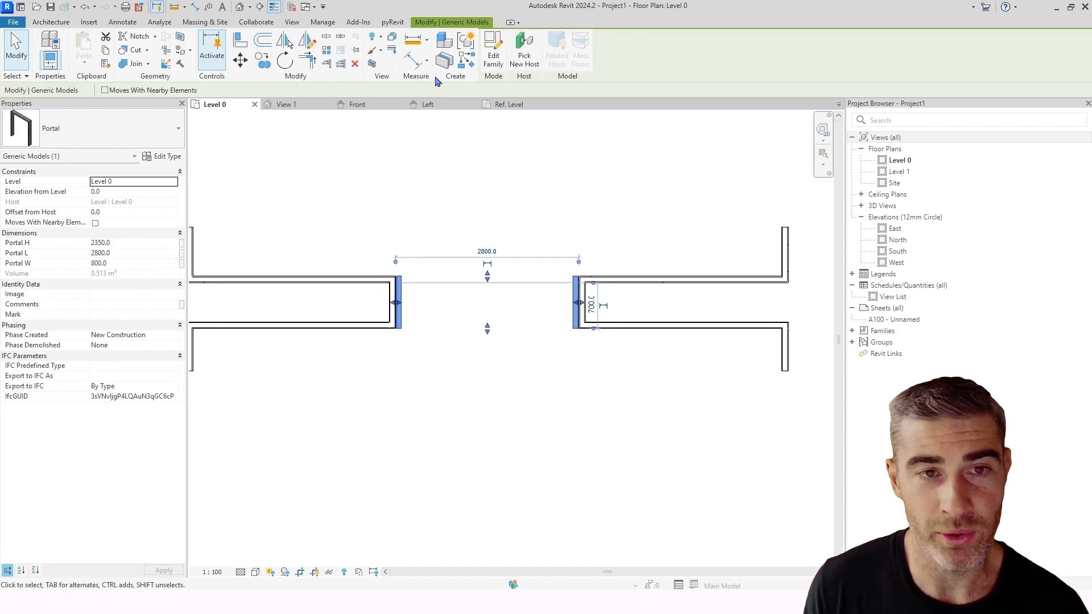
click(373, 63)
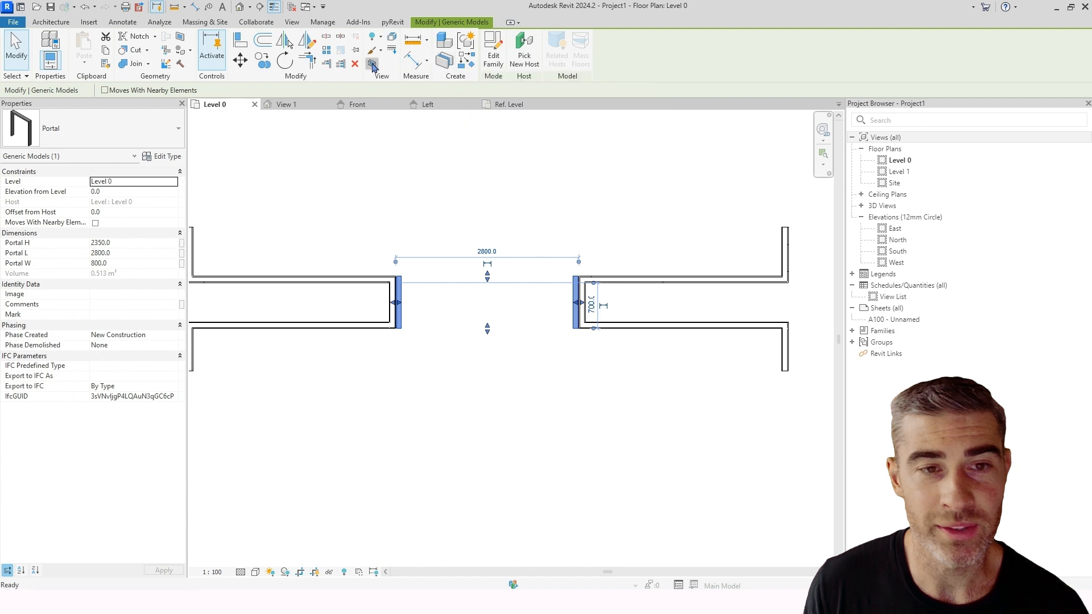
click(470, 228)
shift+middle_drag(470, 228, 657, 132)
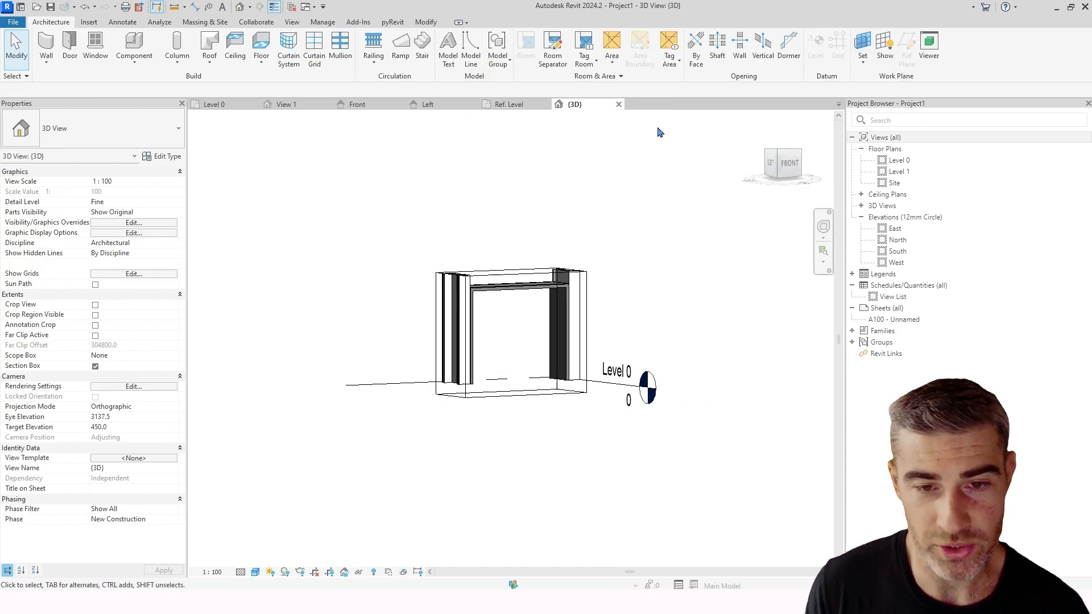
scroll(576, 310, up, 5)
scroll(579, 333, down, 5)
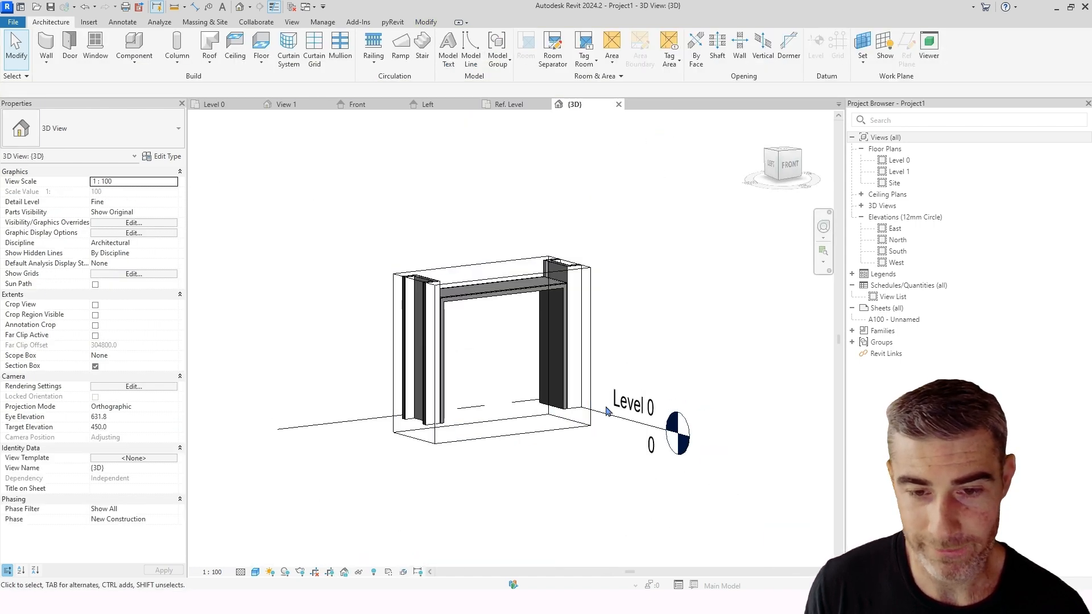
click(592, 393)
shift+middle_drag(510, 360, 400, 311)
scroll(429, 309, up, 6)
key(Escape)
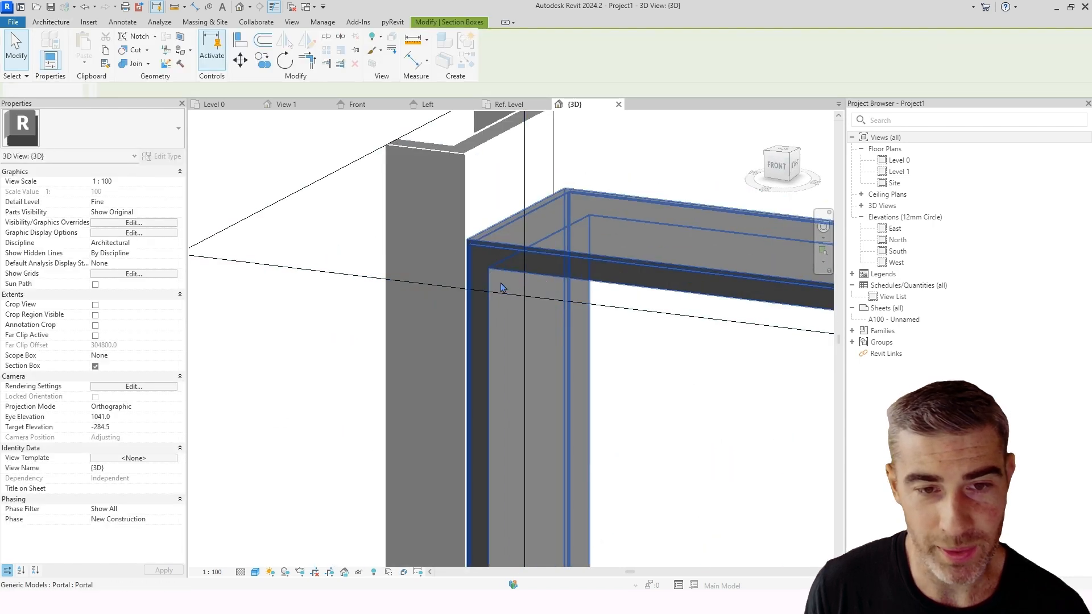
scroll(572, 305, down, 6)
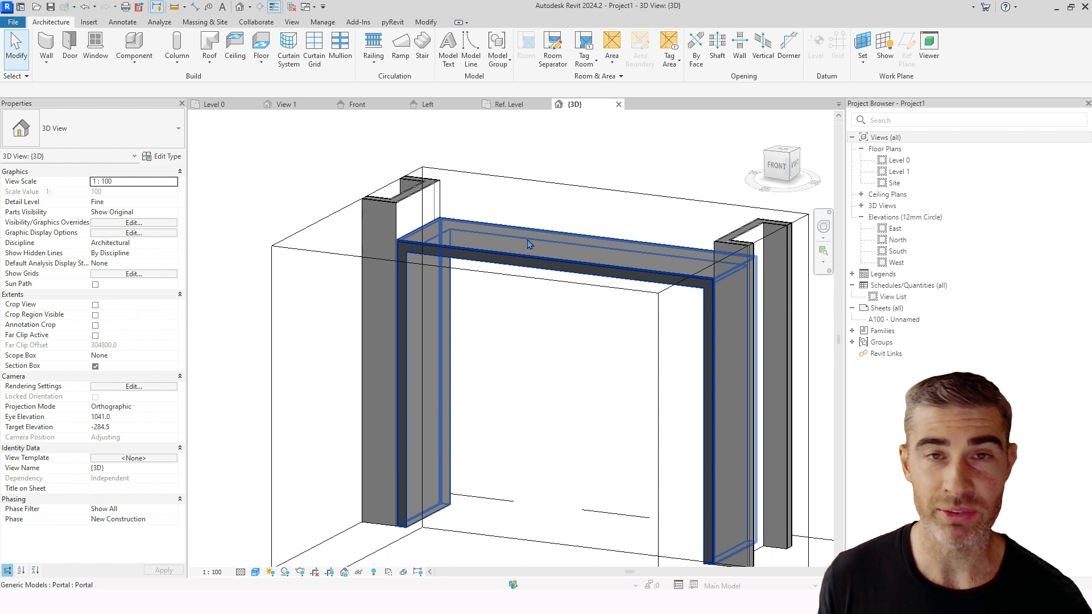
- Select the outer reveal extrusion in the Portal family's 3D view, View 1
click(515, 104)
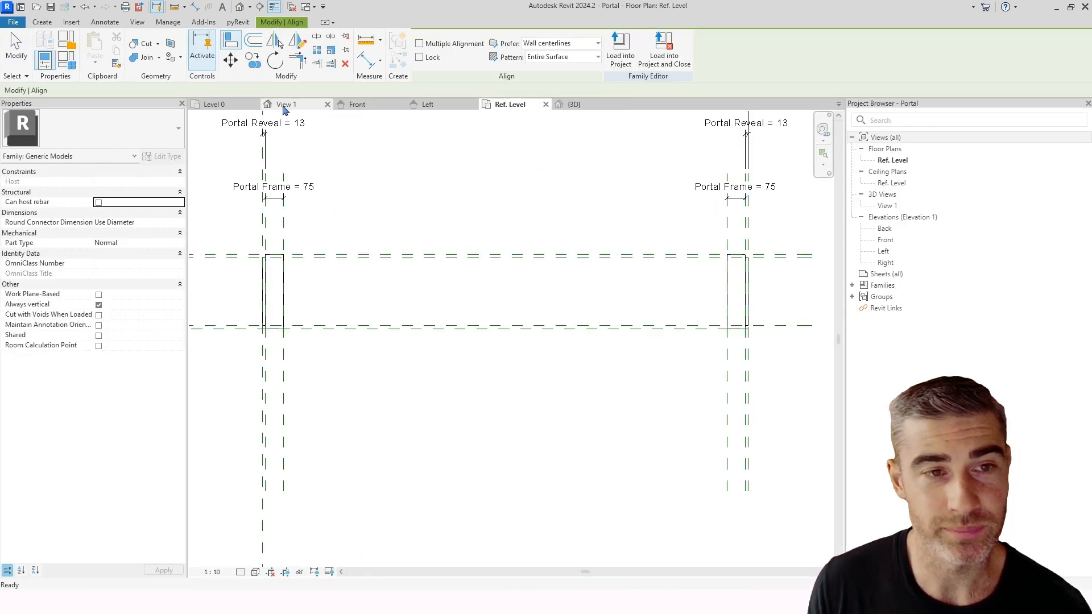
click(283, 106)
key(Escape)
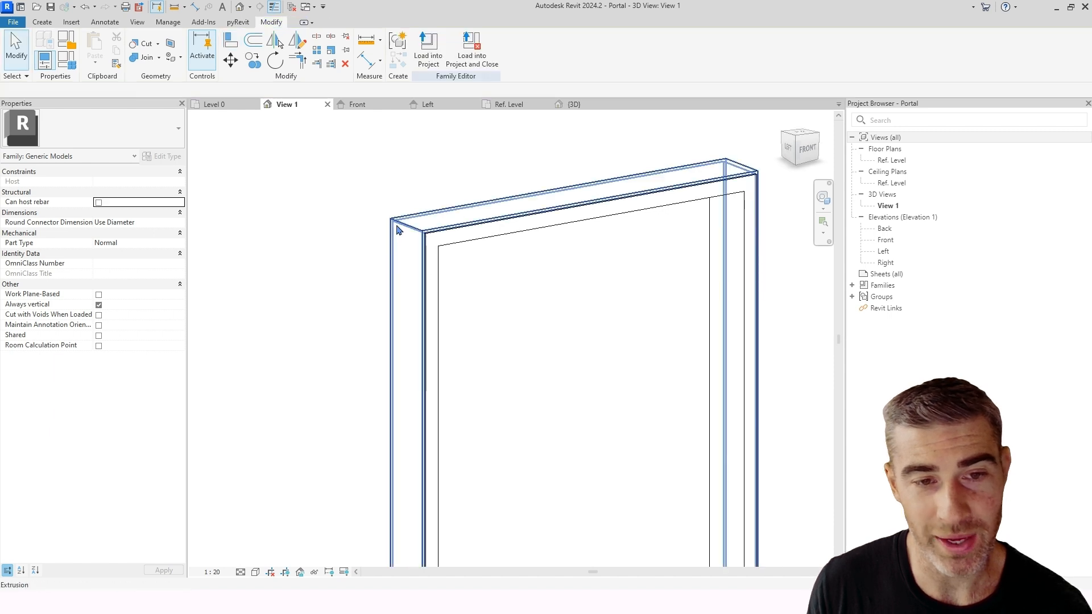
click(402, 222)
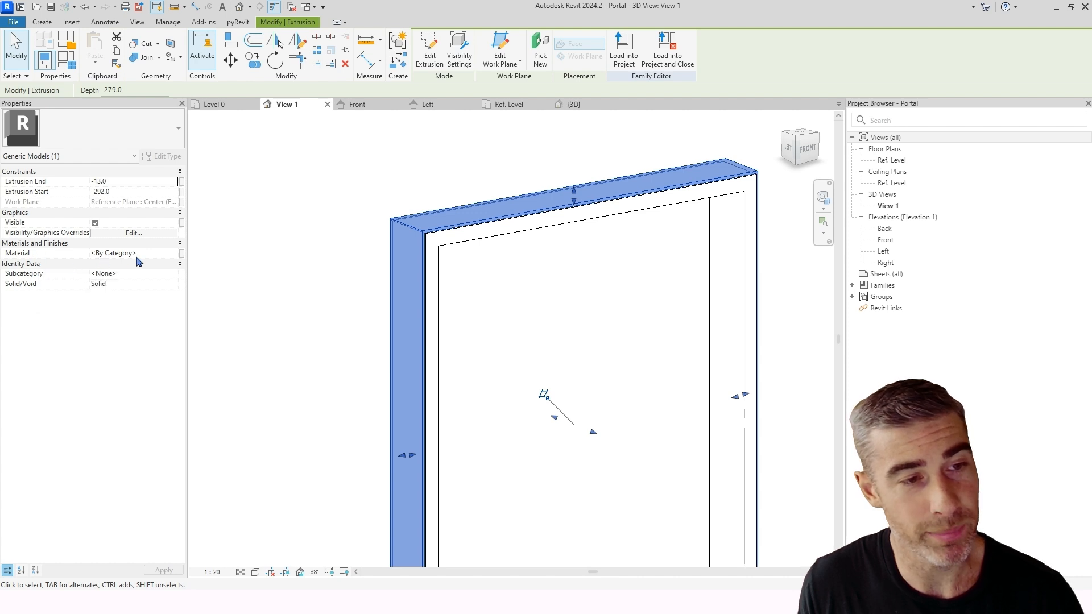
- View the project materials available for the selected reveal extrusion, and close the Material Browser without assigning one
click(175, 257)
click(174, 255)
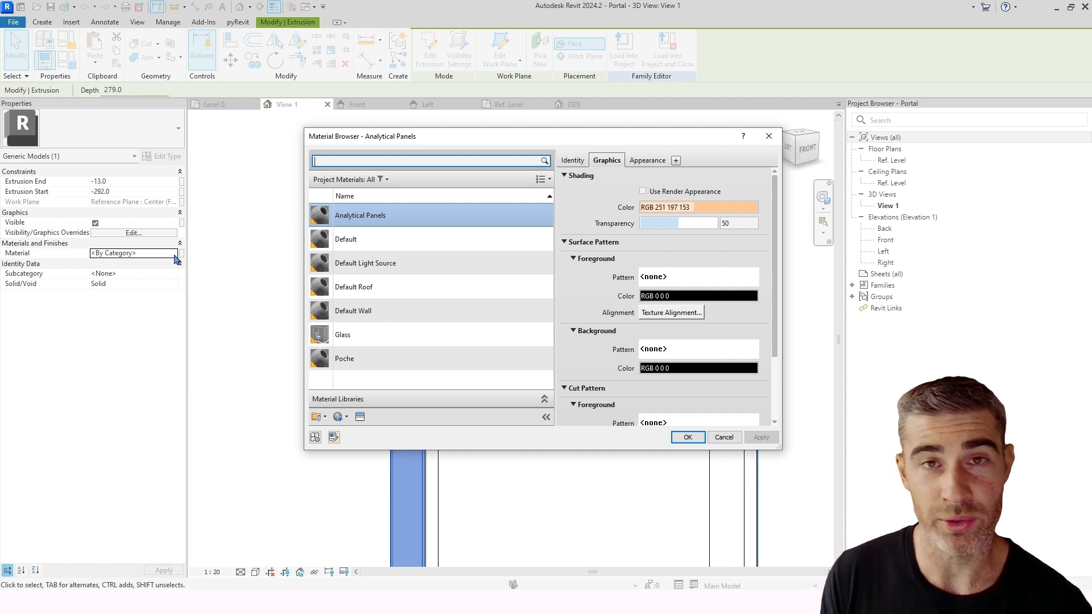
click(769, 139)
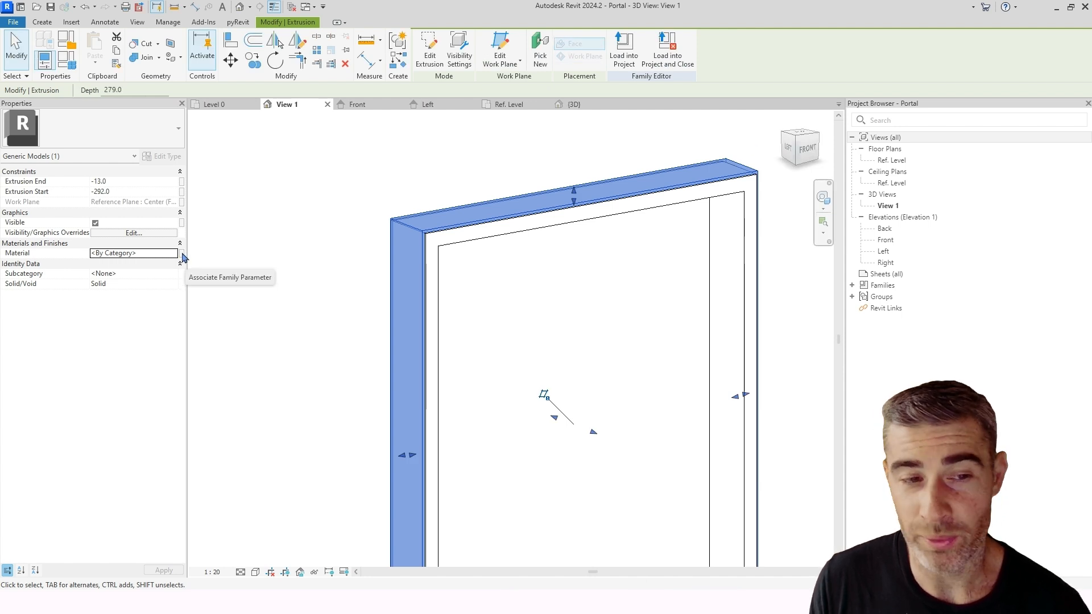
- Start a new type-based family parameter for the reveal extrusion's material and try to name it Portal Reveal
click(182, 255)
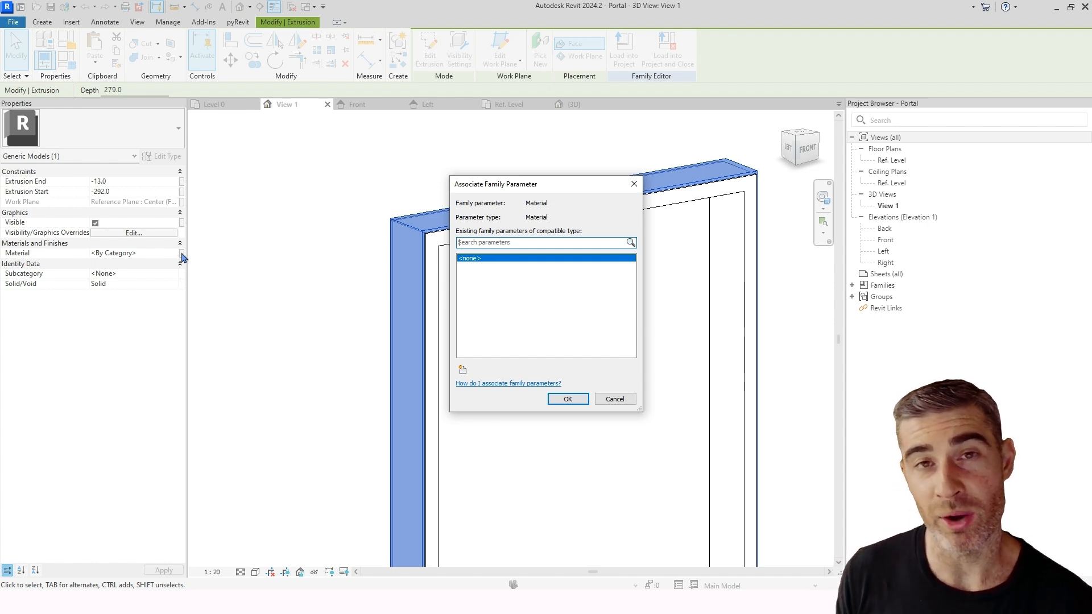
click(461, 370)
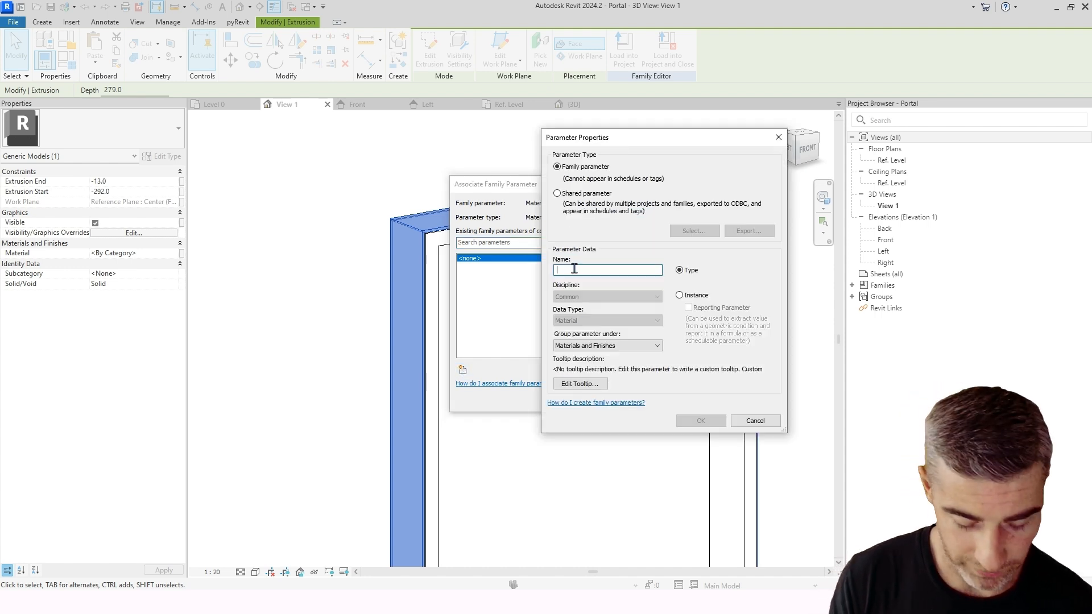
text(Portal)
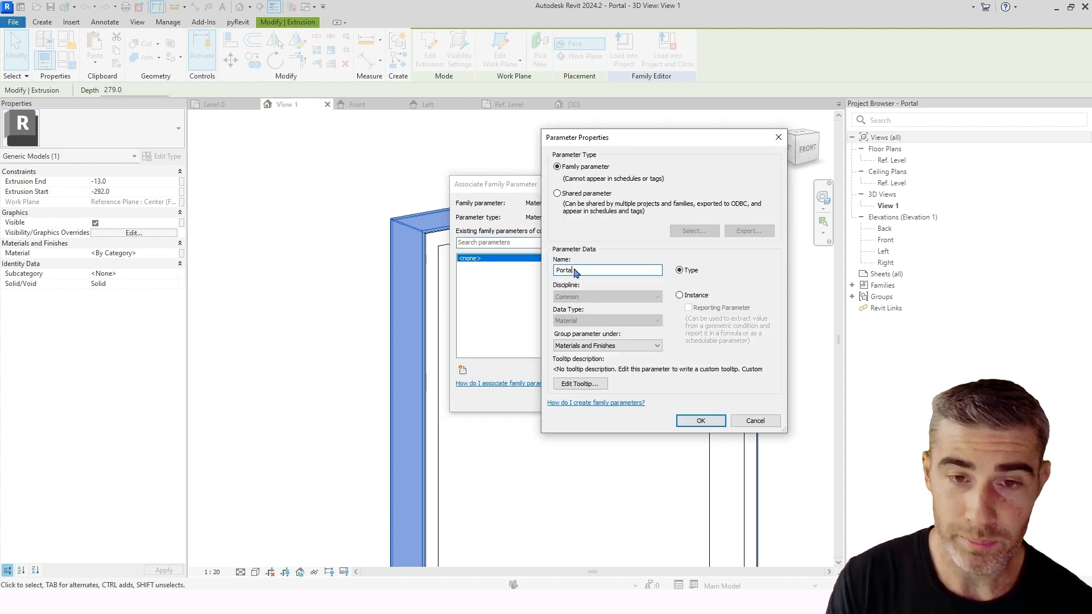
text( Rev)
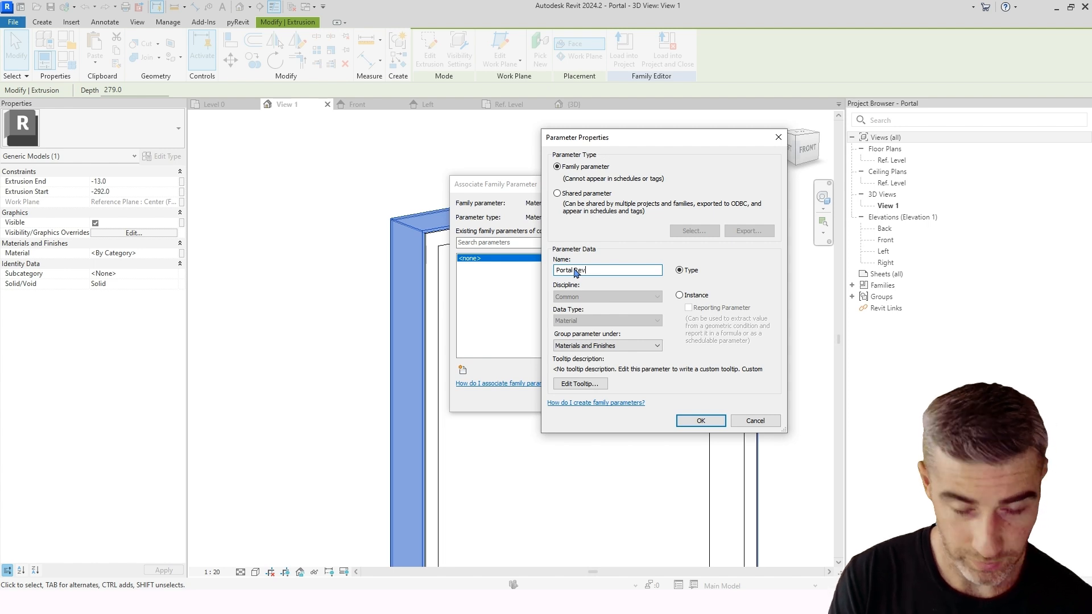
text(eal)
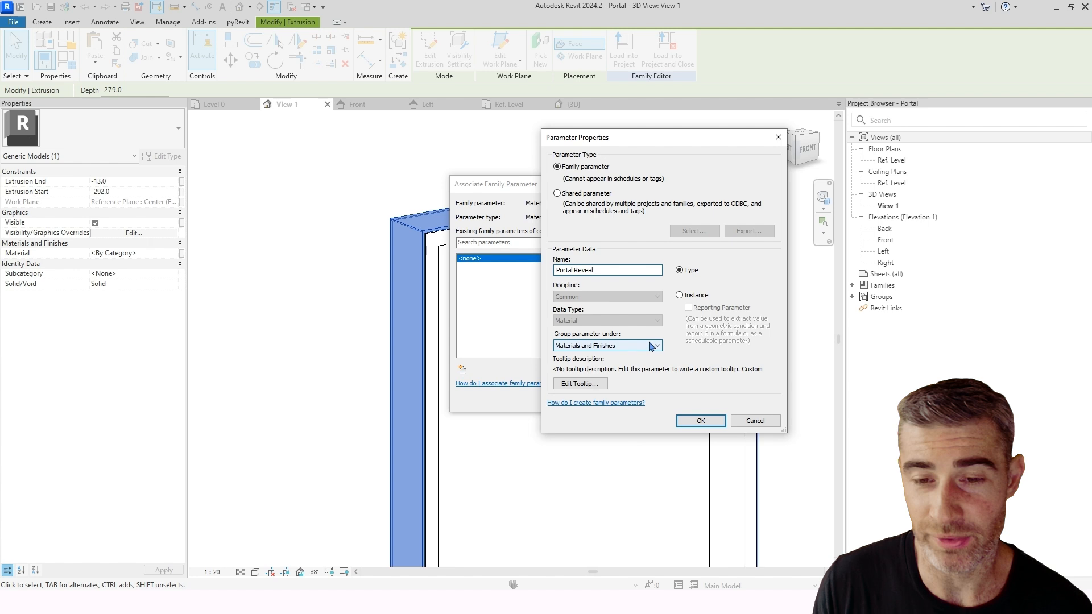
click(701, 421)
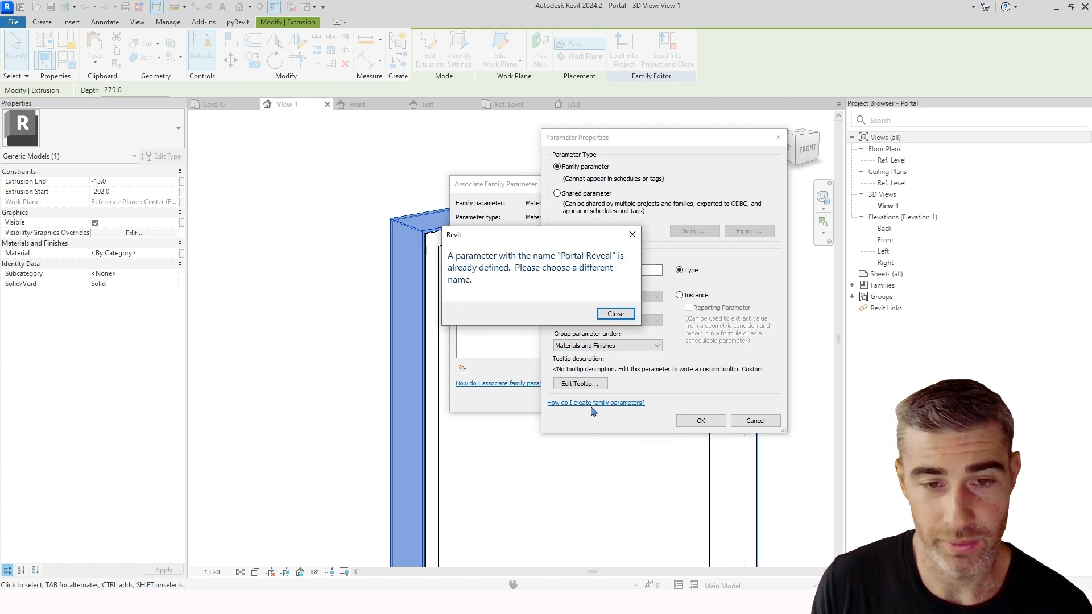
click(615, 313)
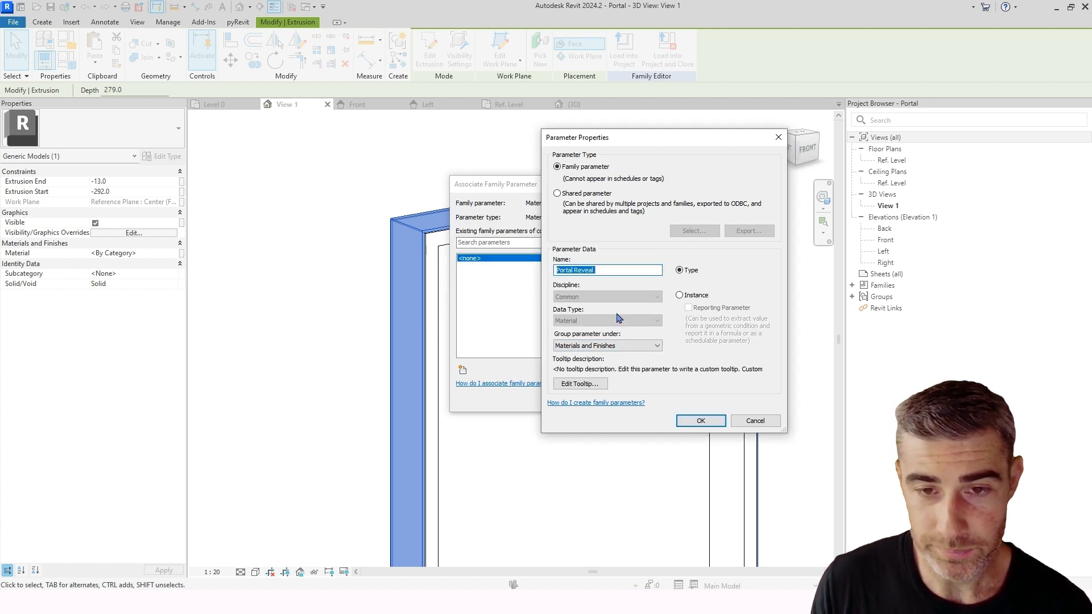
- Name the new type parameter Portal Material and finishes and associate it with the reveal extrusion's material
click(621, 268)
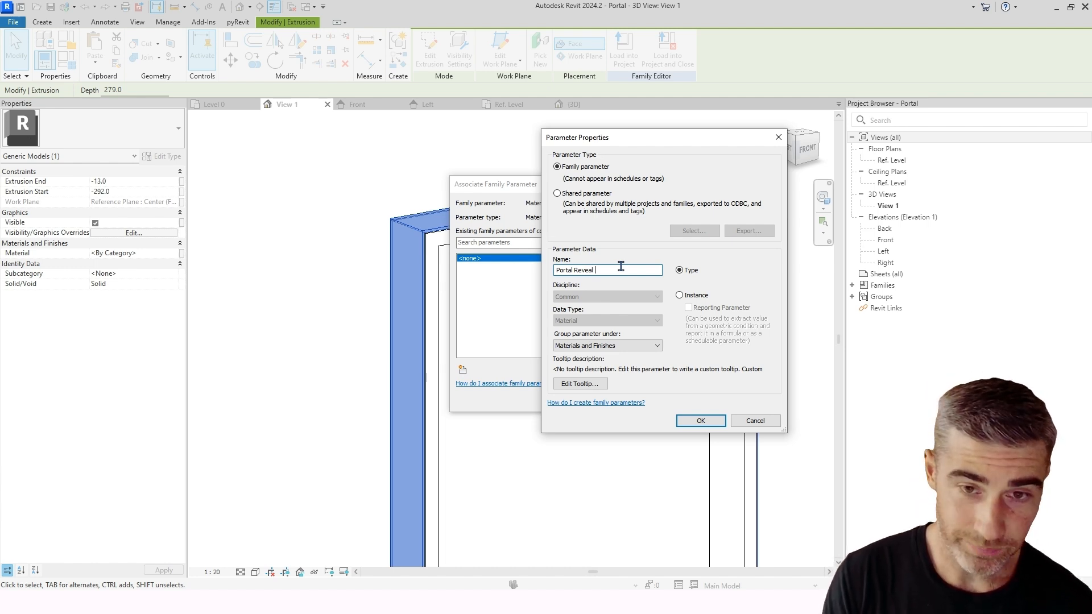
key(BackSpace)
key(BackSpace)
key(BackSpace)
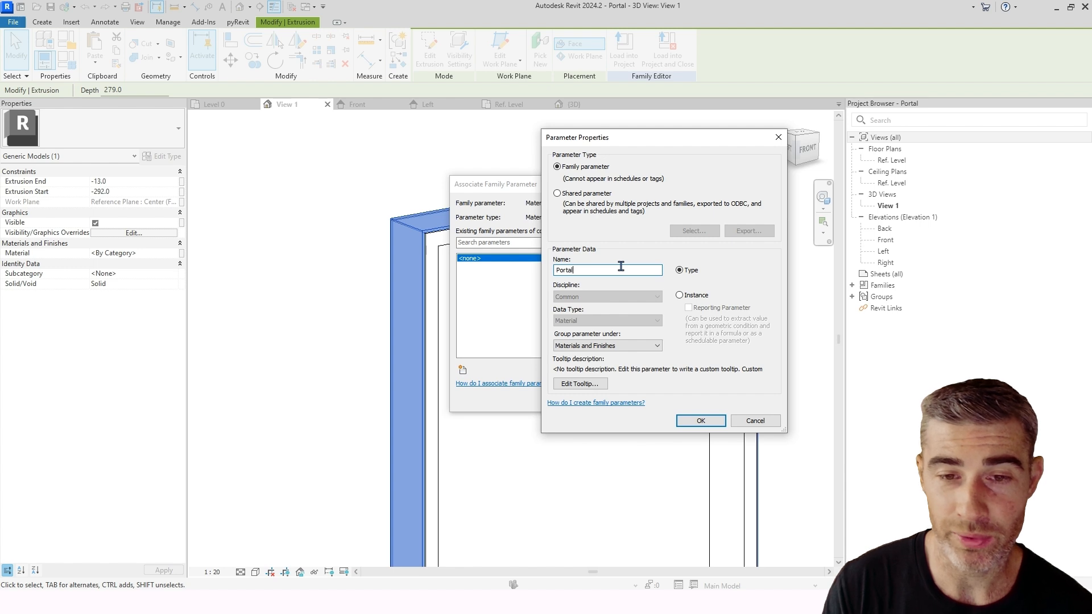
text(Mate)
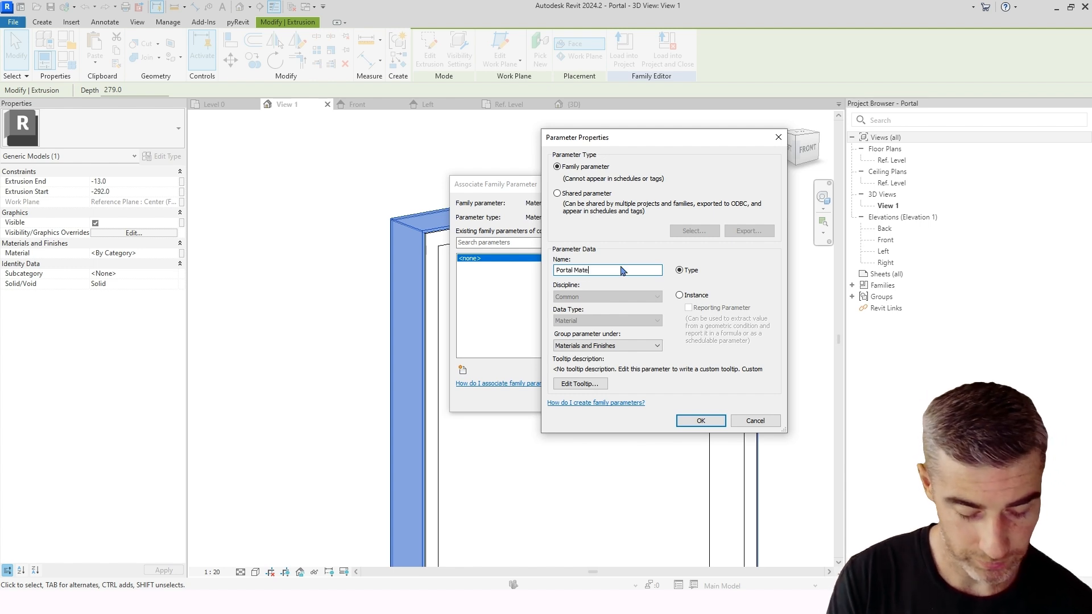
text(rial and)
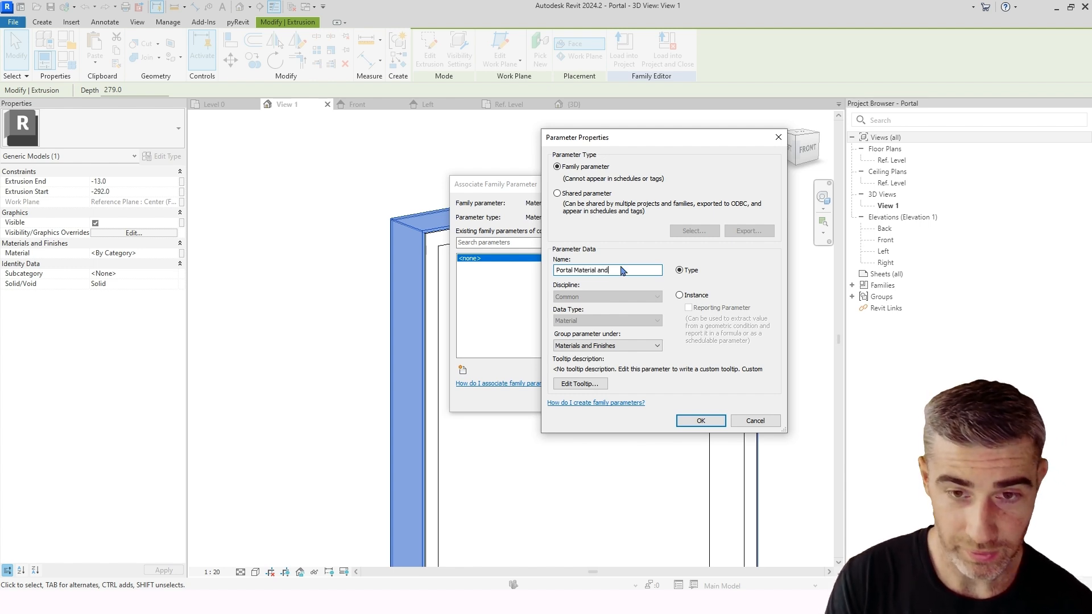
text( finishes)
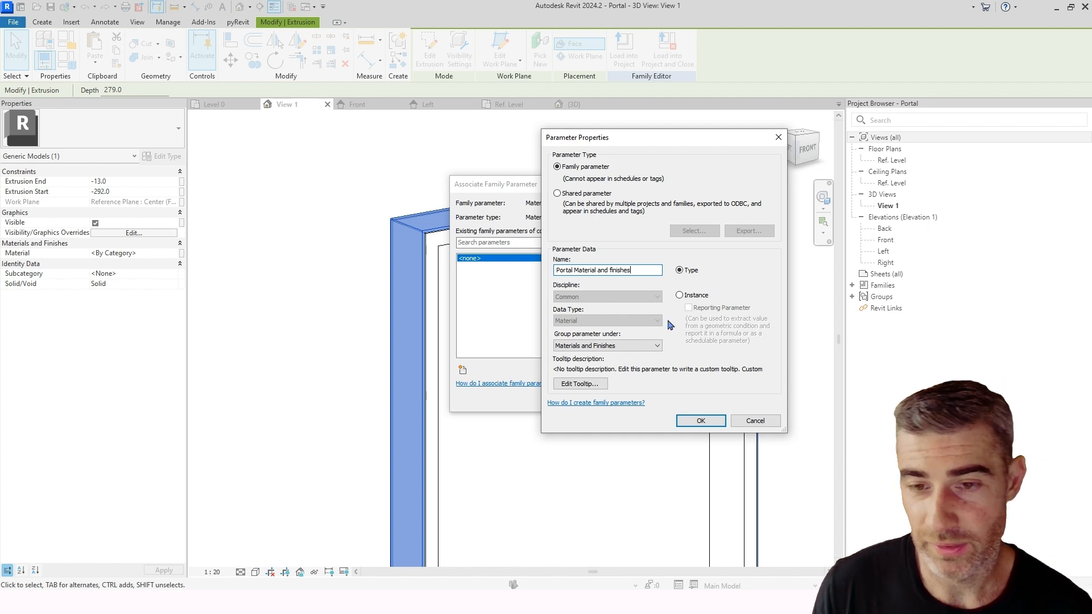
click(701, 420)
click(567, 399)
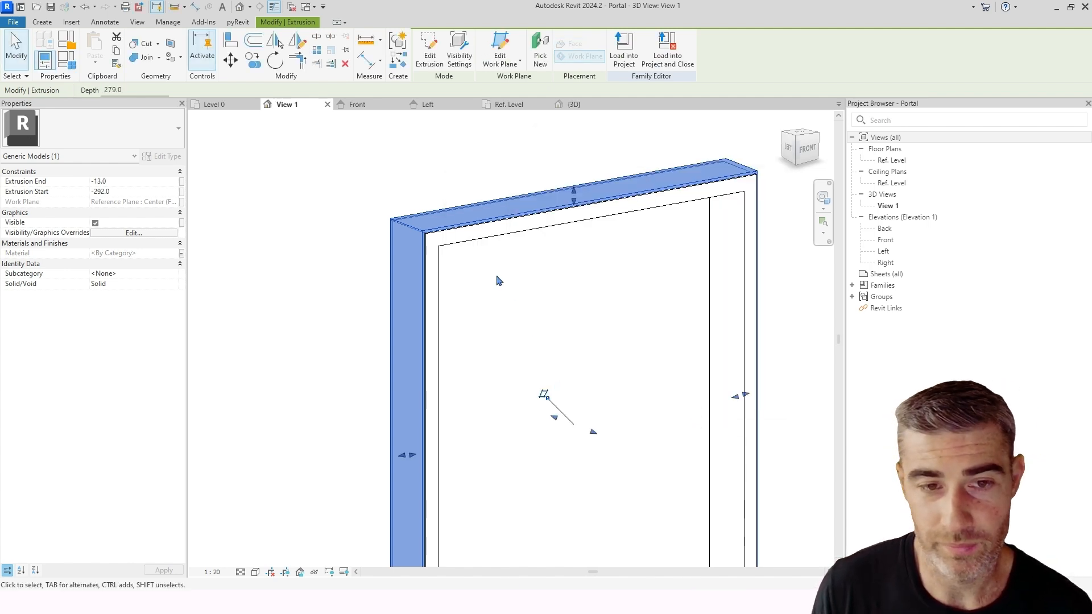
- Associate the inner frame extrusion's material with the existing Portal Material and finishes parameter
click(474, 242)
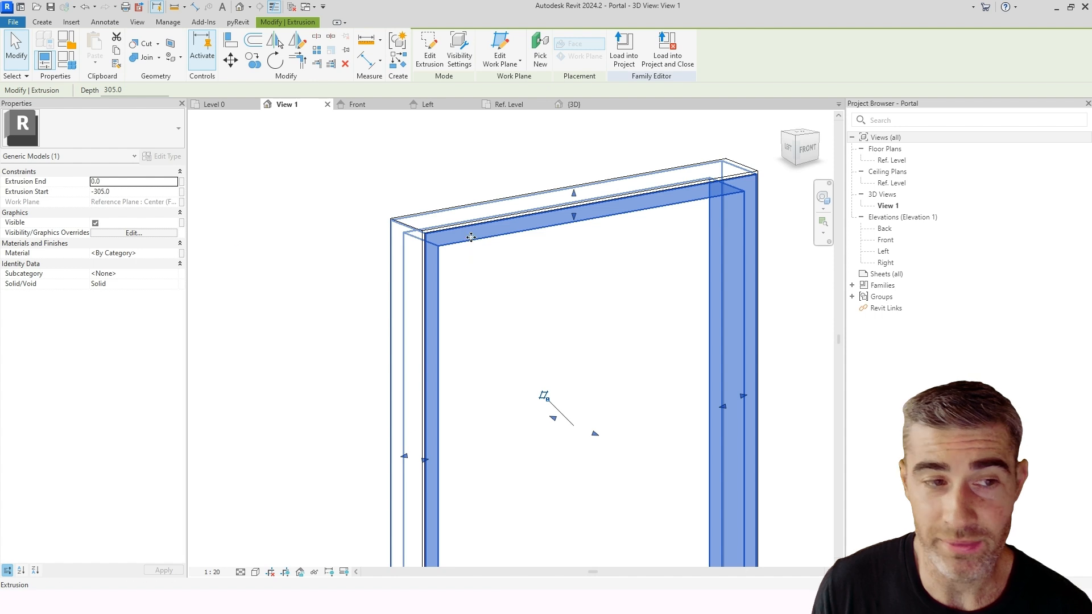
click(181, 254)
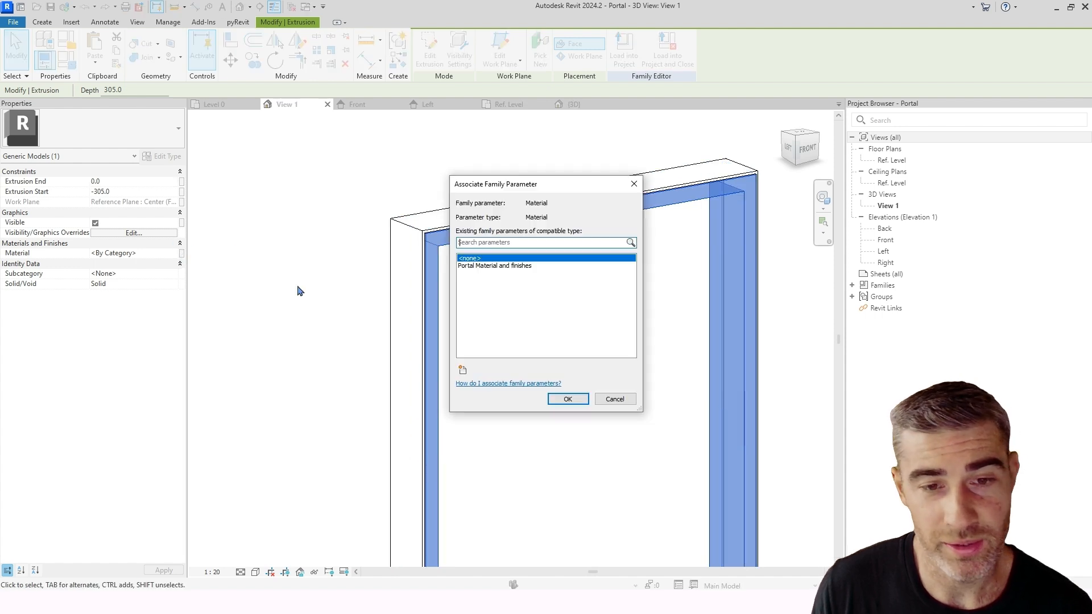
click(499, 267)
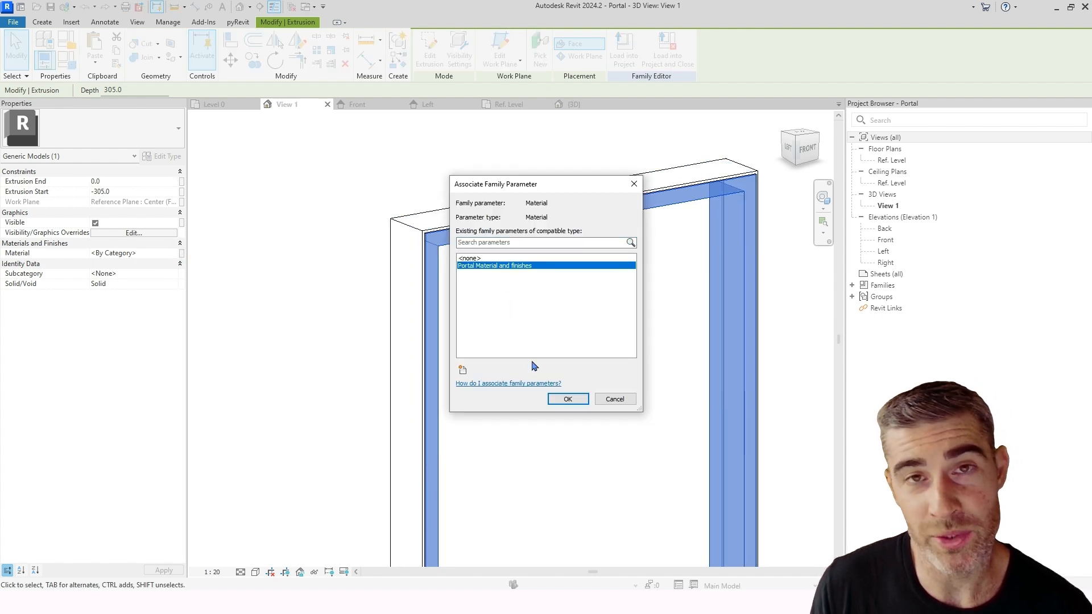
click(567, 398)
middle_drag(581, 408, 561, 381)
click(561, 380)
- Reload the updated Portal family into Project1 and show the placed portal in the {3D} view
click(432, 56)
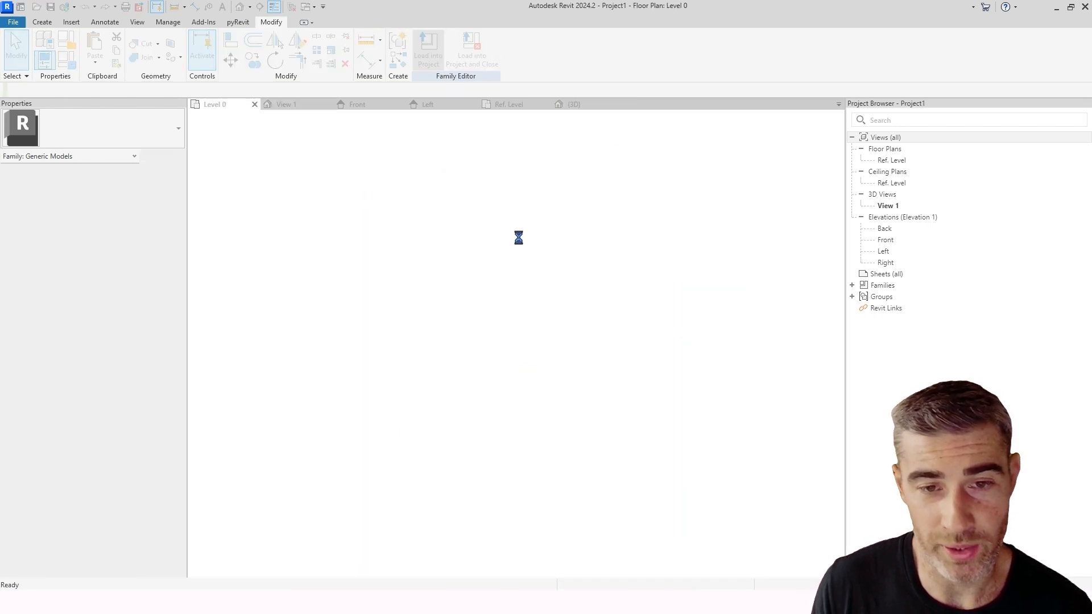
click(524, 279)
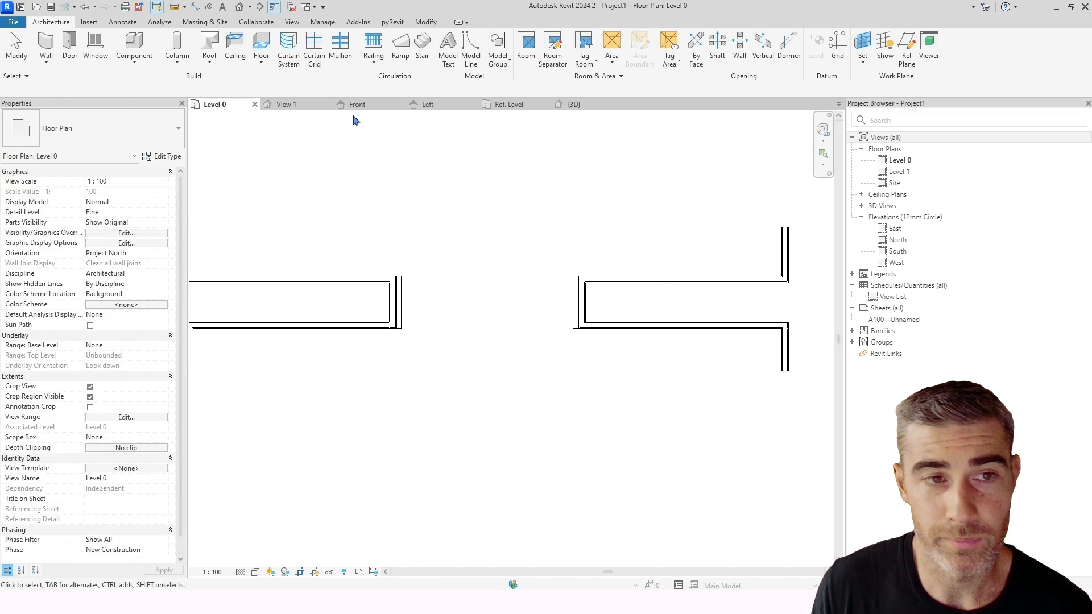
click(605, 105)
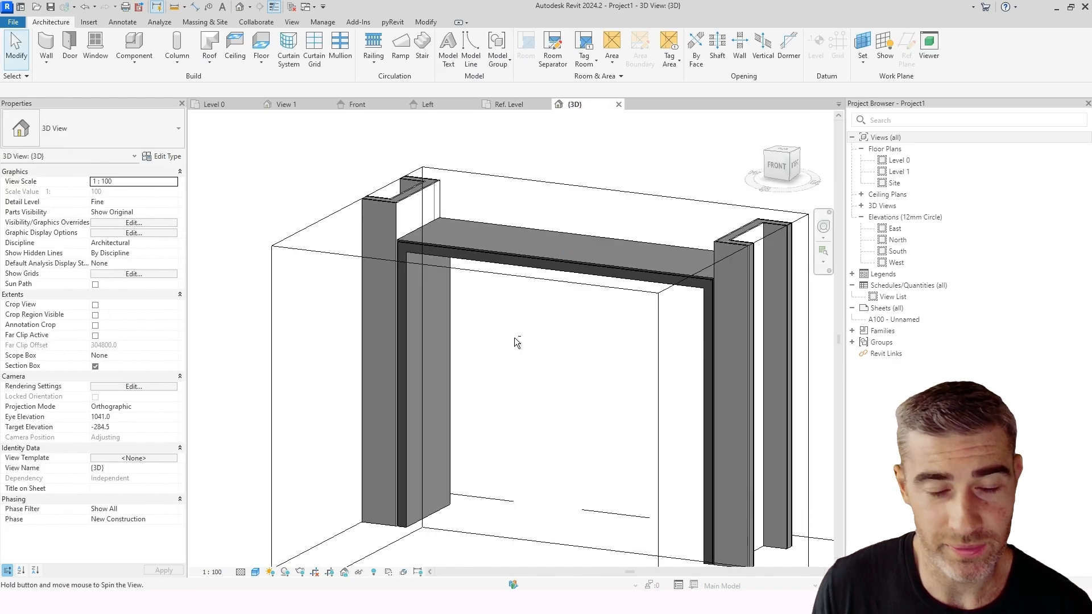
shift+middle_drag(517, 342, 469, 335)
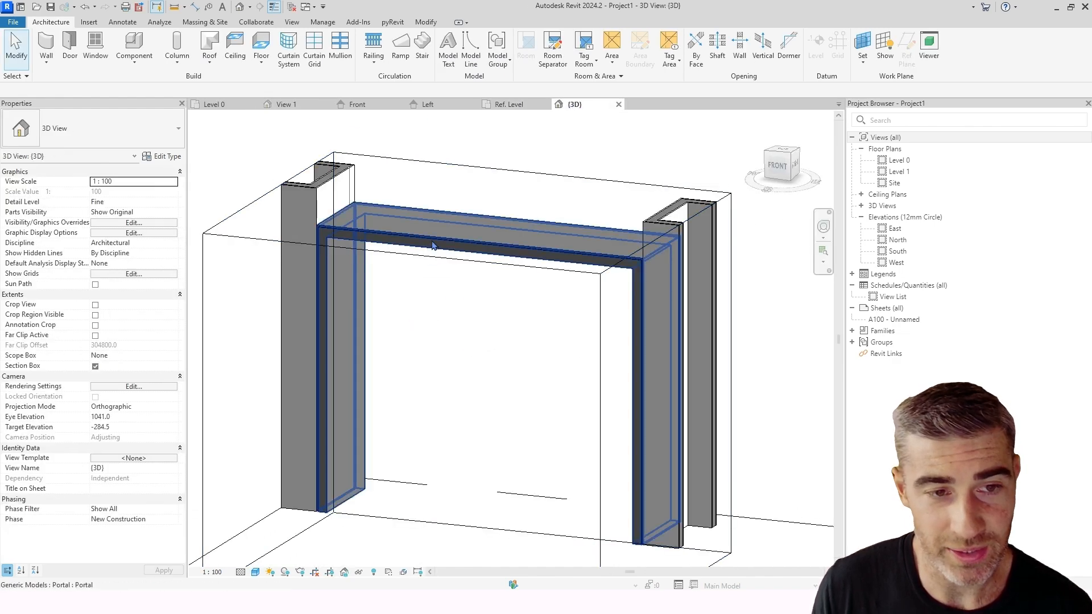
- Set the placed Portal type's Portal Material and finishes to Brick, Soldier Course
click(432, 246)
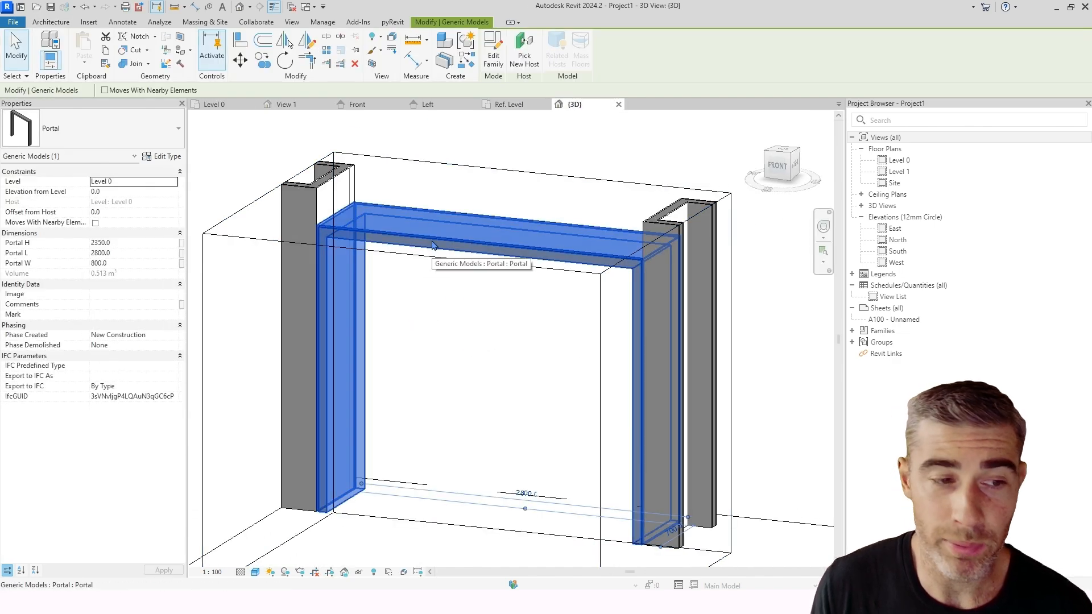
click(170, 162)
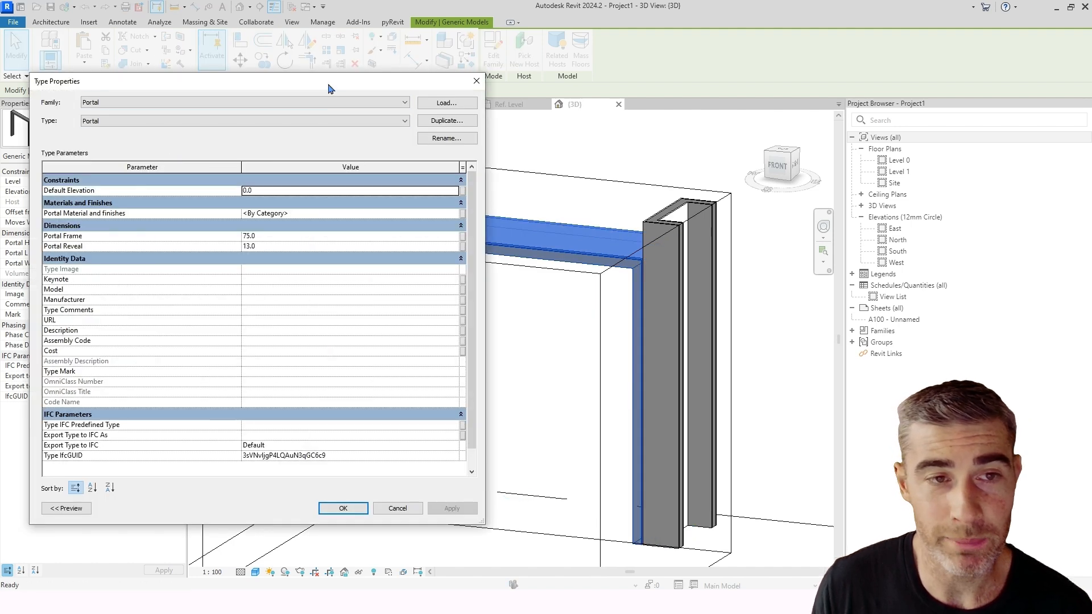
drag(329, 85, 942, 131)
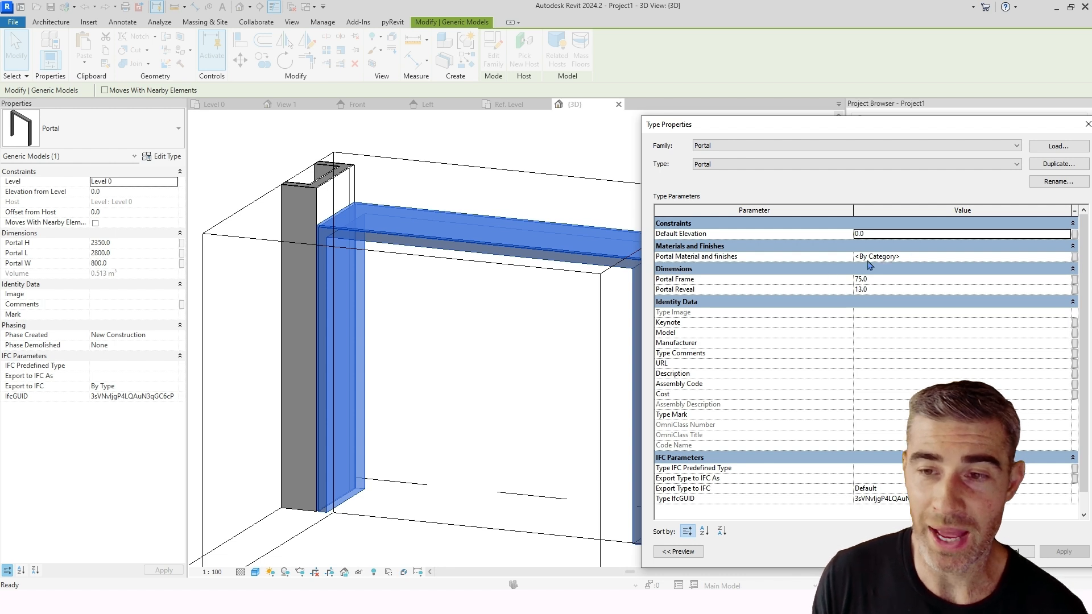
drag(899, 125, 873, 127)
click(1041, 256)
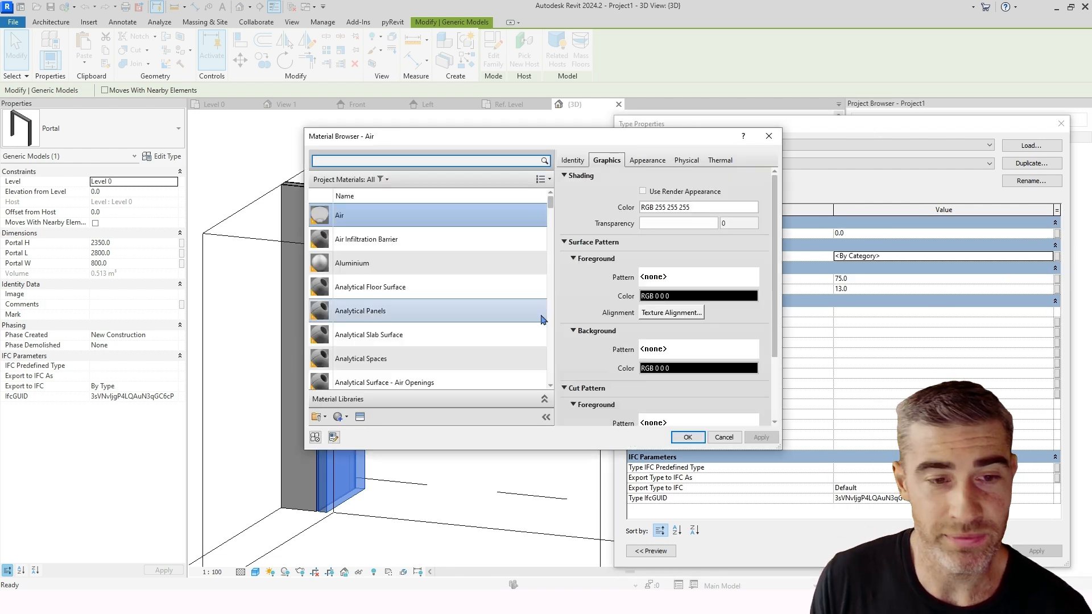
scroll(374, 323, down, 10)
scroll(402, 313, up, 4)
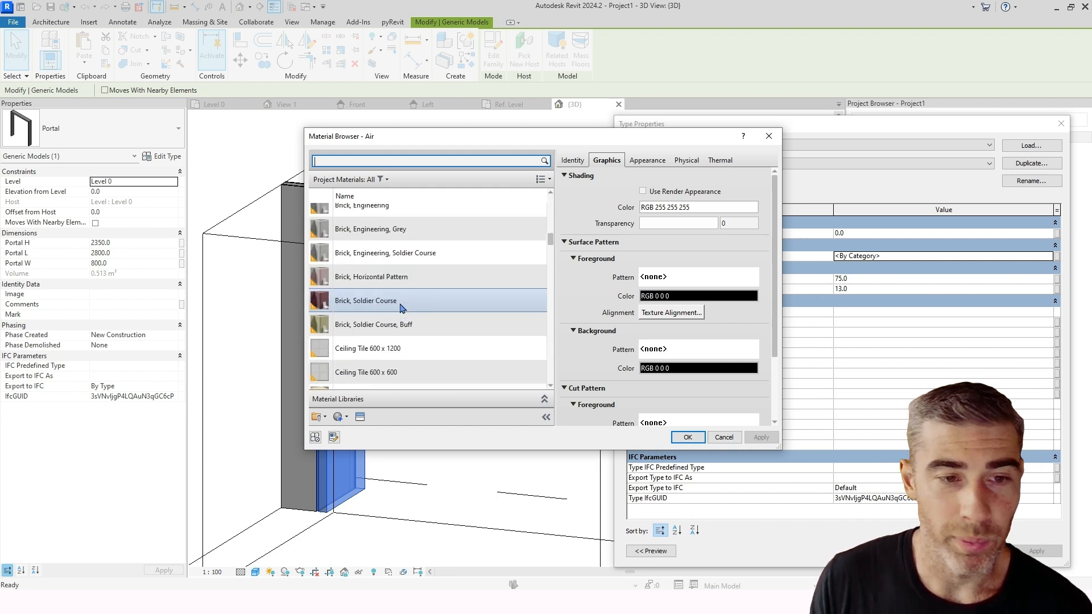
click(401, 311)
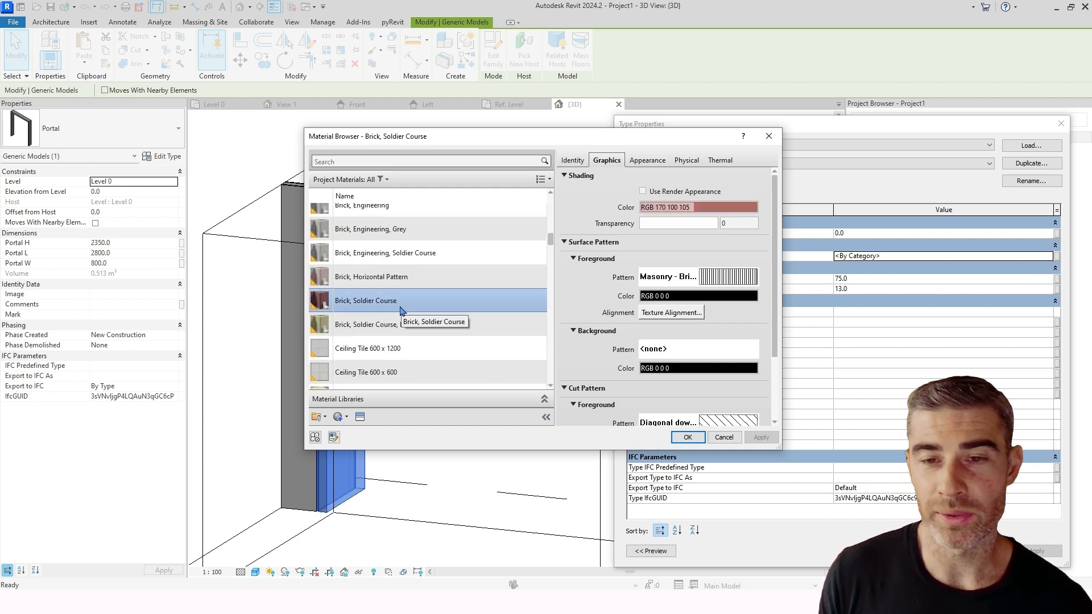
click(687, 436)
key(Return)
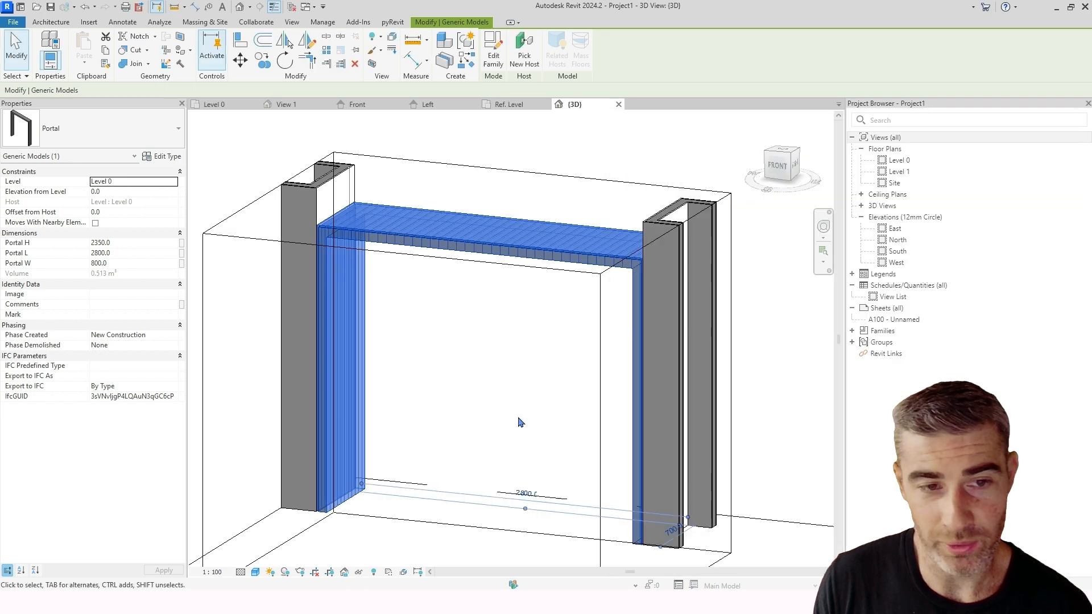
click(491, 387)
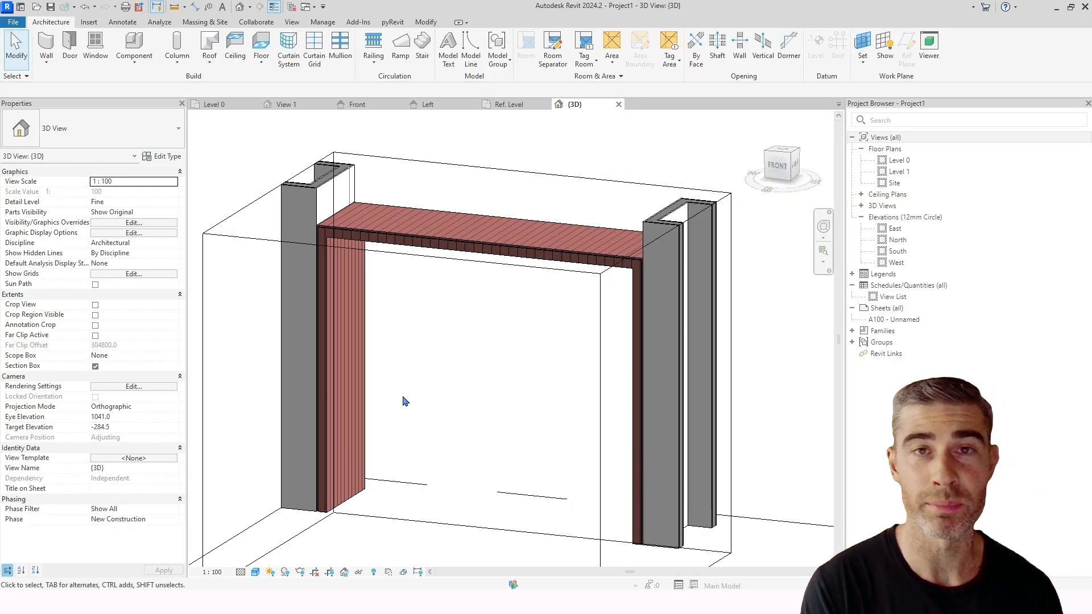